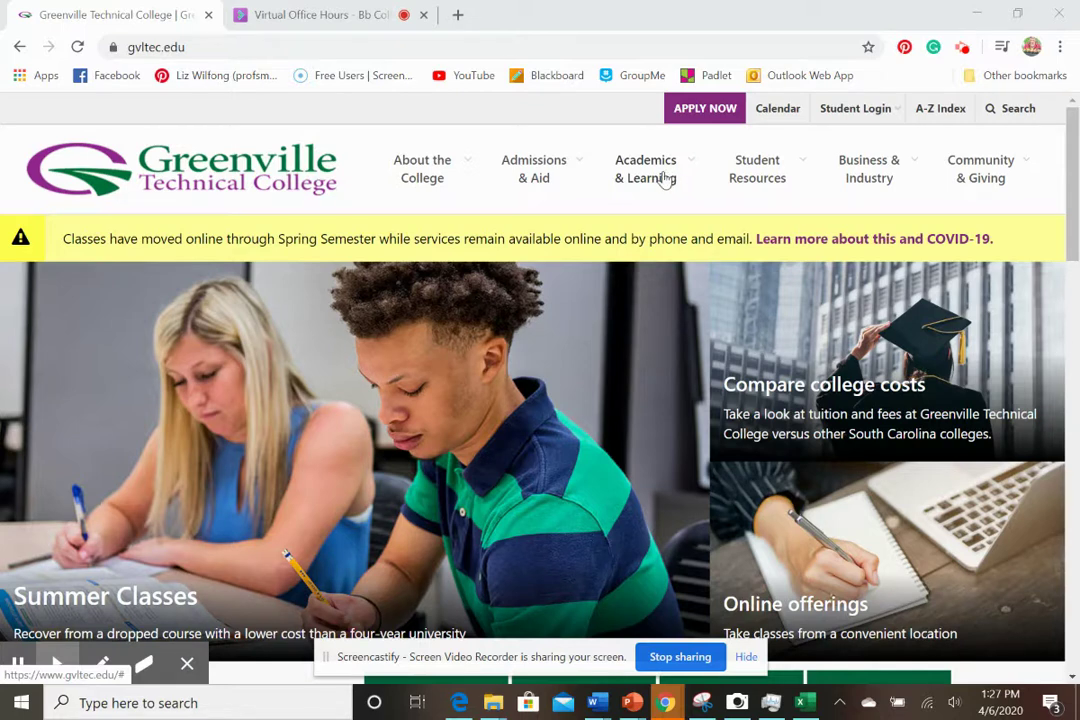
- Open the college library's site from the Library Search link, check the Student Resources links on the college homepage, and return to the library site
left_click(661, 179)
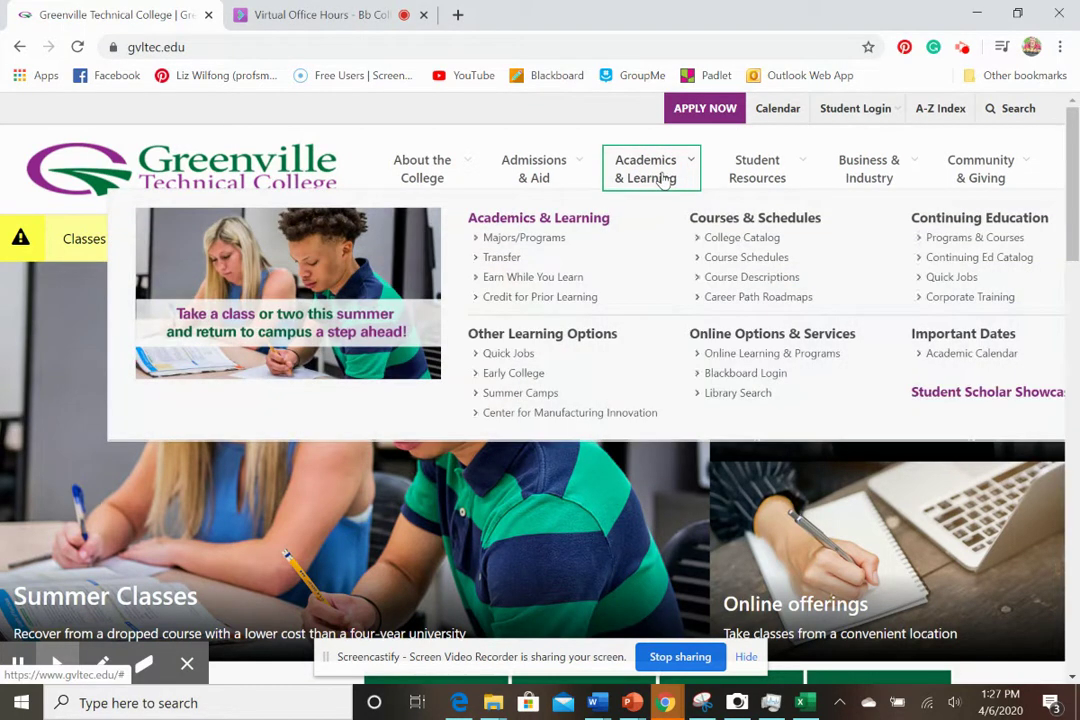
left_click(740, 392)
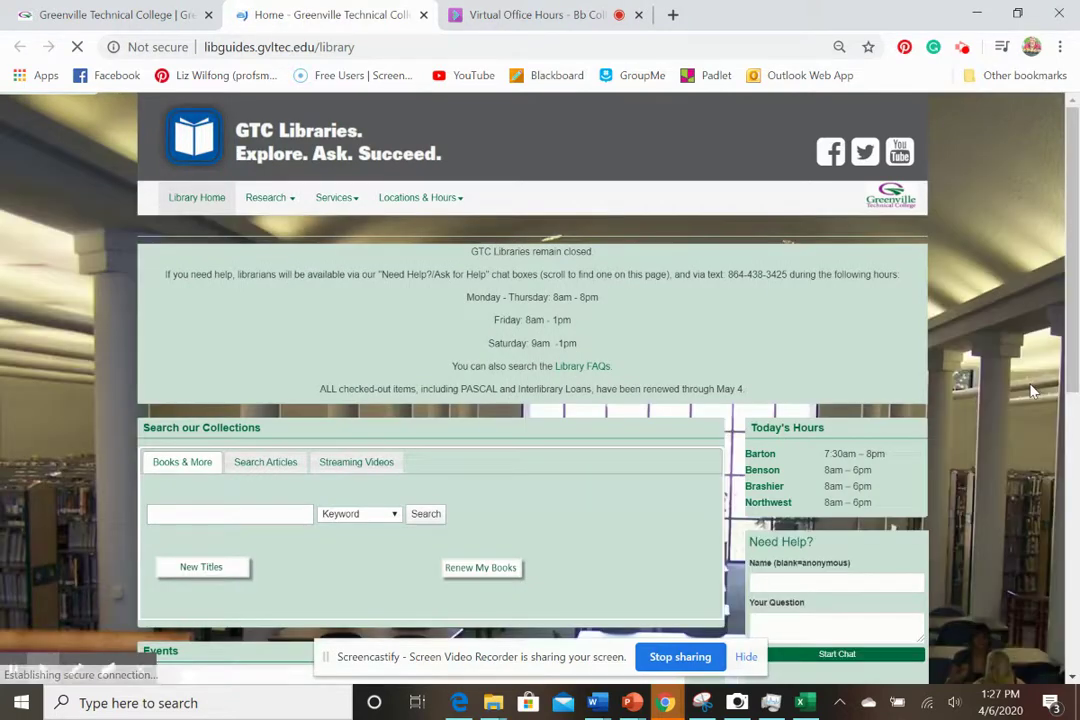
left_click(133, 17)
mouse_move(766, 190)
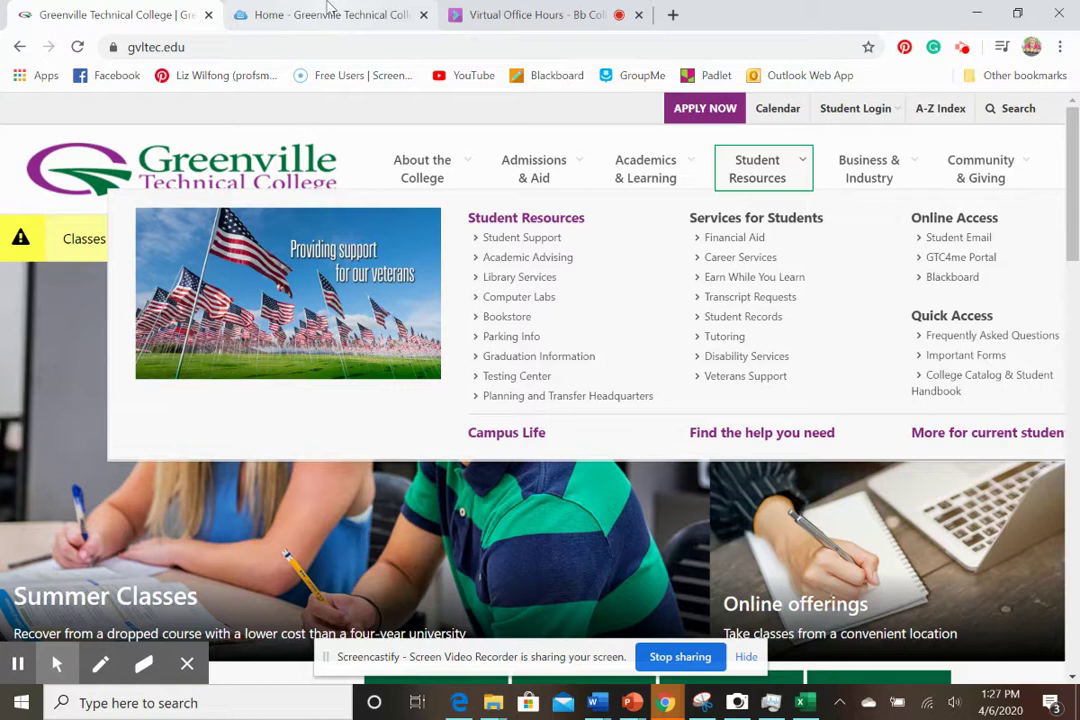
left_click(330, 8)
- Open the library's research Databases page, which organizes the databases by subject
scroll(325, 443, "down", 1)
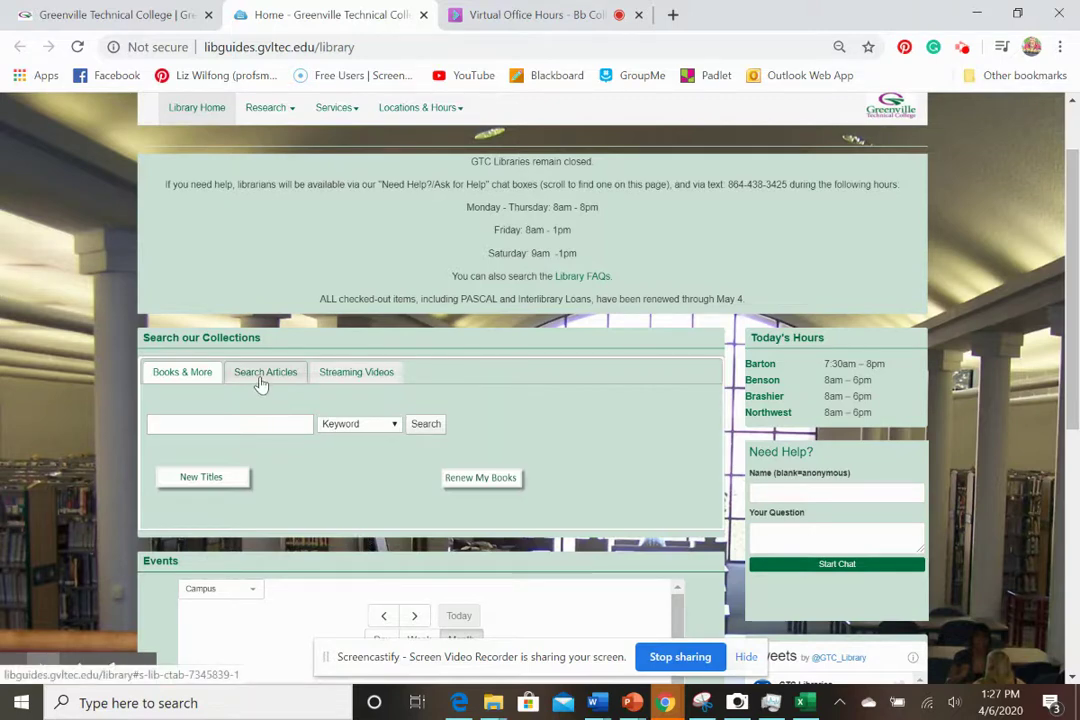
scroll(514, 434, "up", 1)
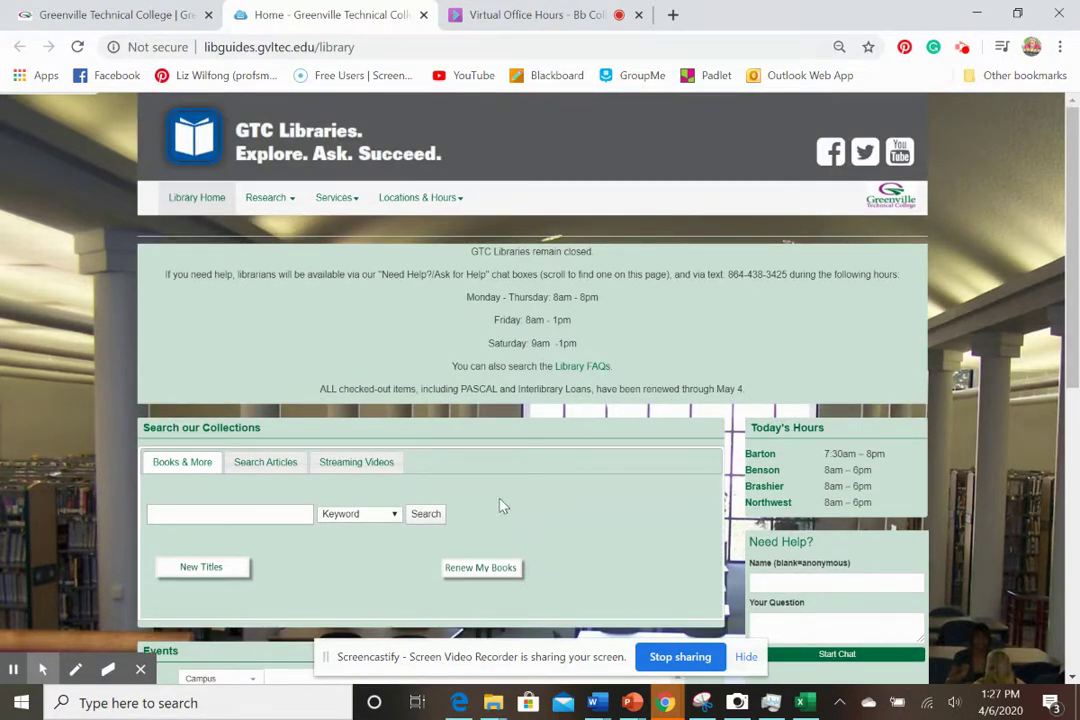
left_click(277, 200)
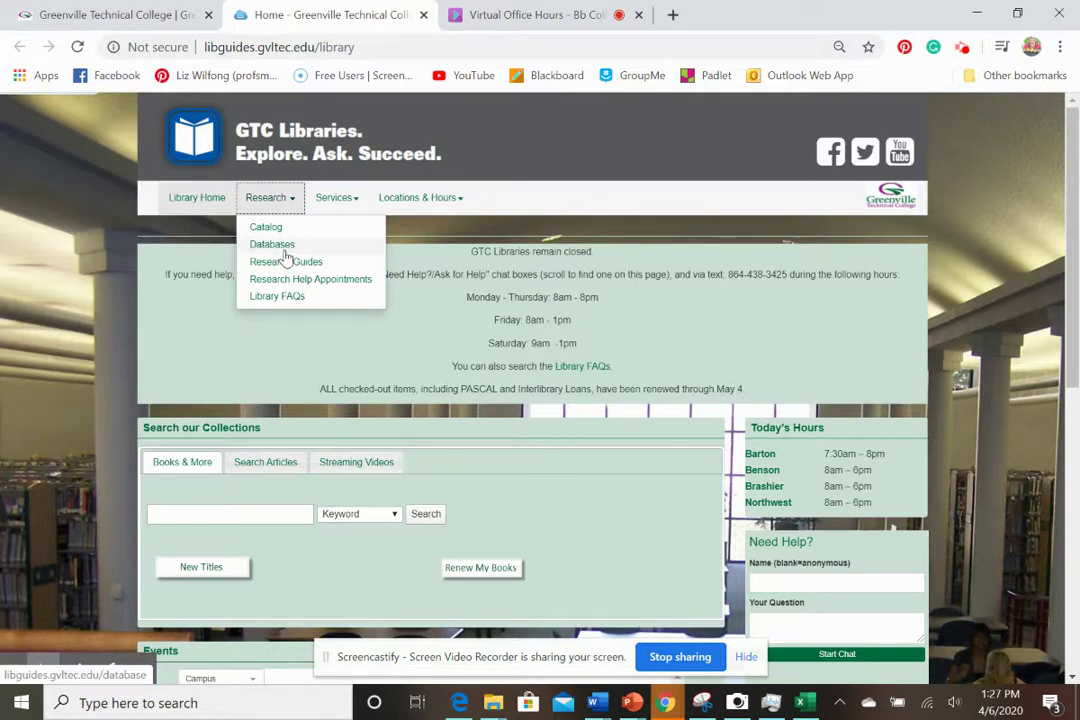
left_click(284, 250)
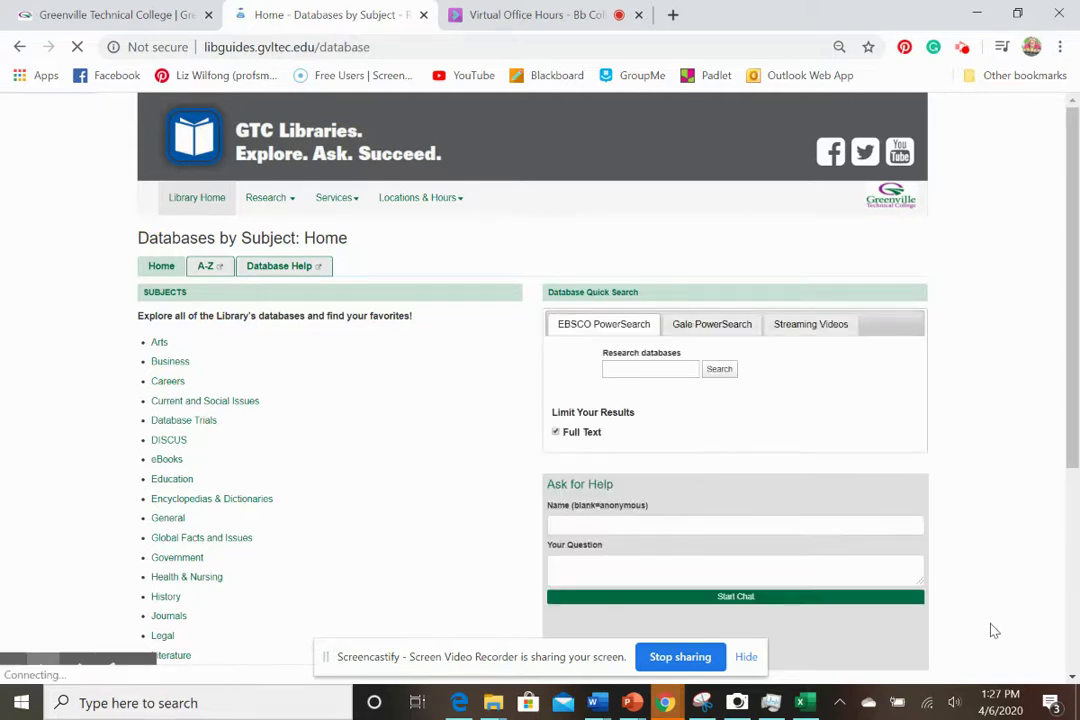
- Outline the subject list in red pen and circle Encyclopedias & Dictionaries with General, Newspapers, and Science & Technology
scroll(960, 645, "down", 1)
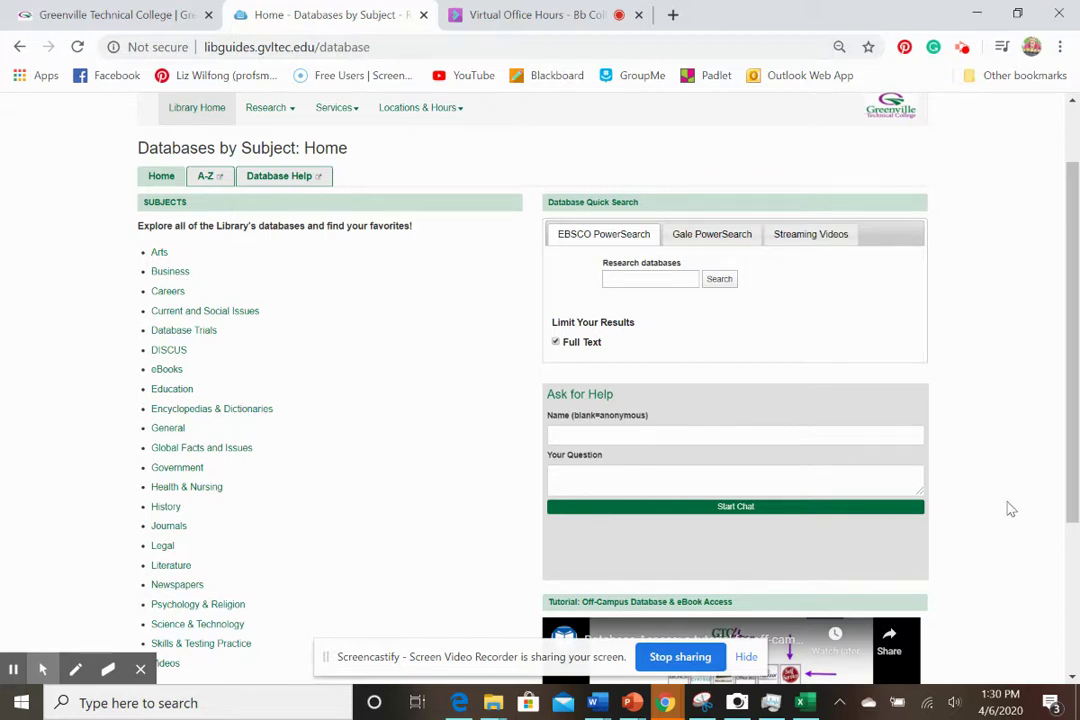
scroll(1070, 503, "down", 1)
scroll(1068, 502, "up", 1)
left_click(75, 669)
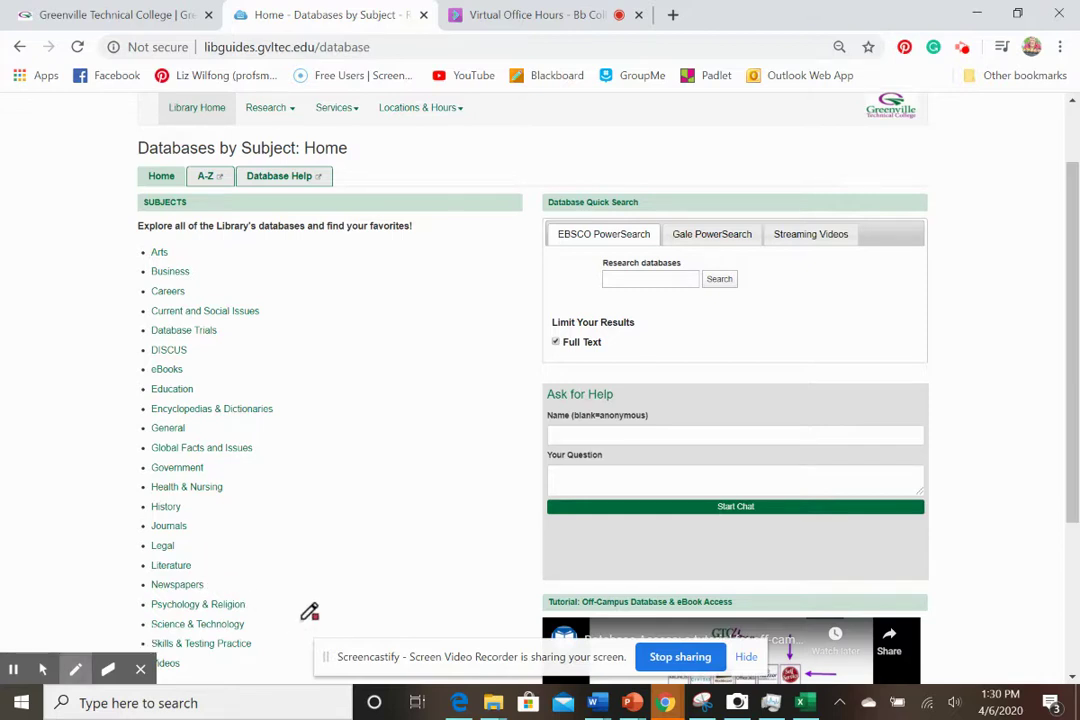
mouse_move(115, 143)
left_mouse_down()
mouse_move(397, 362)
mouse_move(392, 628)
mouse_move(66, 480)
mouse_move(66, 642)
left_mouse_up()
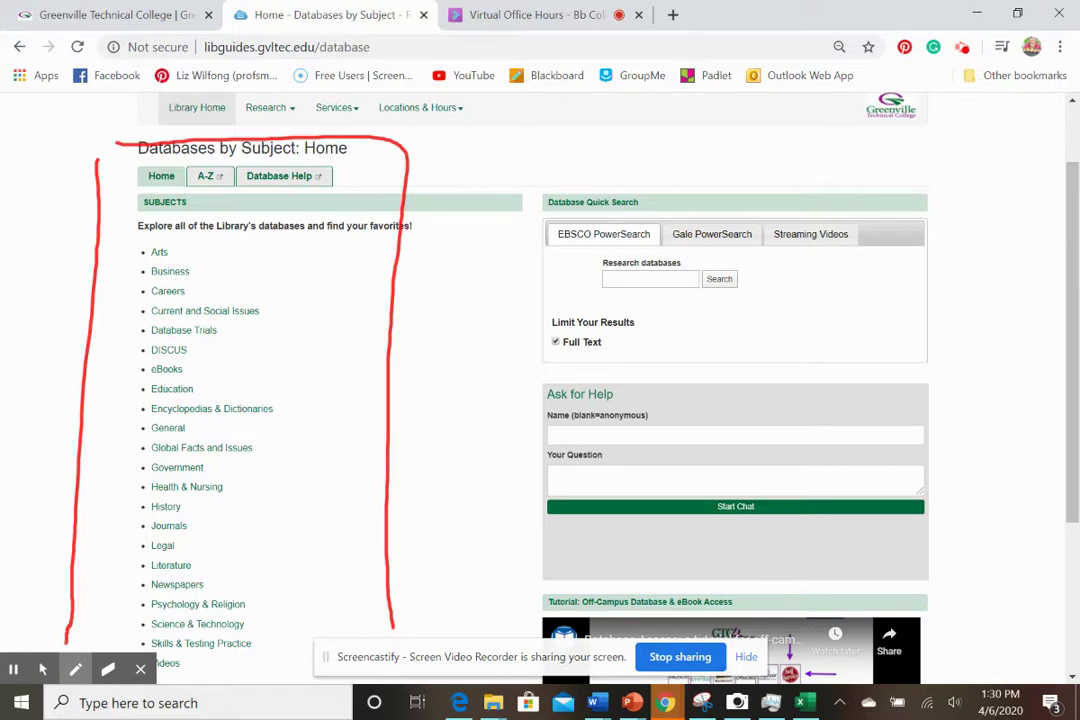
mouse_move(295, 381)
left_mouse_down()
mouse_move(200, 382)
mouse_move(292, 386)
left_mouse_up()
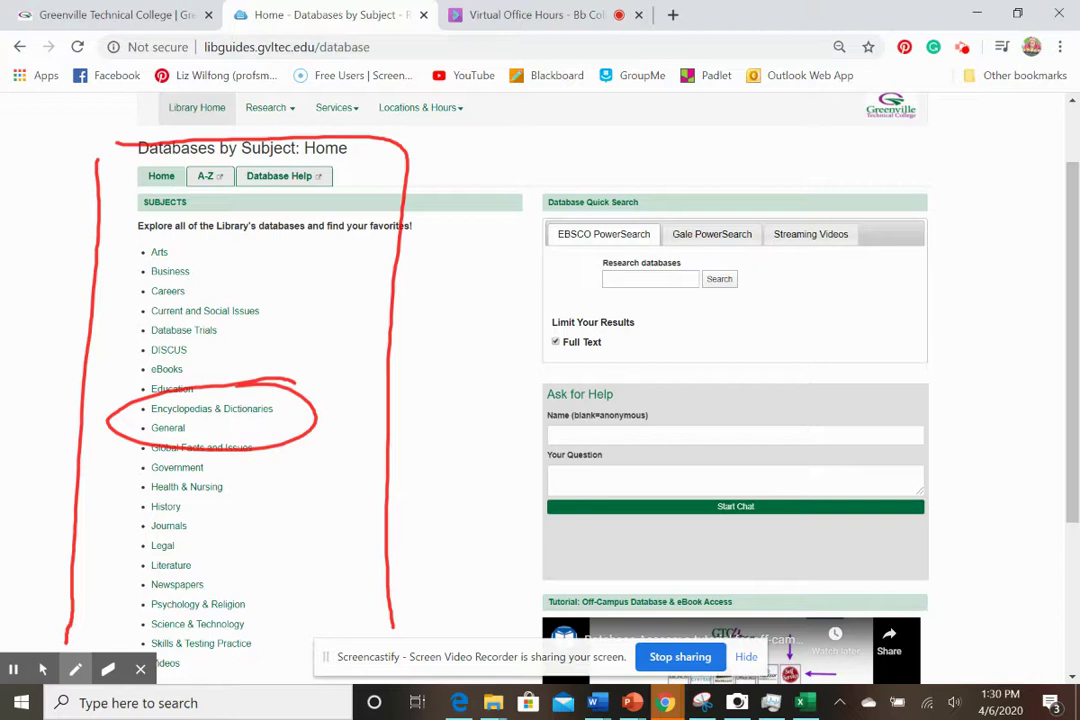
mouse_move(196, 561)
left_mouse_down()
mouse_move(140, 605)
mouse_move(233, 570)
mouse_move(140, 610)
mouse_move(263, 605)
left_mouse_up()
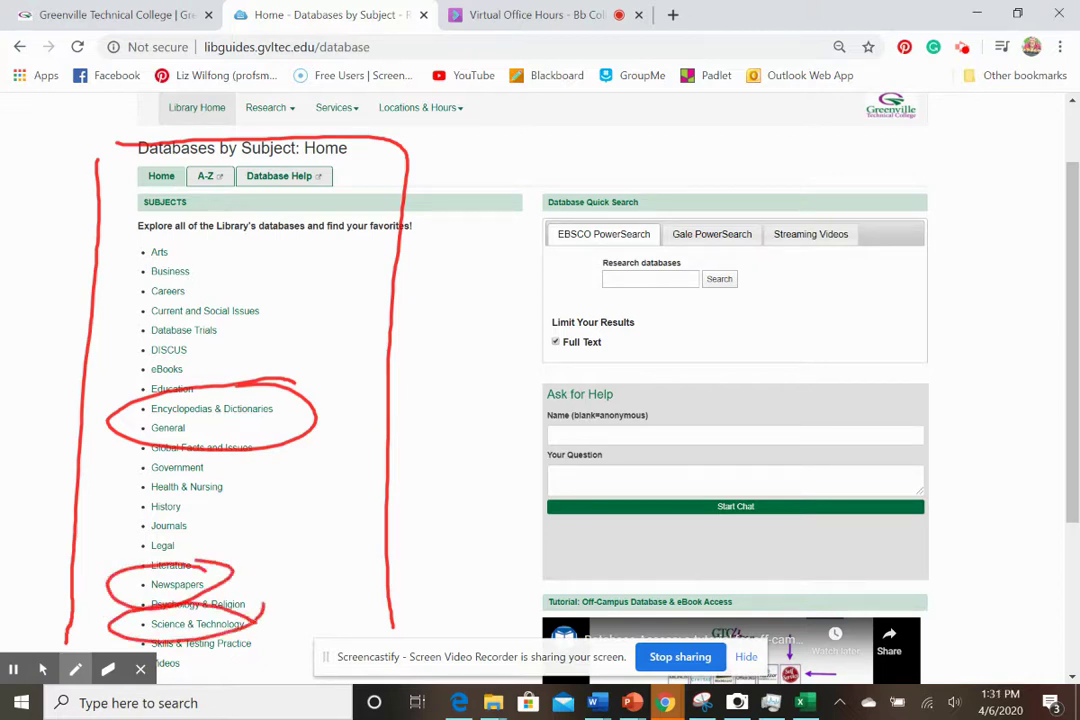
- Erase the red pen marks over the subject list and return to the normal mouse pointer
left_click(108, 669)
mouse_move(192, 140)
left_mouse_down()
mouse_move(61, 366)
mouse_move(109, 395)
mouse_move(119, 232)
left_mouse_up()
mouse_move(290, 372)
left_mouse_down()
mouse_move(301, 410)
mouse_move(155, 422)
mouse_move(72, 499)
mouse_move(53, 571)
mouse_move(110, 600)
mouse_move(120, 635)
mouse_move(160, 600)
mouse_move(222, 574)
mouse_move(241, 475)
mouse_move(101, 427)
mouse_move(111, 427)
mouse_move(104, 321)
mouse_move(323, 390)
mouse_move(299, 276)
mouse_move(377, 145)
mouse_move(350, 140)
mouse_move(390, 150)
mouse_move(383, 619)
mouse_move(403, 200)
mouse_move(400, 422)
mouse_move(268, 653)
mouse_move(175, 515)
mouse_move(76, 568)
mouse_move(51, 645)
mouse_move(309, 403)
mouse_move(212, 439)
mouse_move(142, 507)
left_mouse_up()
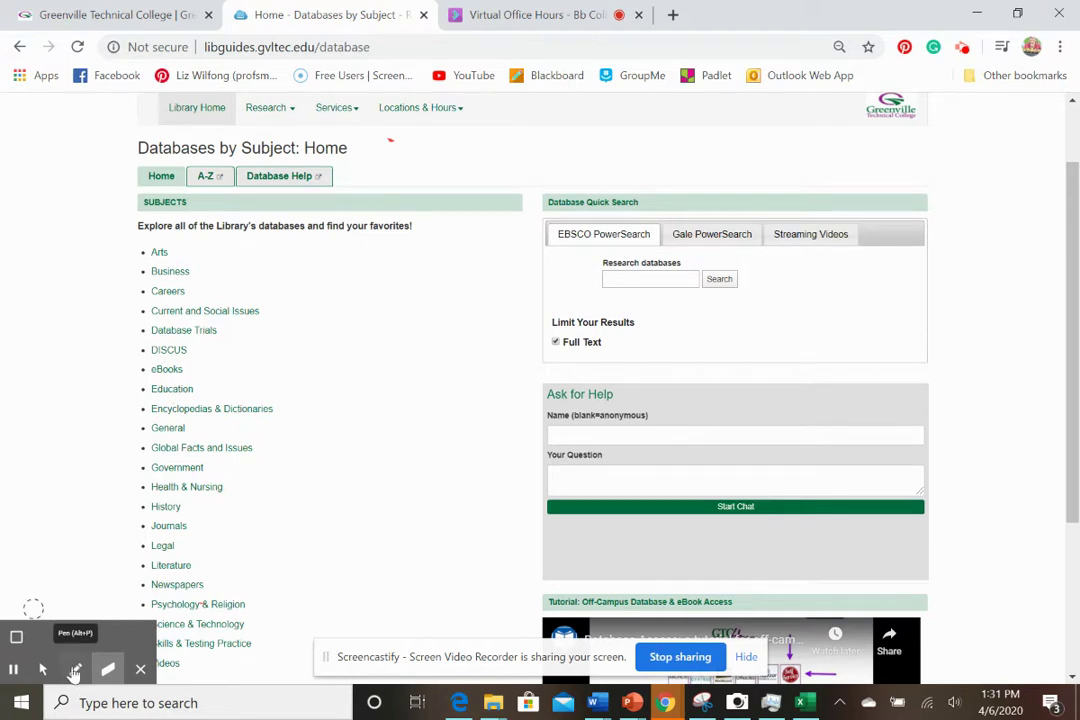
left_click(74, 670)
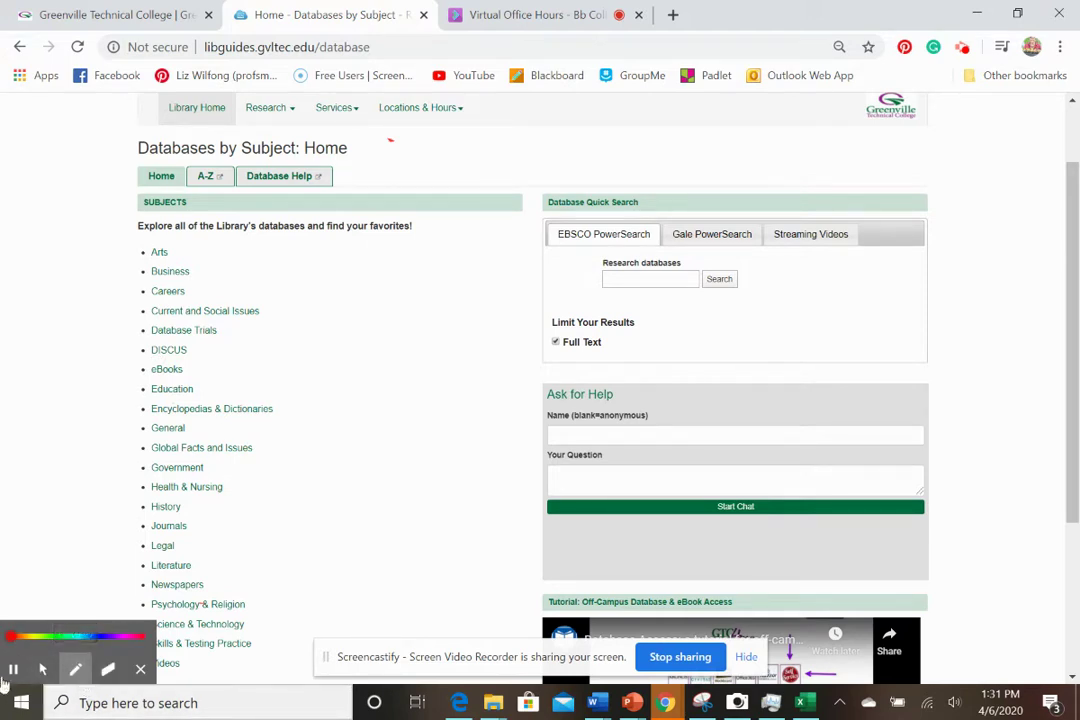
left_click(43, 670)
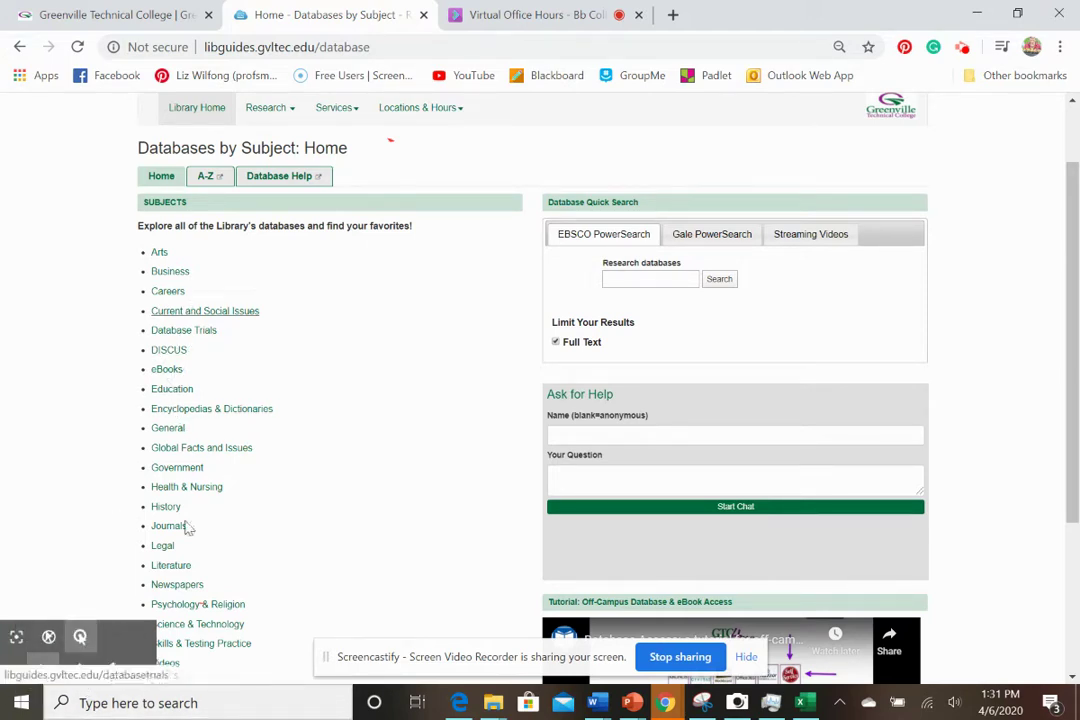
- View the Global Facts and Issues databases and return to the subject list
left_click(186, 449)
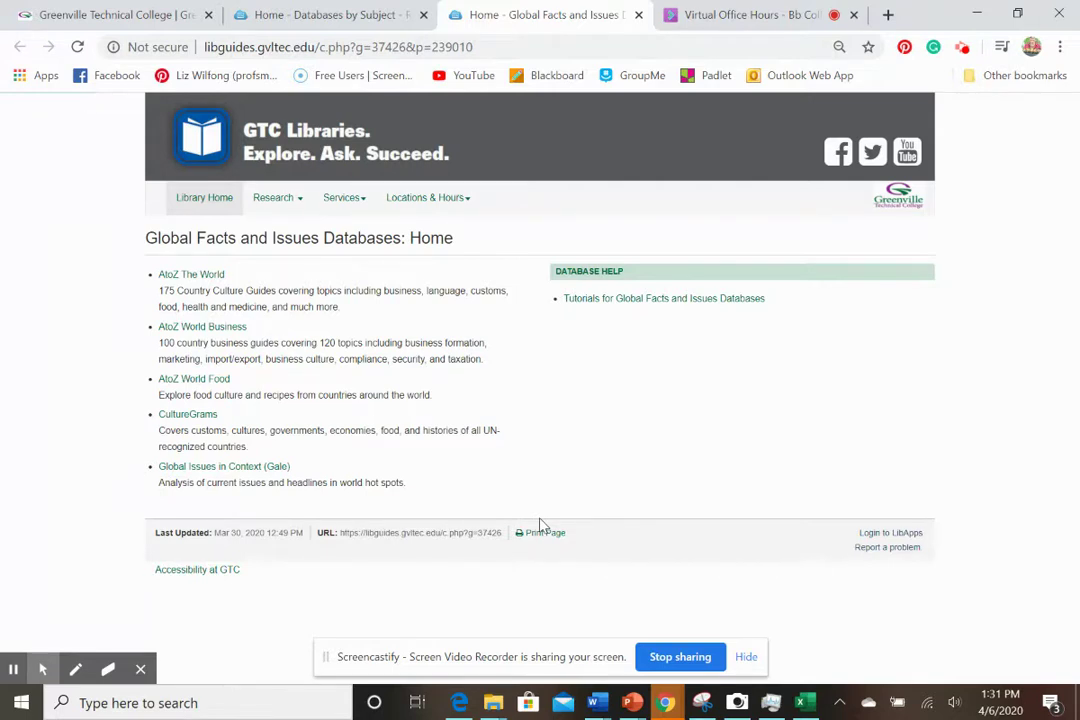
left_click(42, 670)
left_click(638, 16)
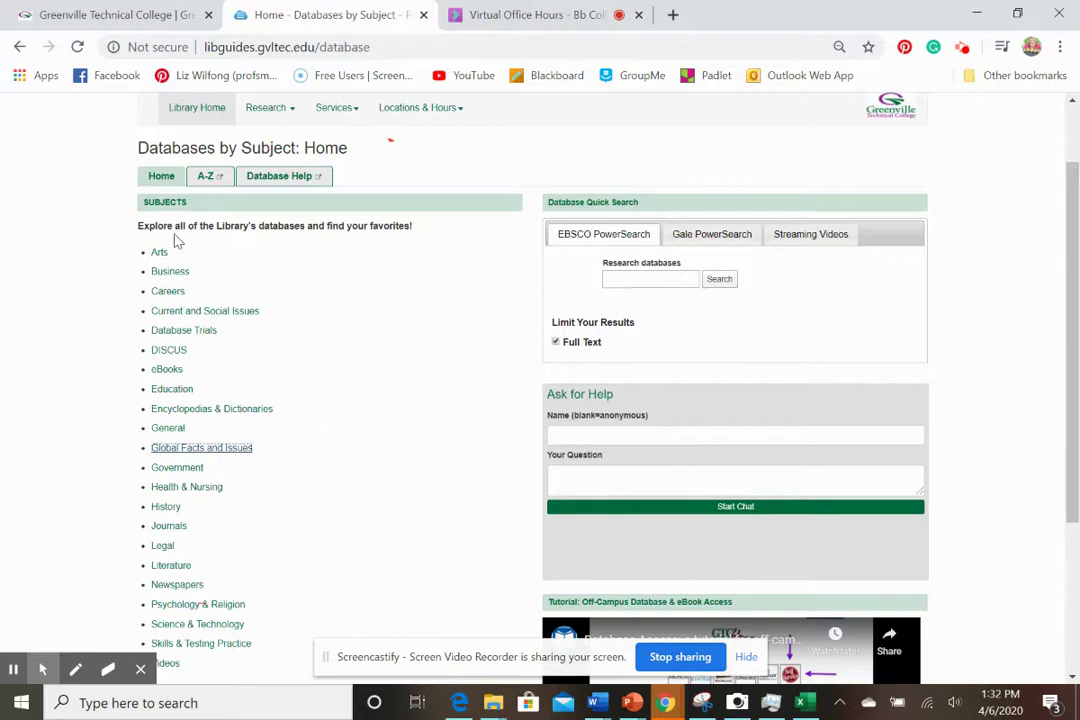
- View the reference databases under Encyclopedias & Dictionaries and return to the subject list
left_click(207, 181)
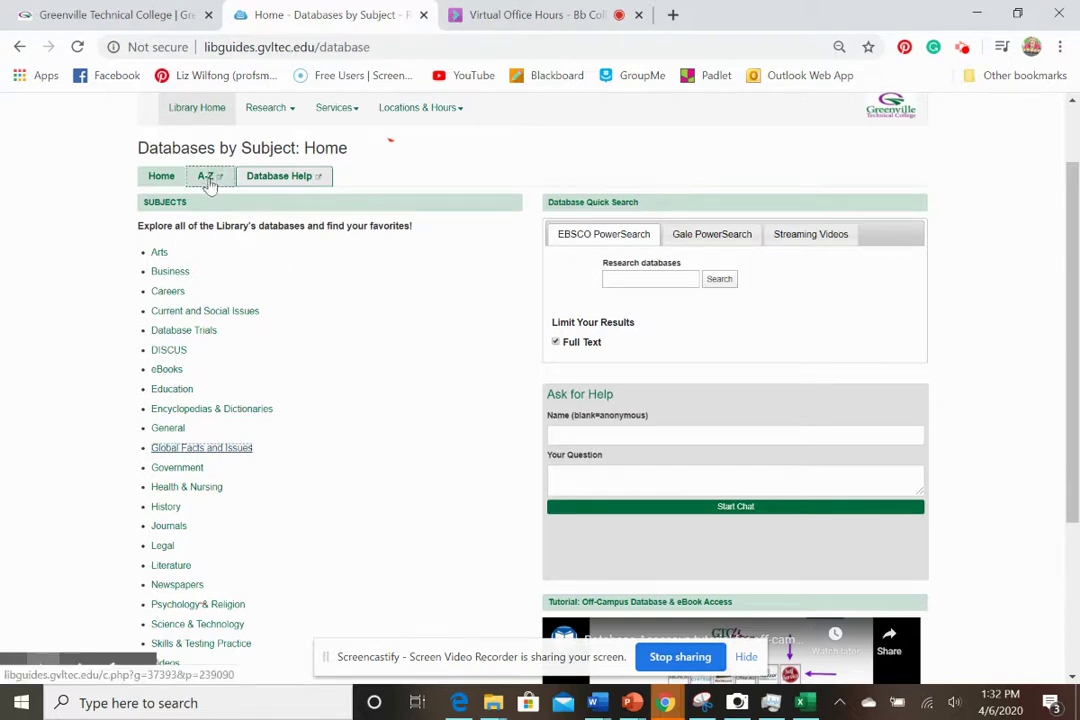
left_click(201, 409)
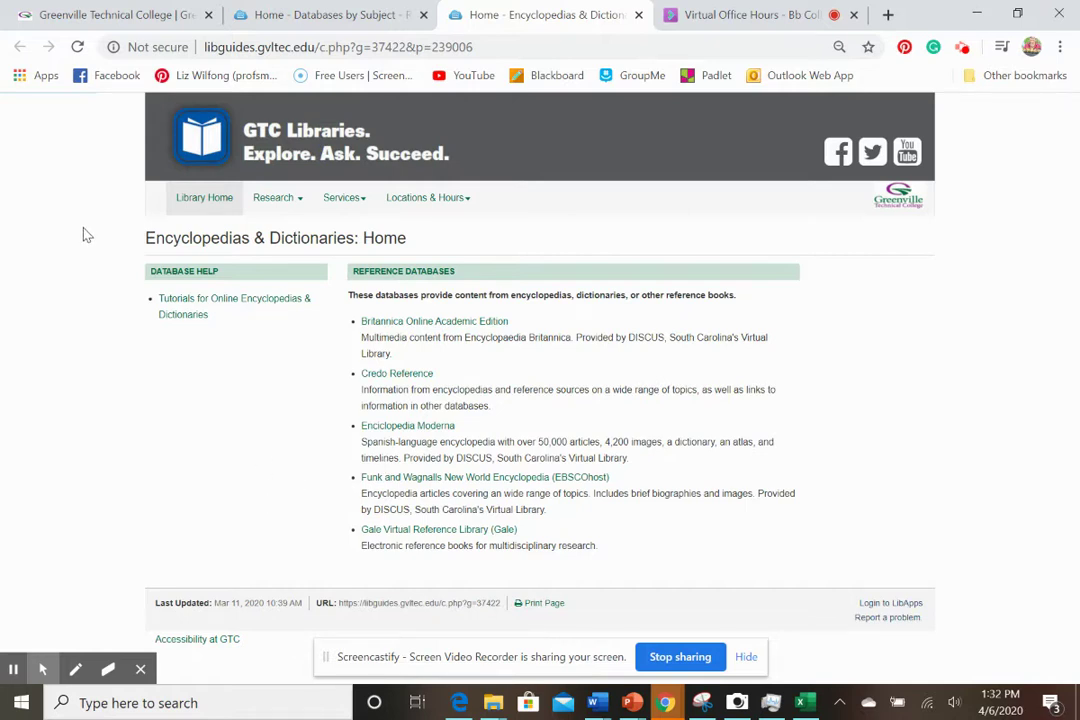
left_click(639, 16)
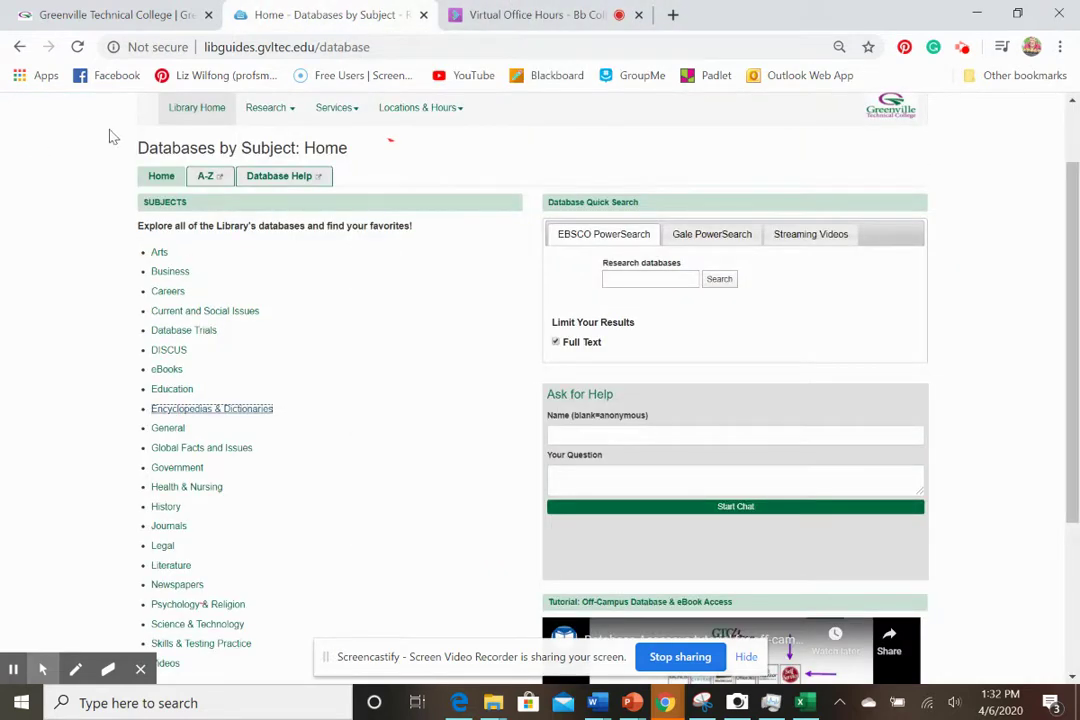
- Open the A-Z database list and mark Academic OneFile and Academic Search Premier with a red pen arrow beside them
left_click(206, 178)
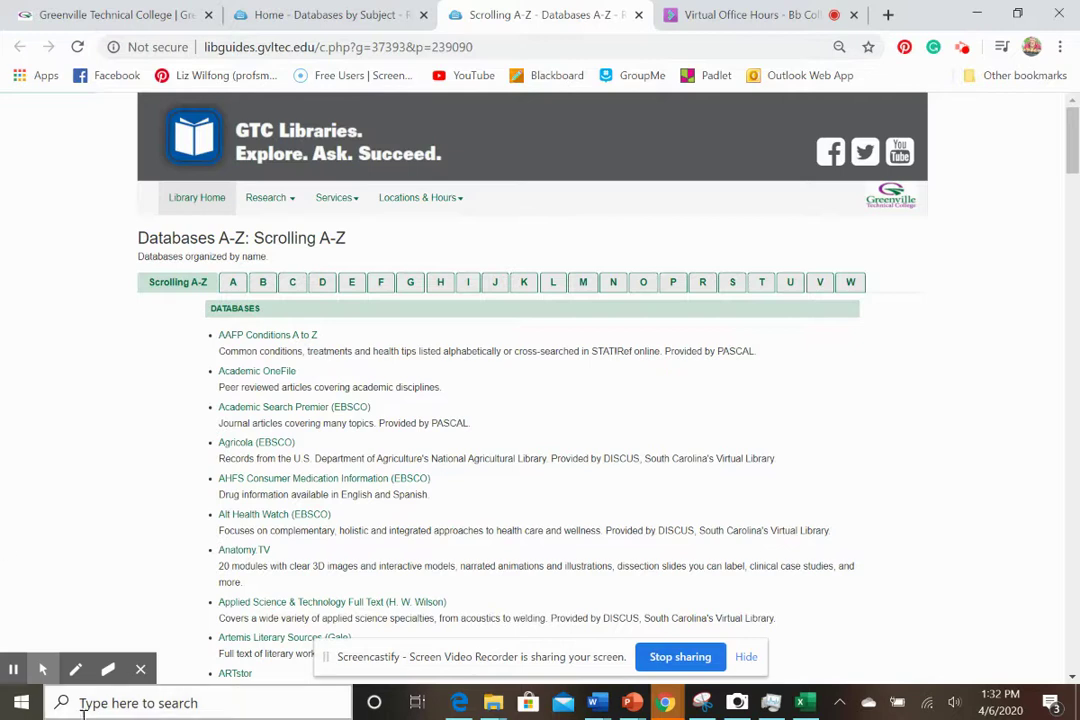
left_click(74, 669)
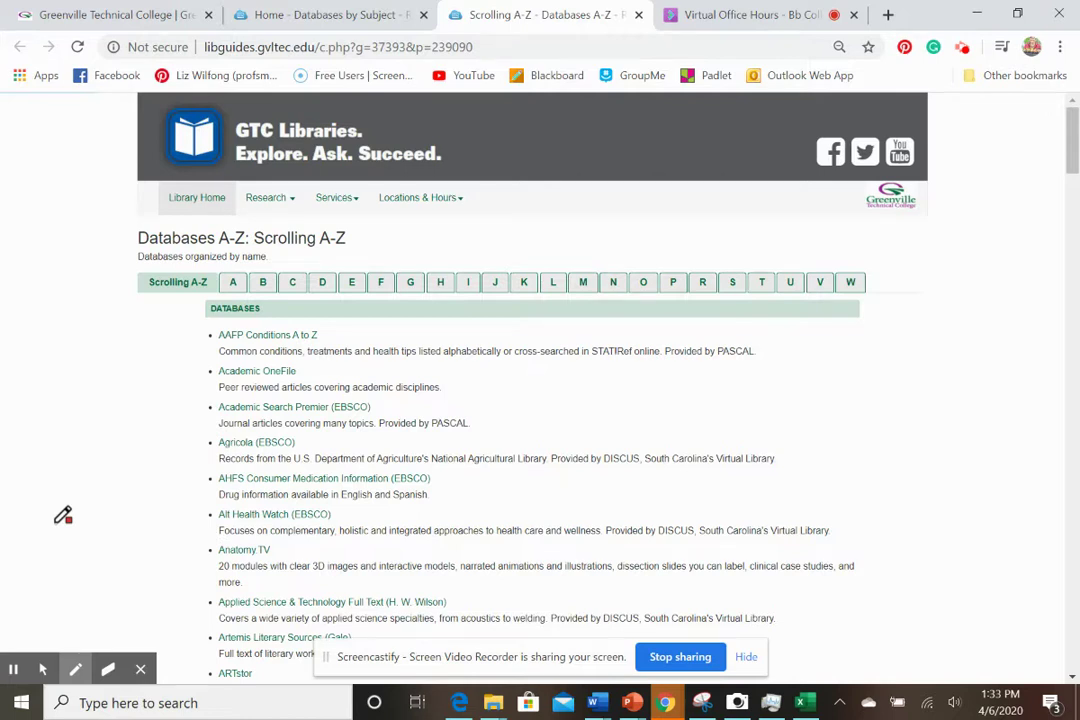
mouse_move(182, 362)
left_mouse_down()
mouse_move(187, 436)
mouse_move(191, 356)
left_mouse_up()
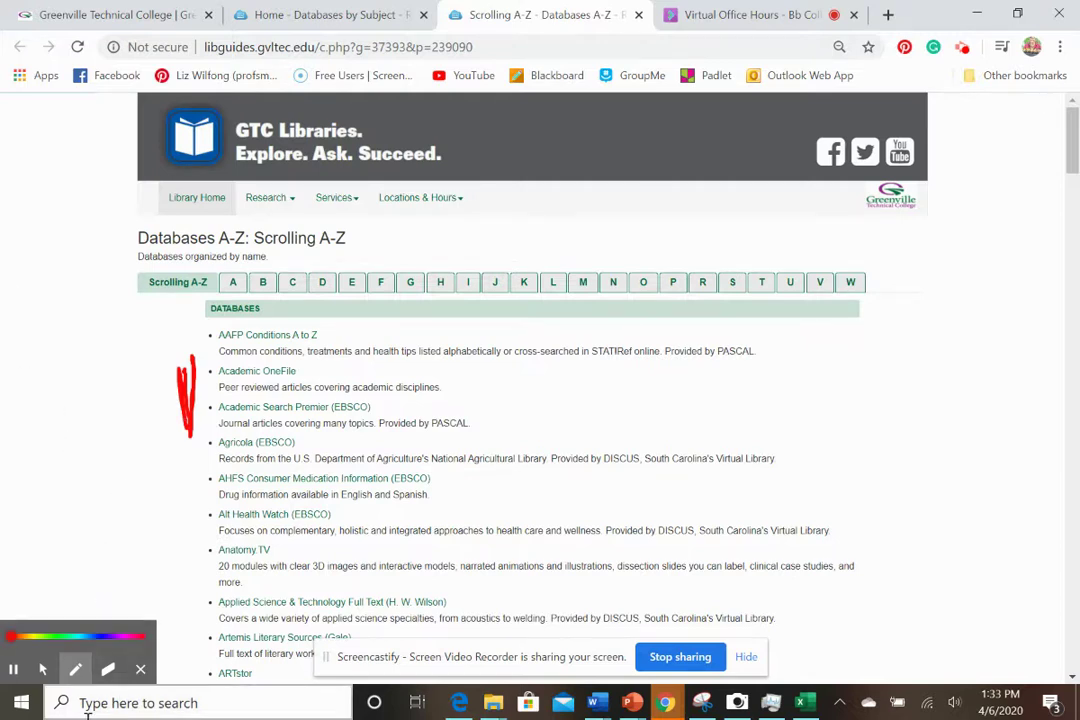
- Find Credo Reference in the A-Z database list and open it
left_click(108, 672)
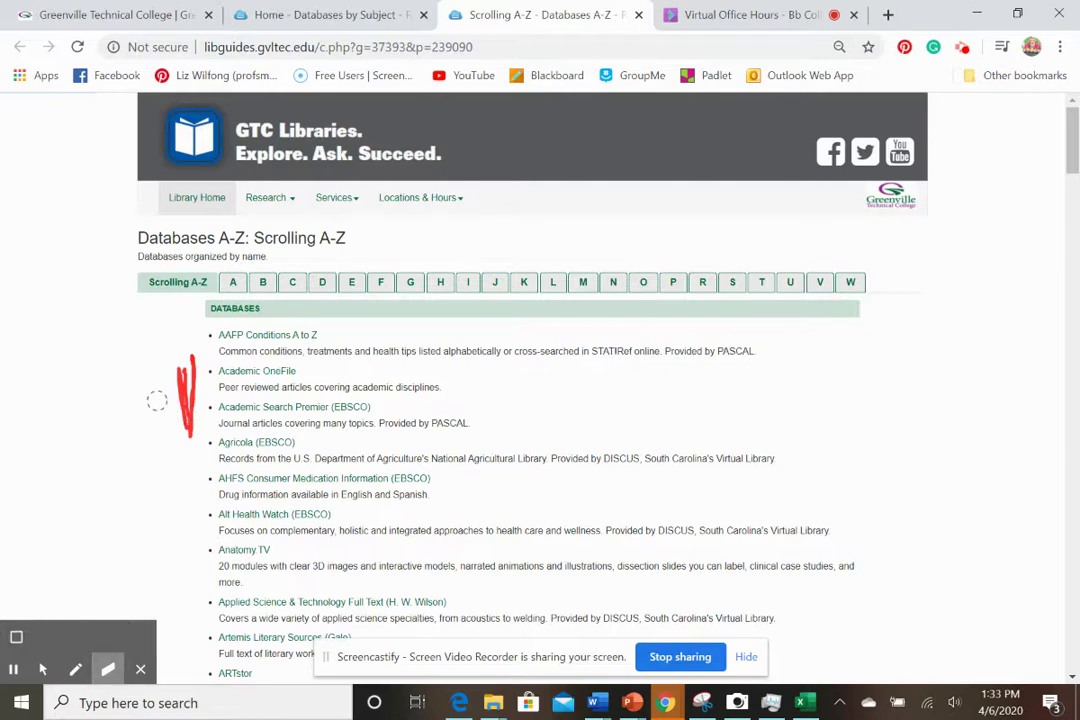
scroll(450, 388, "down", 3)
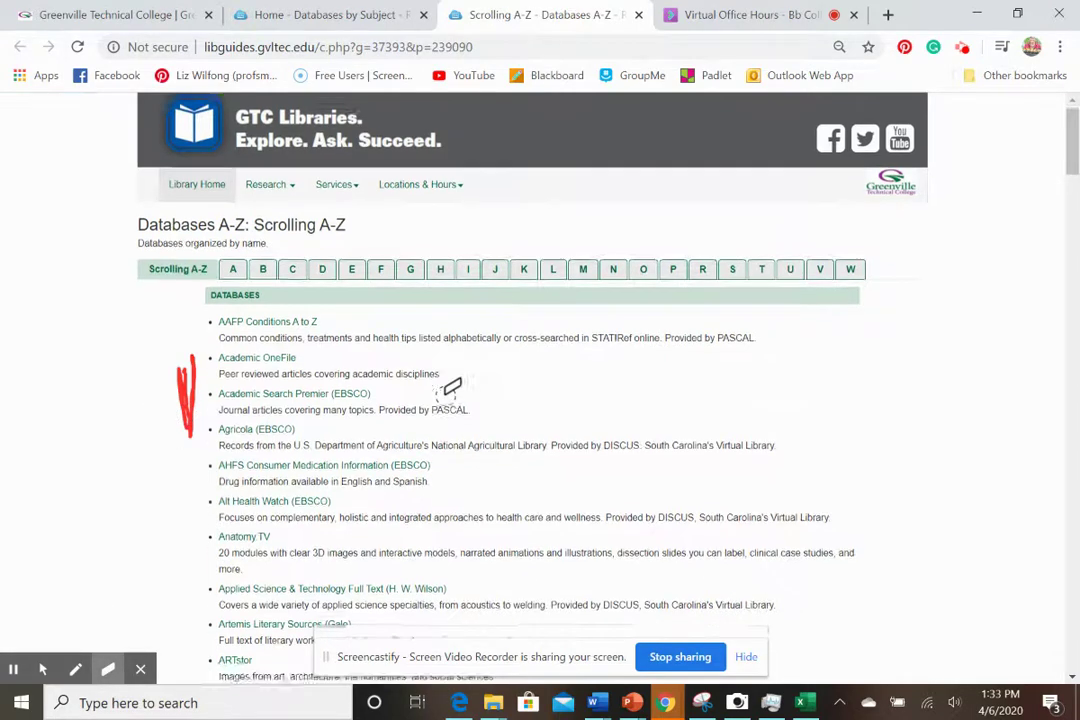
scroll(450, 388, "down", 3)
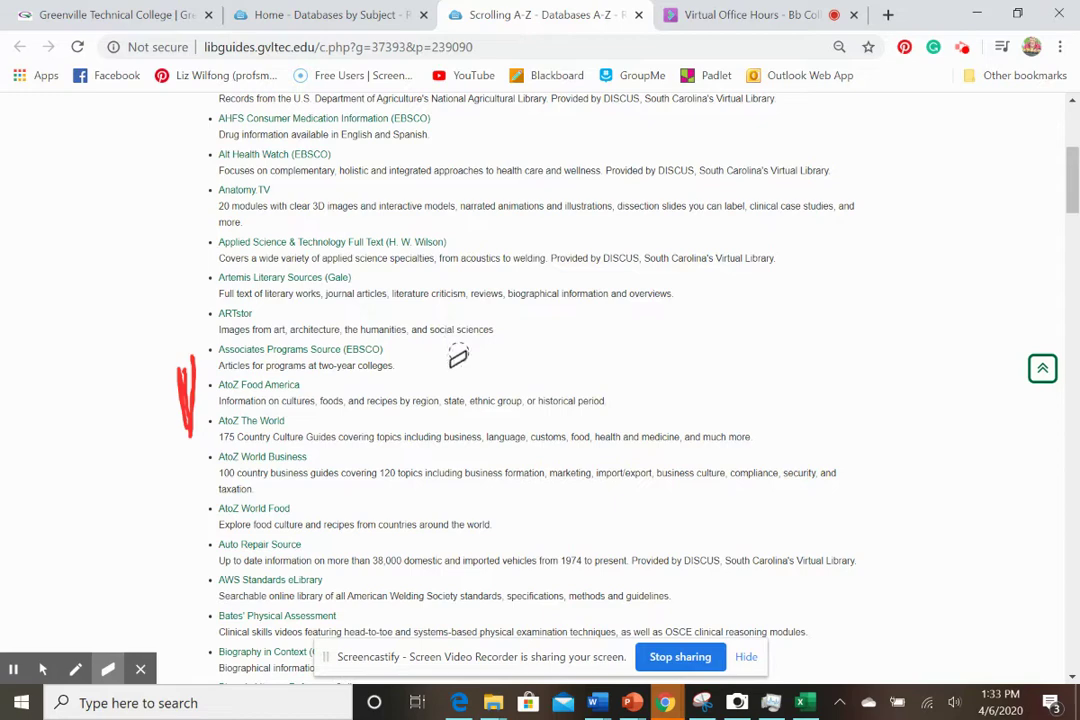
scroll(410, 420, "down", 1)
scroll(413, 425, "down", 3)
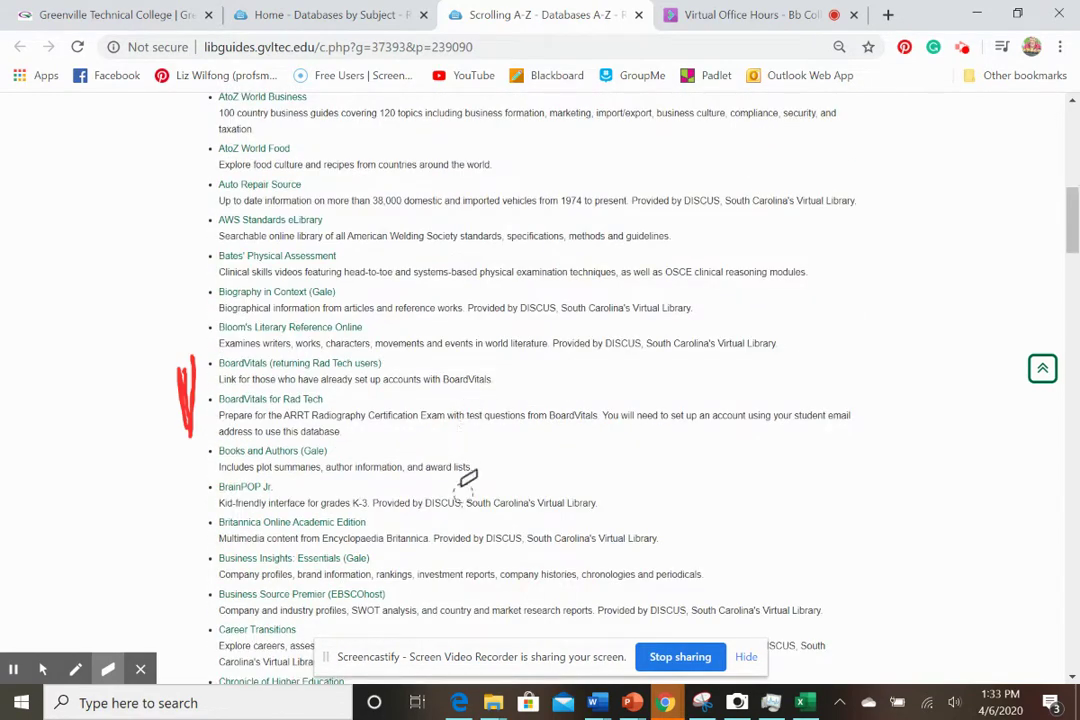
left_click(42, 669)
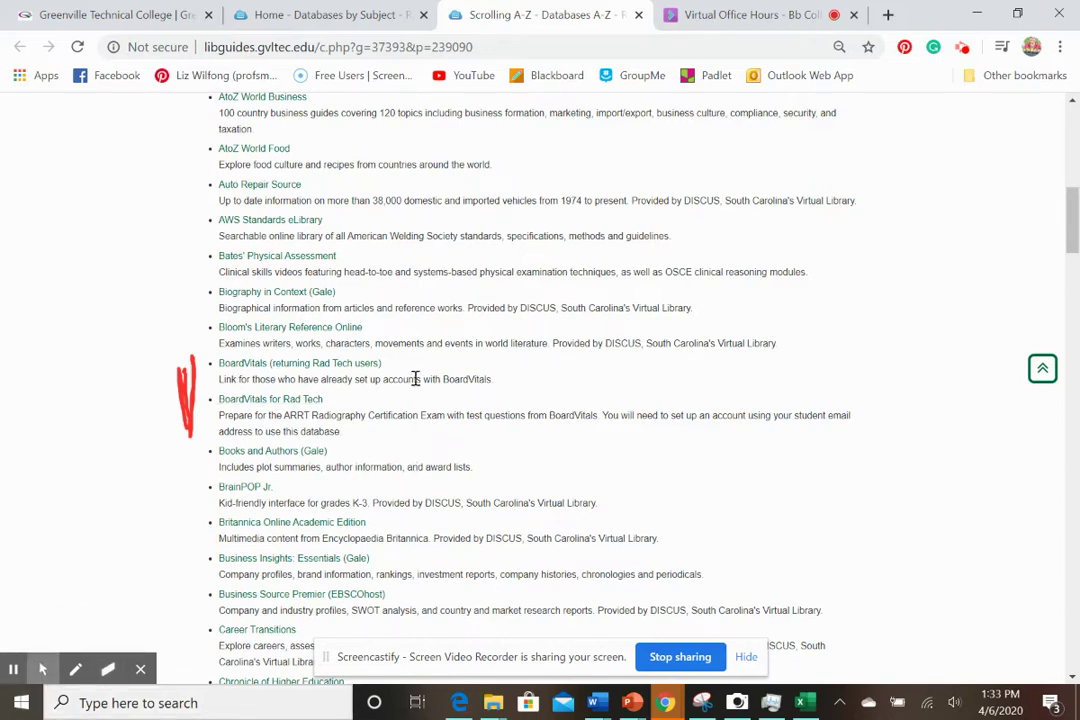
scroll(413, 390, "down", 2)
scroll(413, 390, "down", 2)
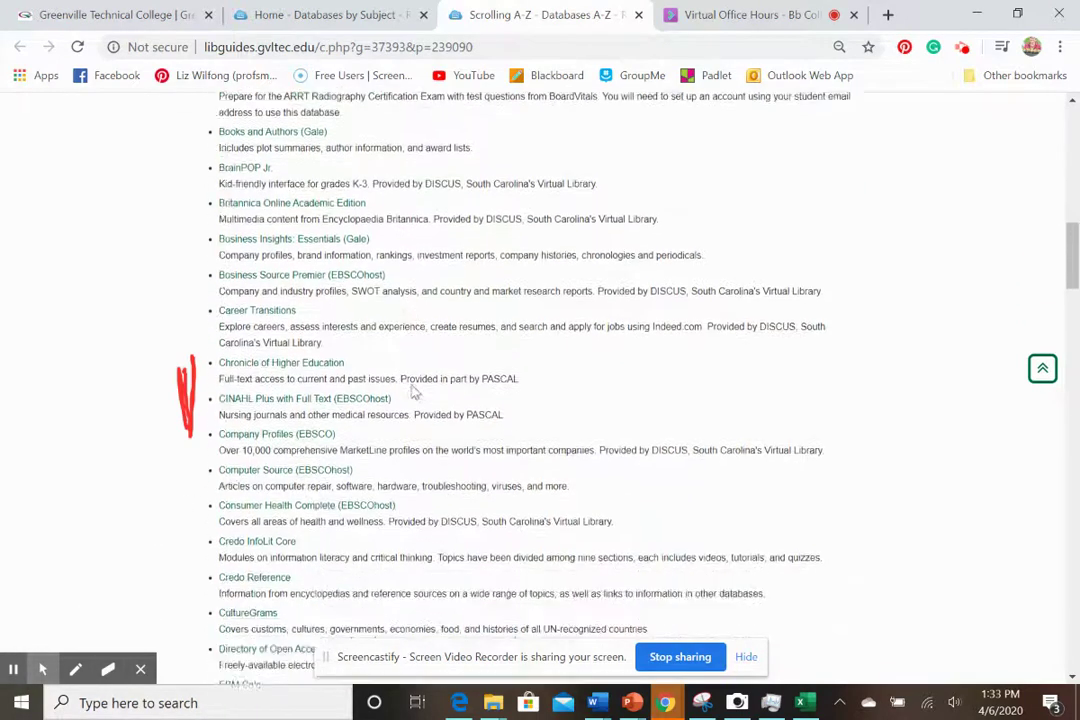
scroll(265, 432, "down", 1)
left_click(265, 448)
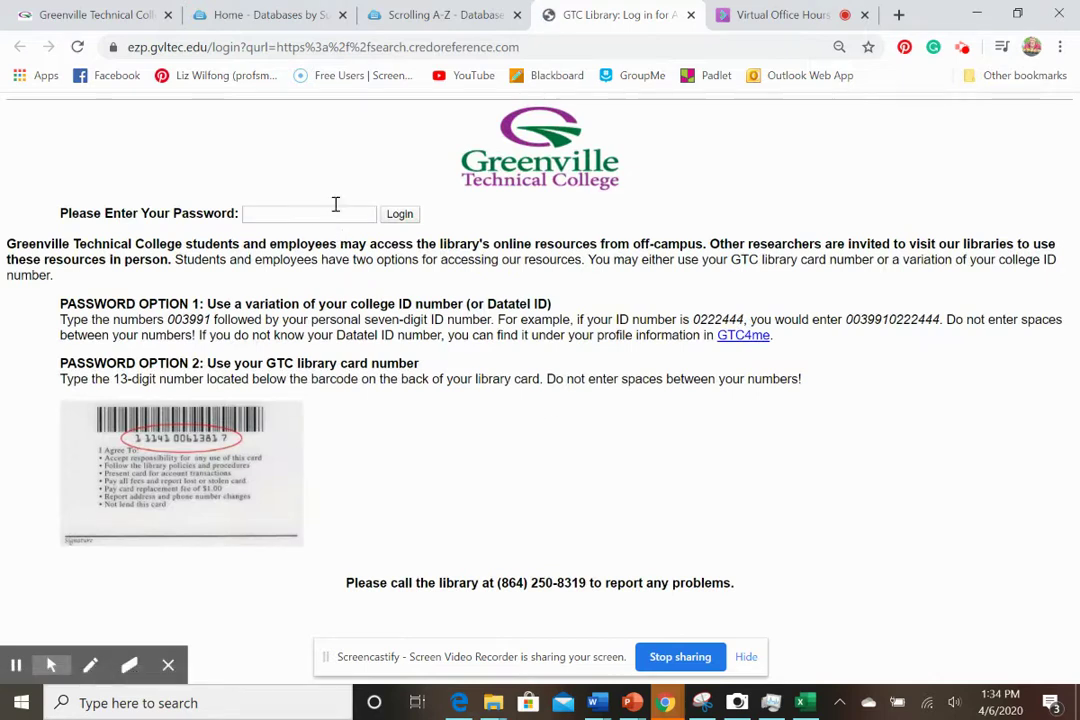
- Enter the library password on the off-campus access page and log in to Credo Reference
left_click(330, 215)
left_click(294, 247)
left_click(399, 214)
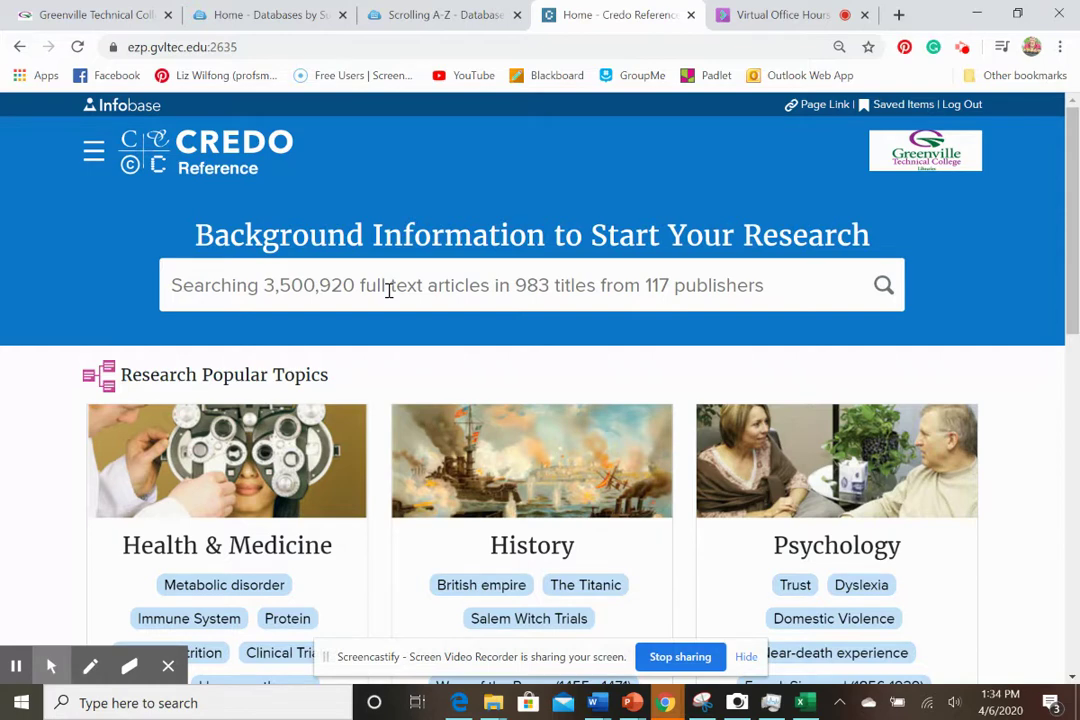
- Examine the Credo Reference search box and the popular research topics below it
left_click(675, 287)
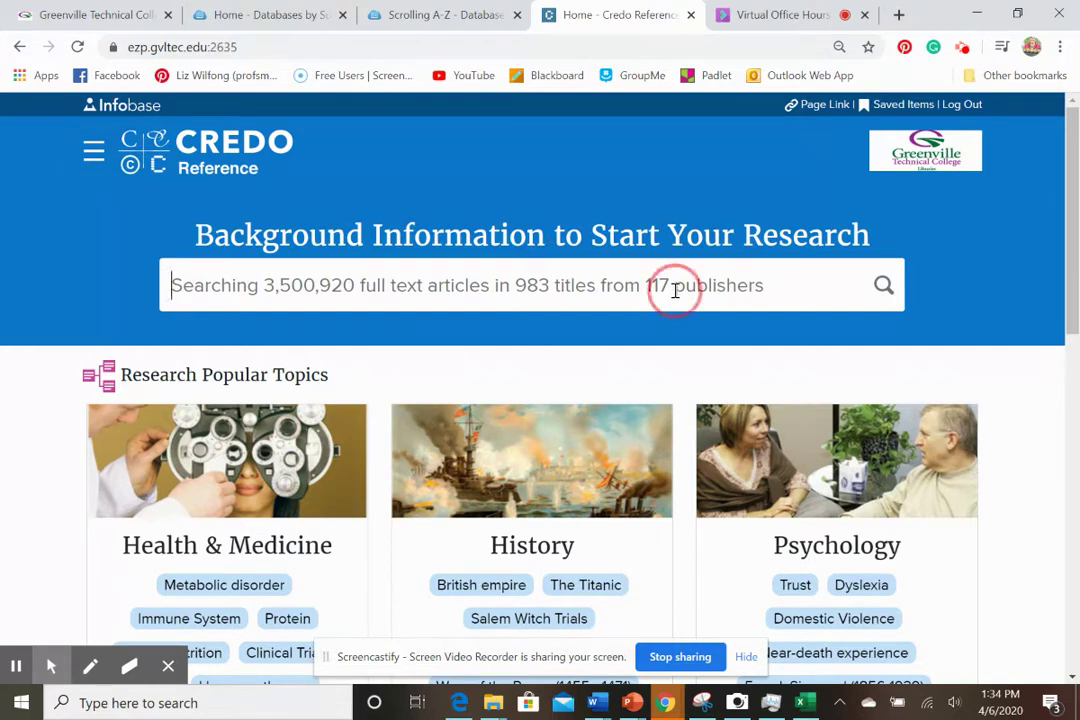
left_click(51, 665)
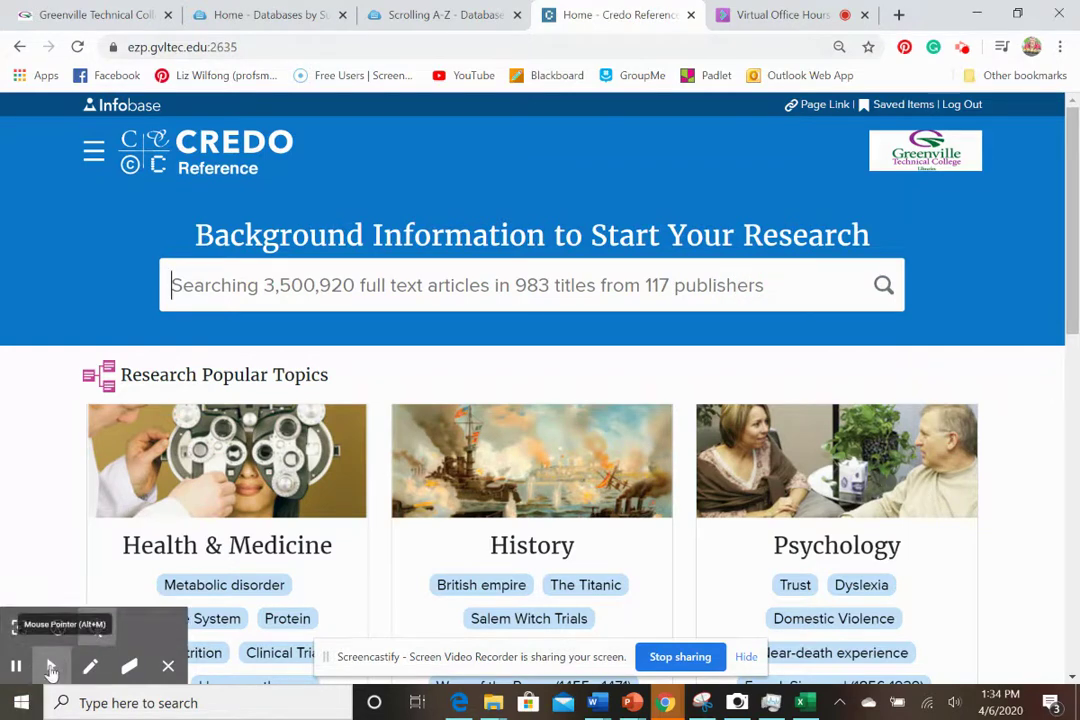
left_click(176, 285)
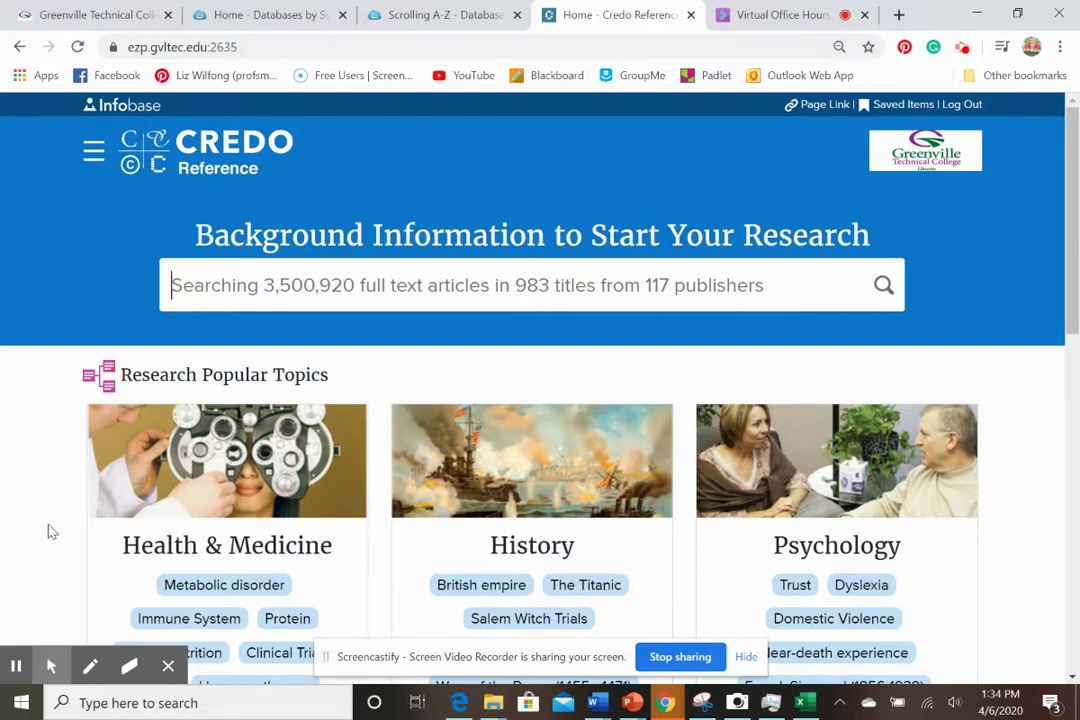
scroll(70, 590, "down", 2)
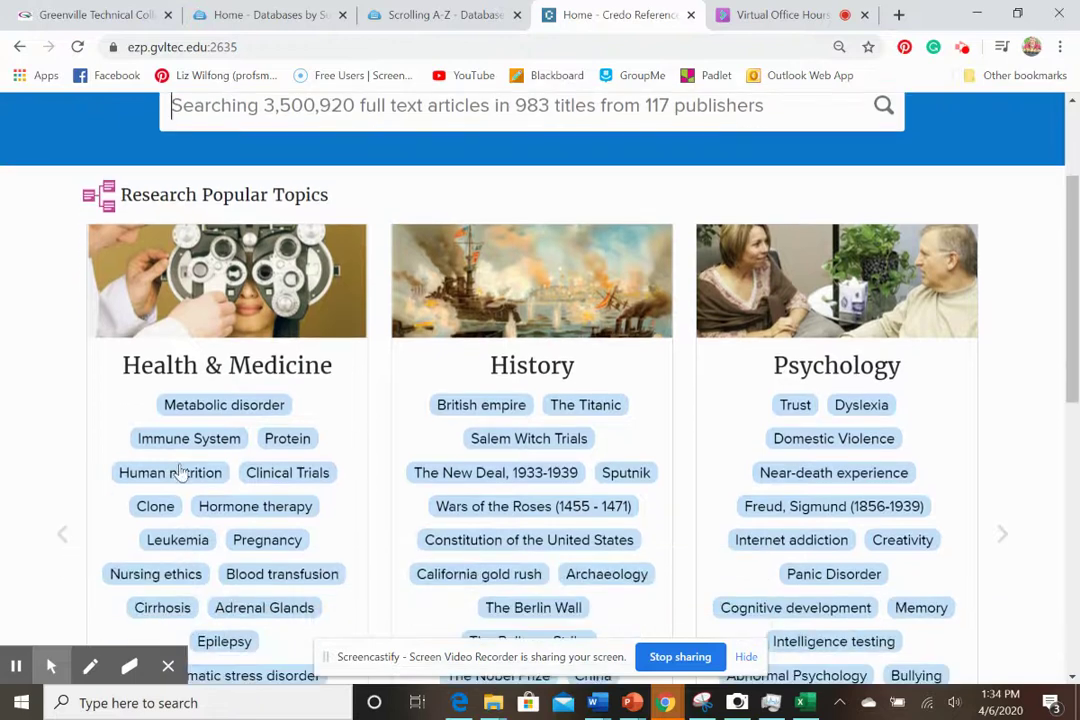
- Search Credo Reference for keto diet using the suggested Keto diet – Ketogenic diet entry
scroll(58, 491, "down", 2)
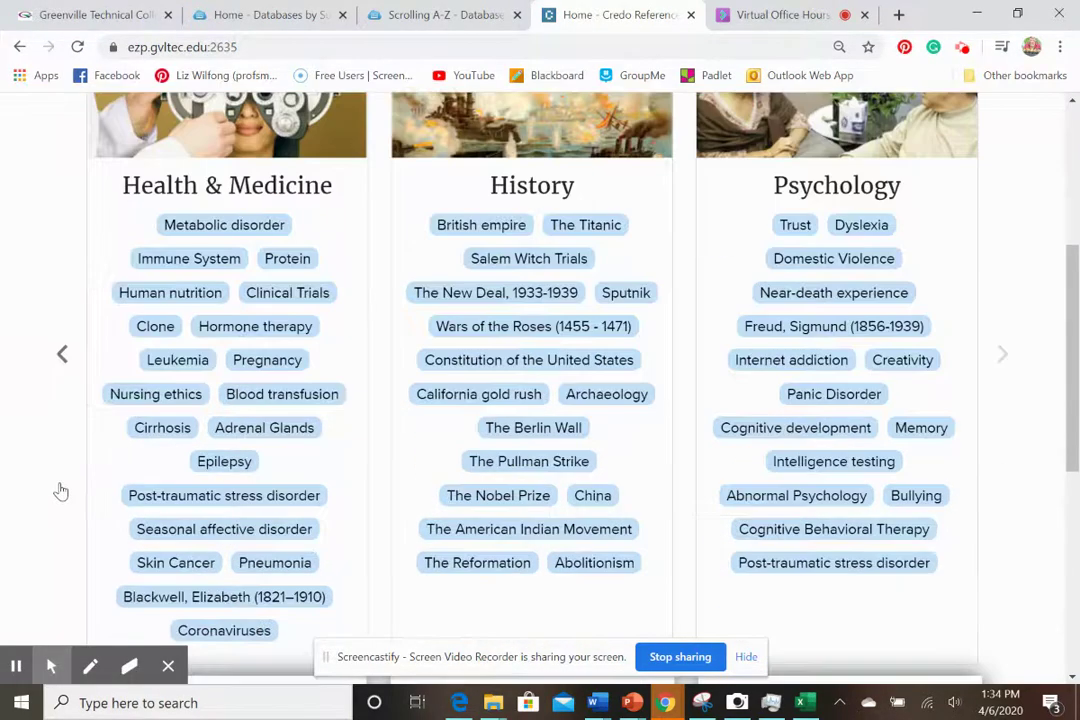
scroll(58, 491, "up", 4)
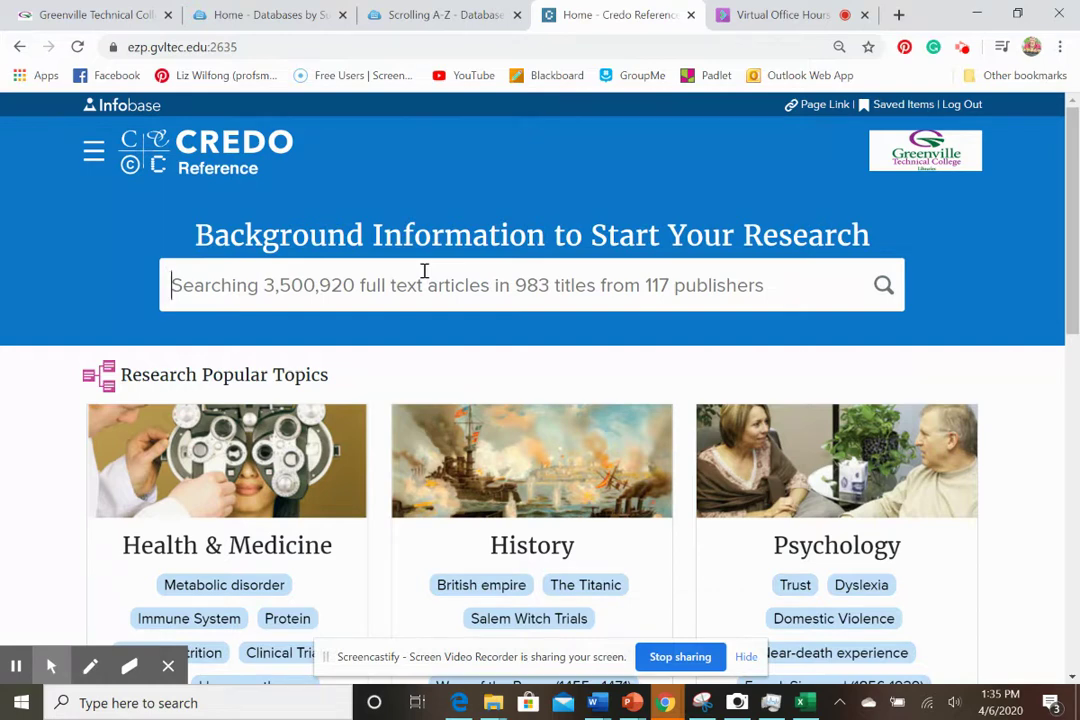
type("keto d")
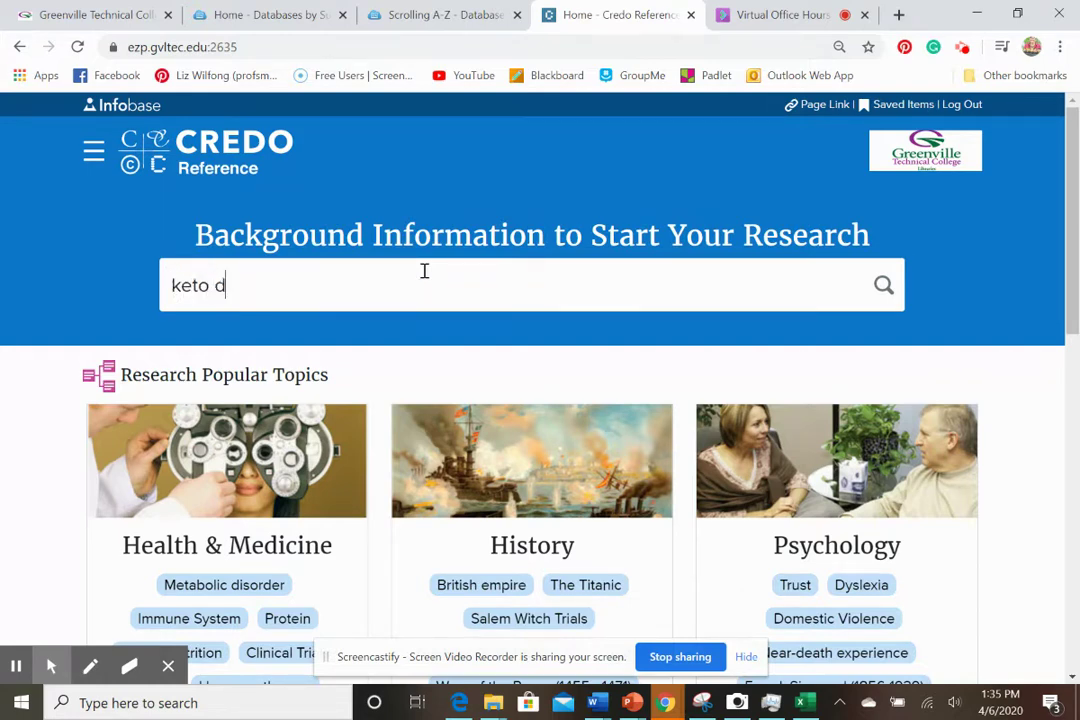
type("iet")
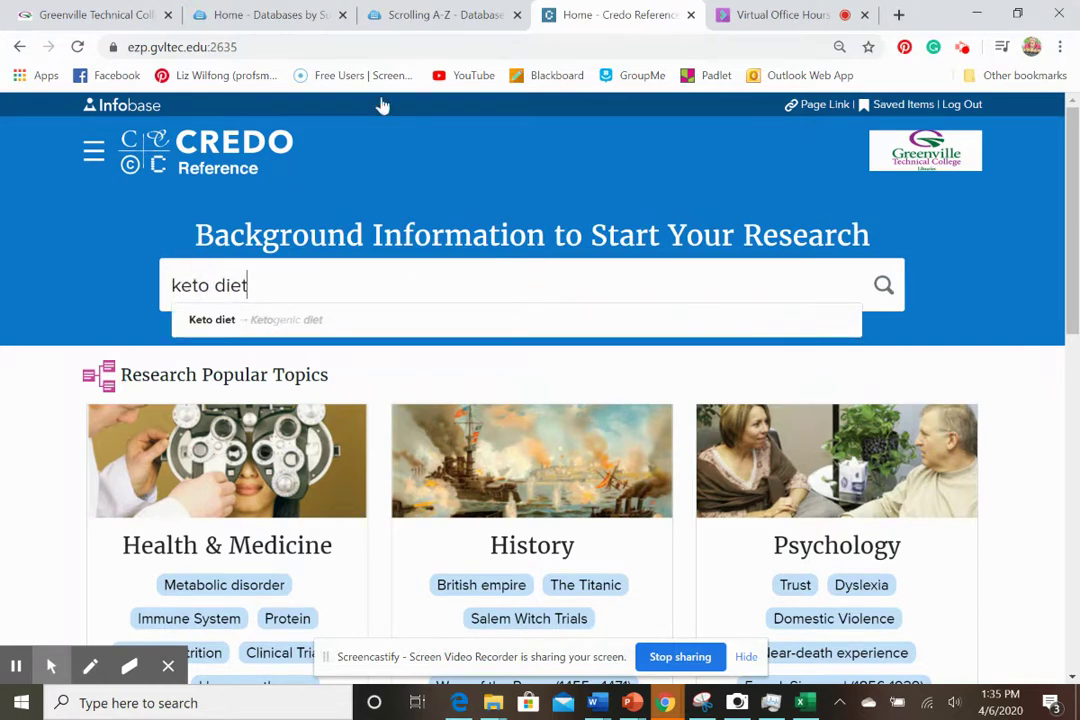
left_click(315, 316)
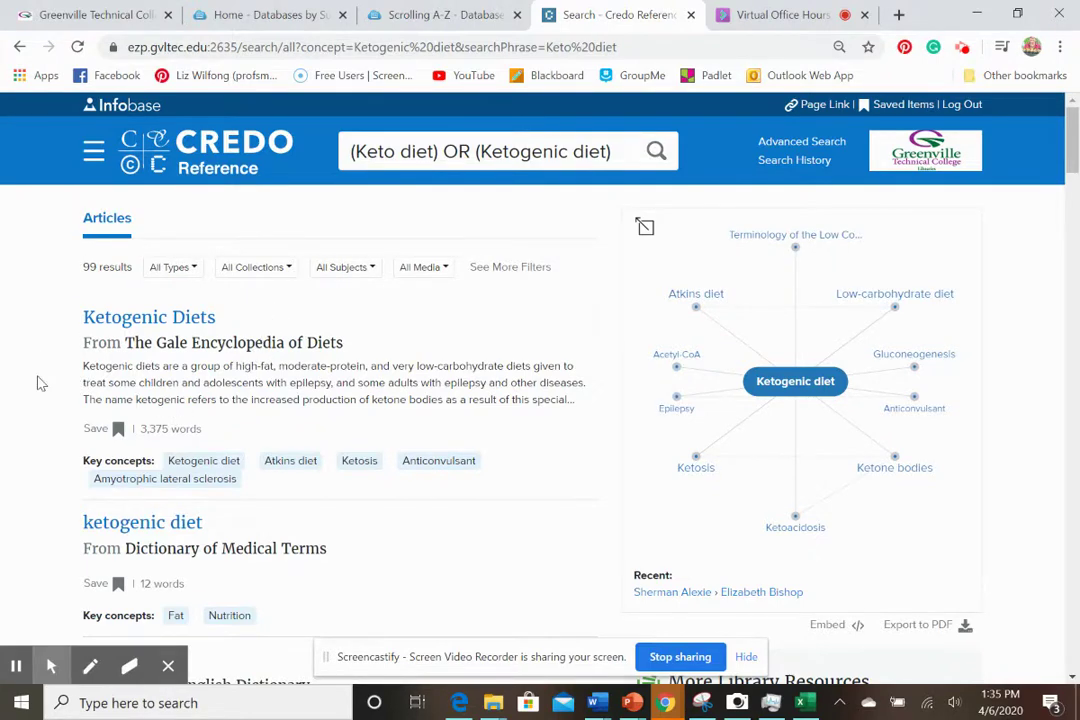
- Examine the keto diet article results and the additional library resources listed beside them
scroll(38, 382, "down", 1)
scroll(39, 383, "down", 12)
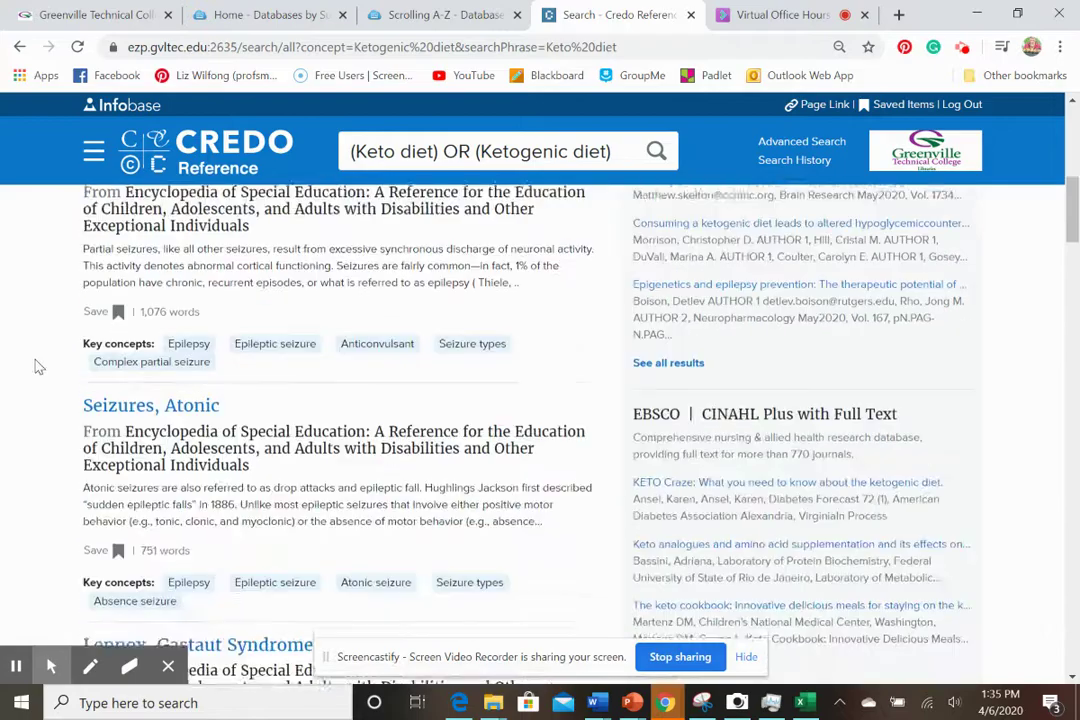
scroll(36, 366, "down", 5)
scroll(20, 393, "up", 4)
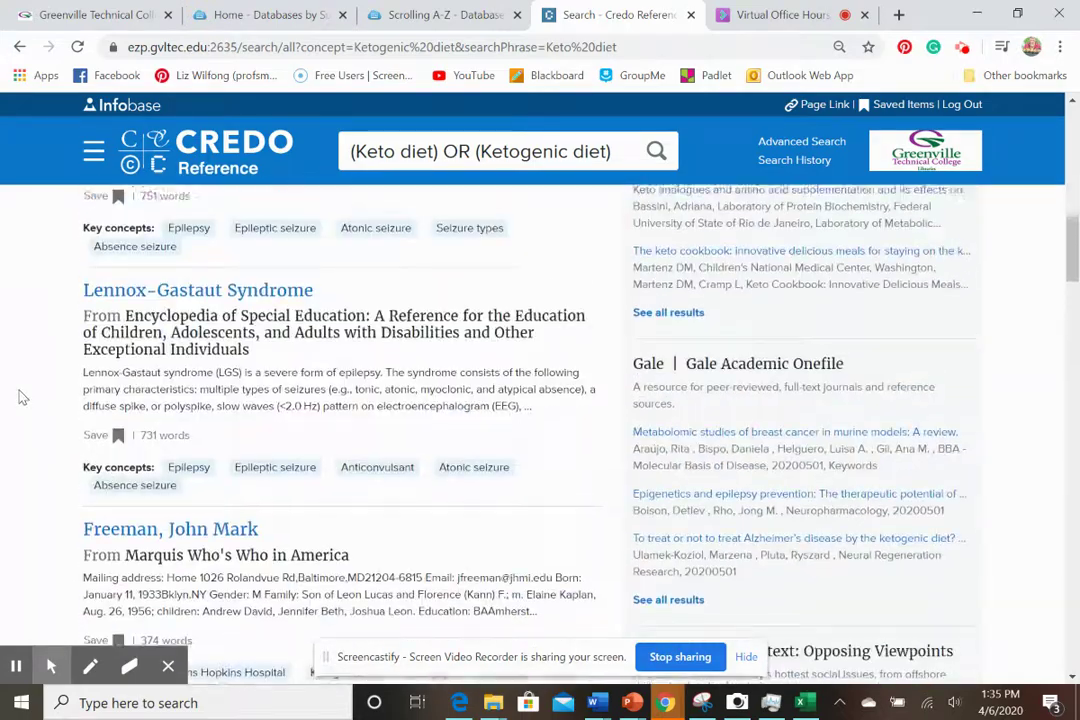
scroll(20, 397, "up", 3)
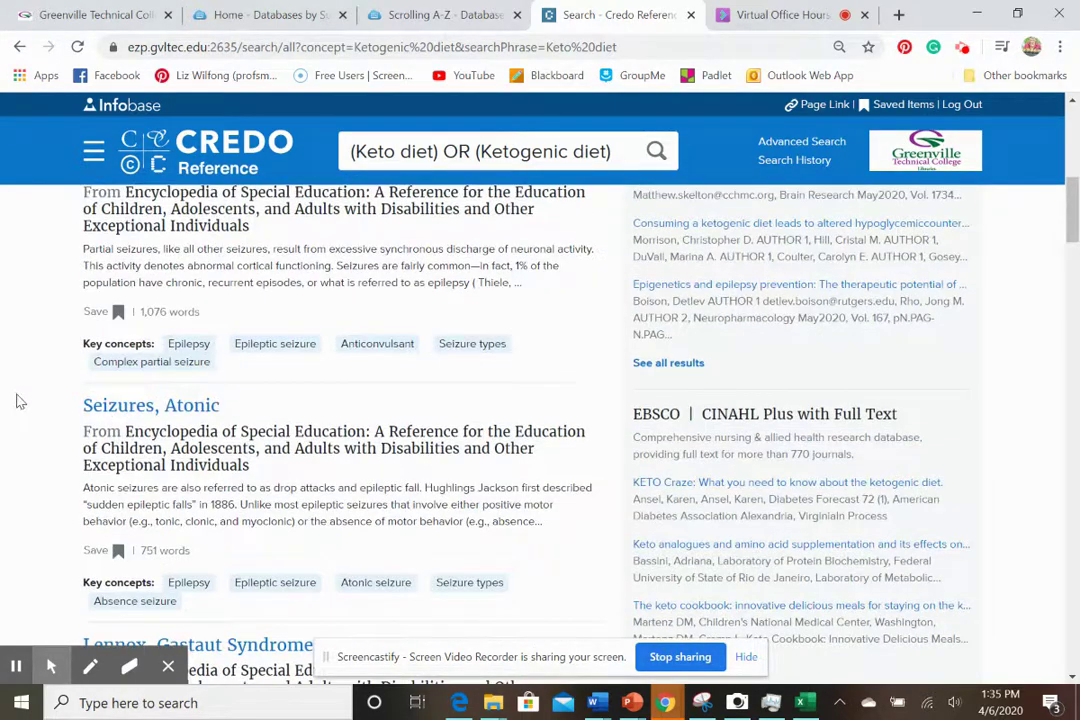
scroll(20, 401, "up", 2)
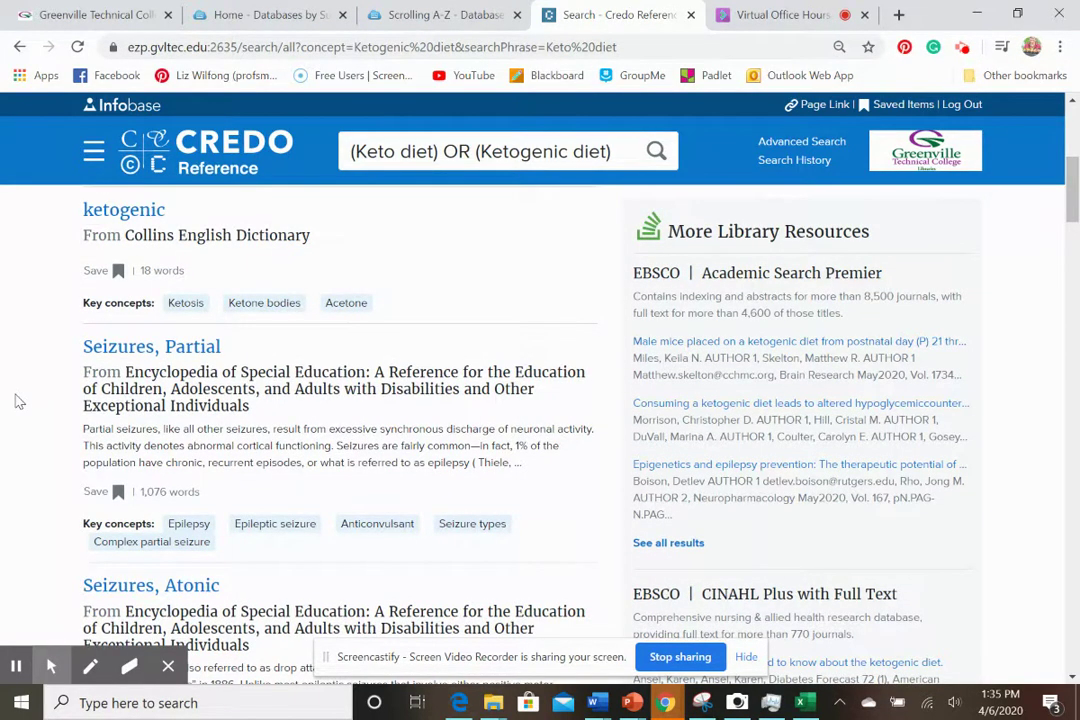
scroll(18, 401, "down", 1)
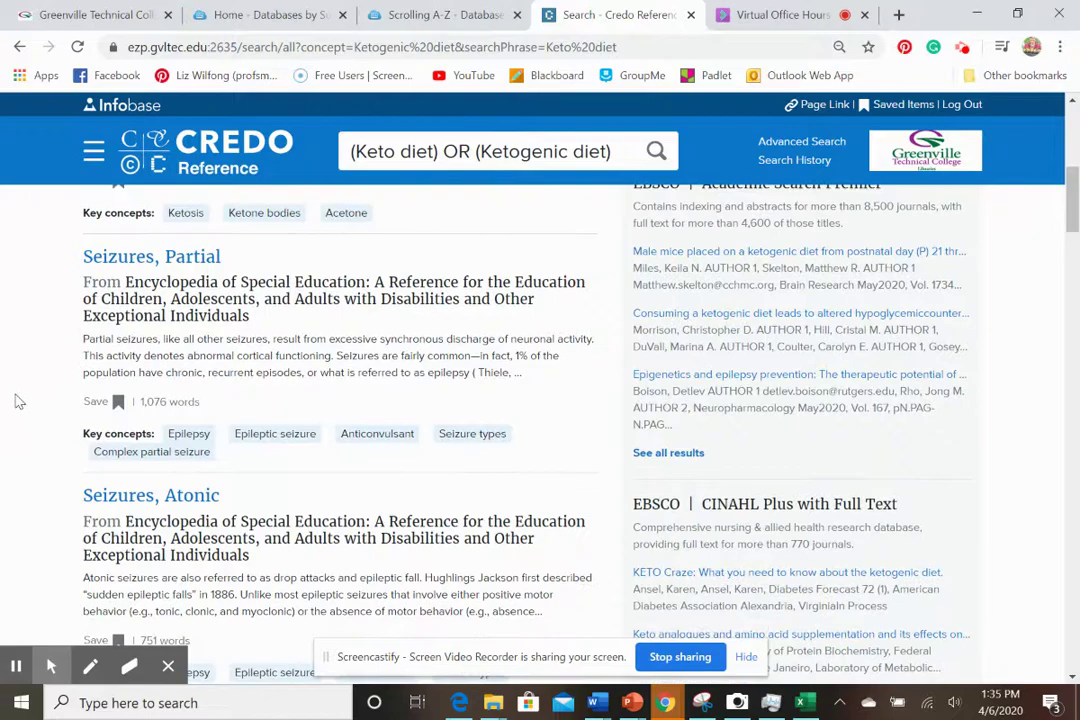
scroll(18, 401, "down", 4)
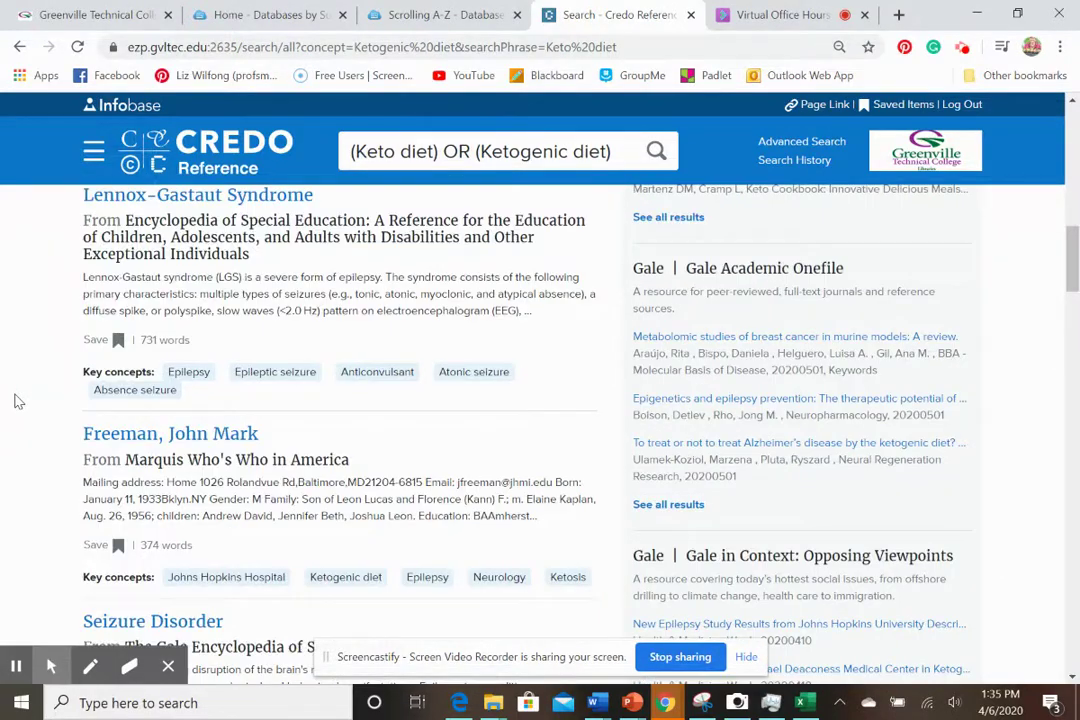
scroll(15, 401, "down", 3)
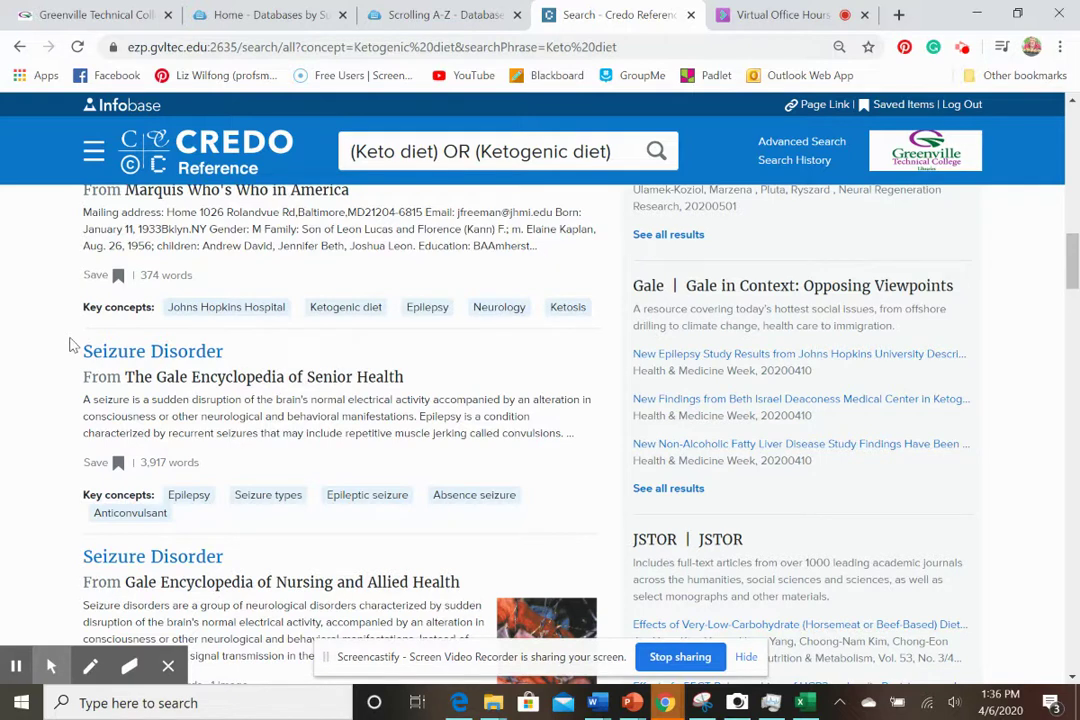
scroll(53, 371, "down", 4)
scroll(53, 375, "down", 1)
scroll(53, 375, "down", 1)
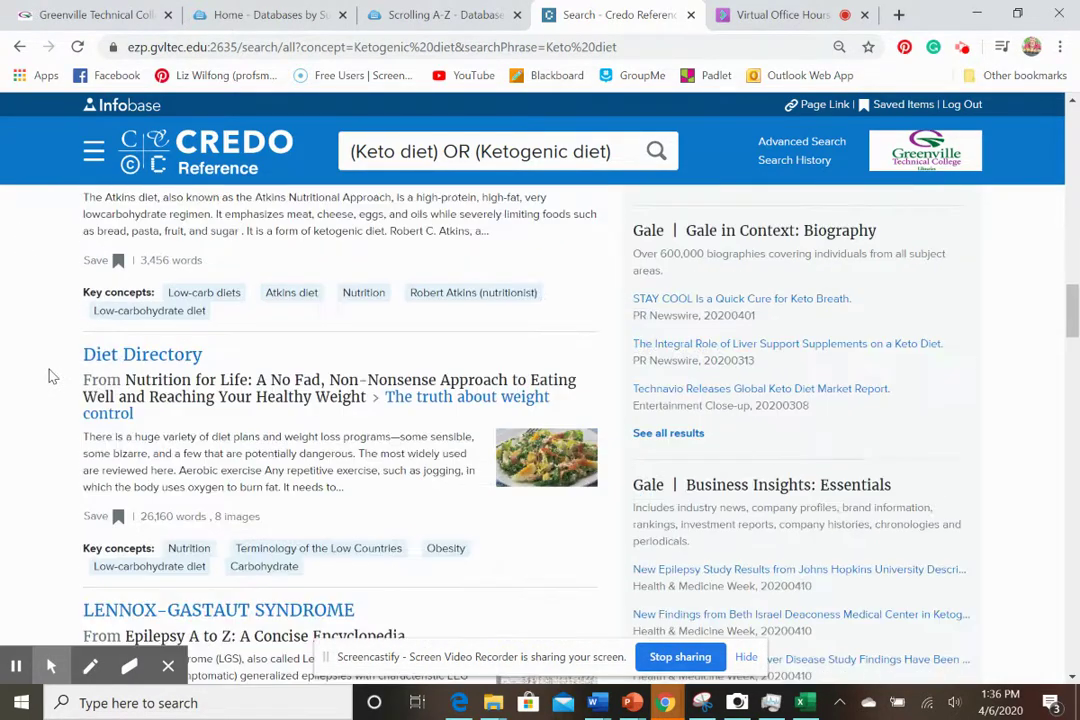
scroll(45, 375, "down", 1)
scroll(222, 287, "up", 1)
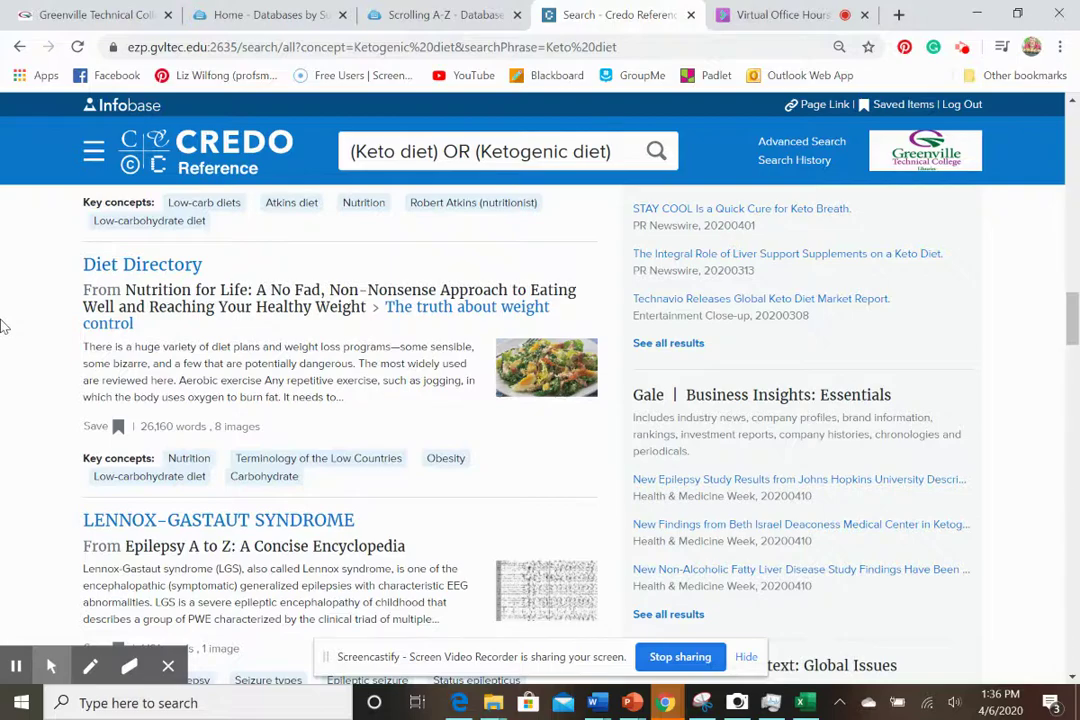
- Review the first ketogenic diet entries, their source titles and the related-concept map
scroll(5, 325, "down", 15)
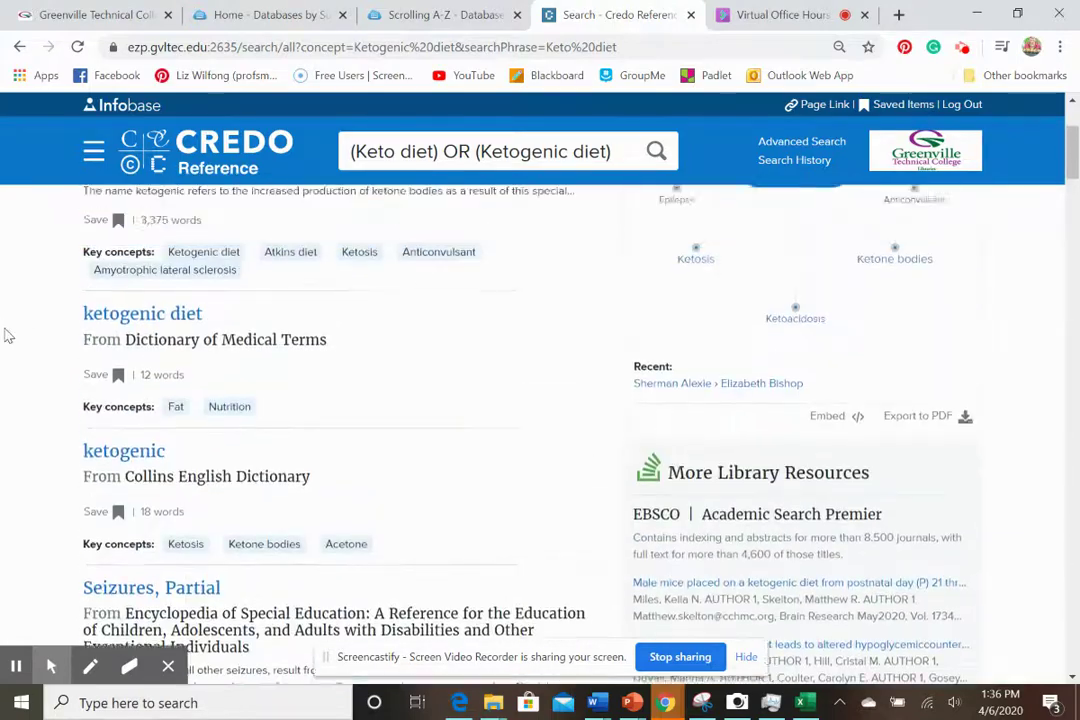
scroll(7, 335, "up", 2)
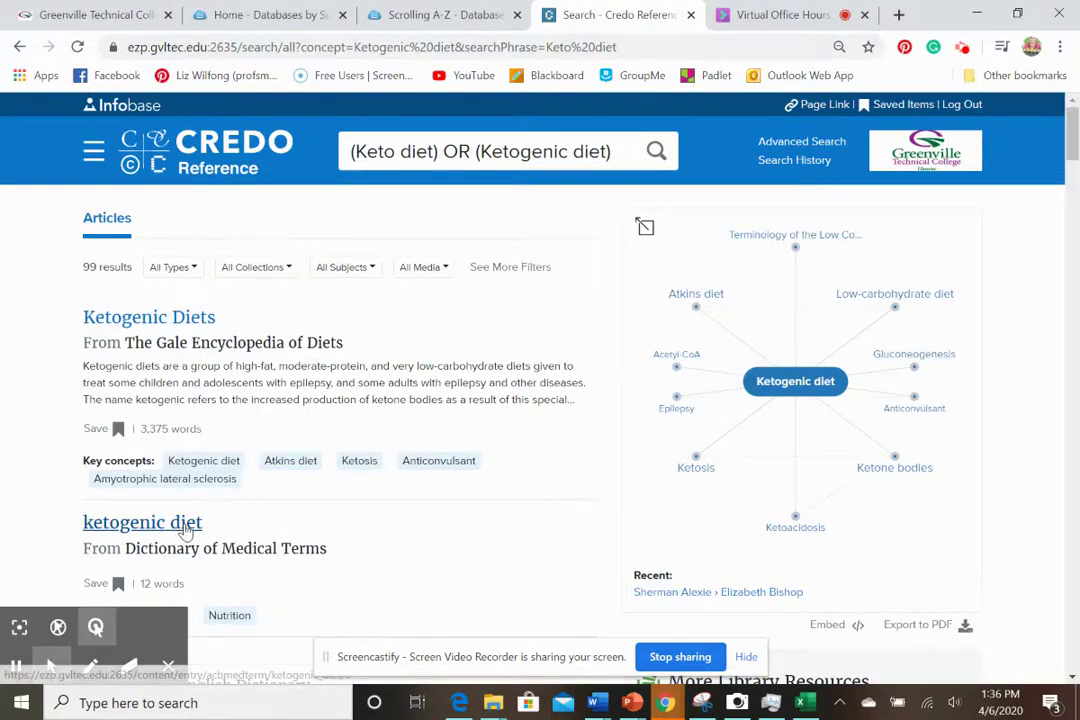
scroll(440, 582, "down", 2)
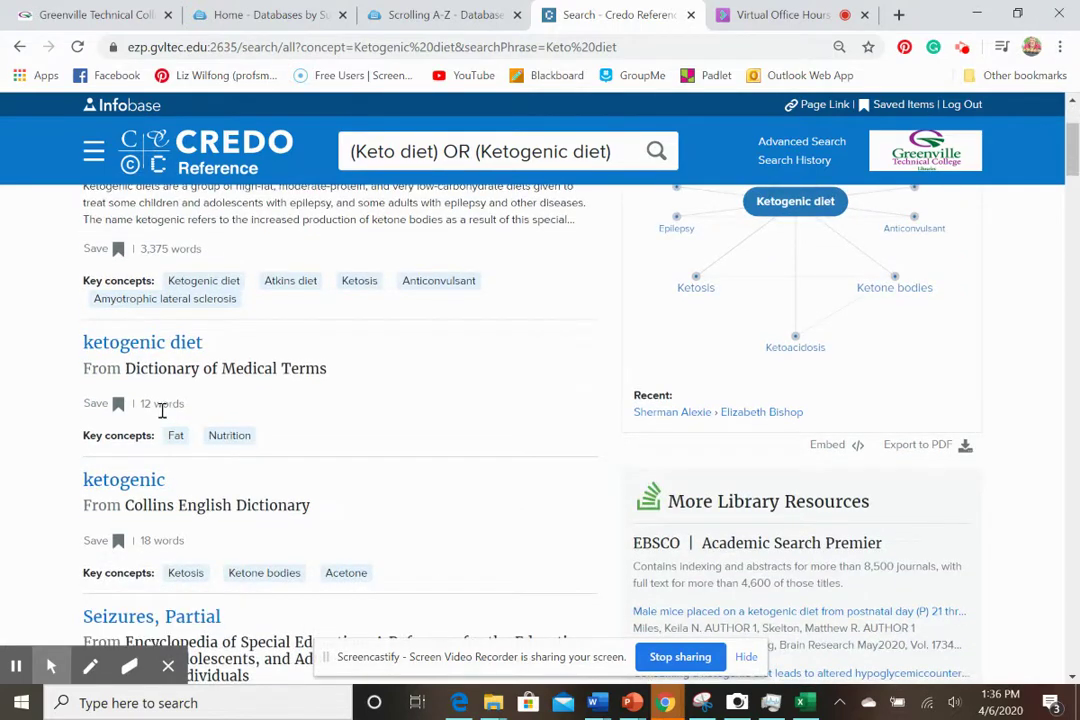
scroll(260, 429, "up", 2)
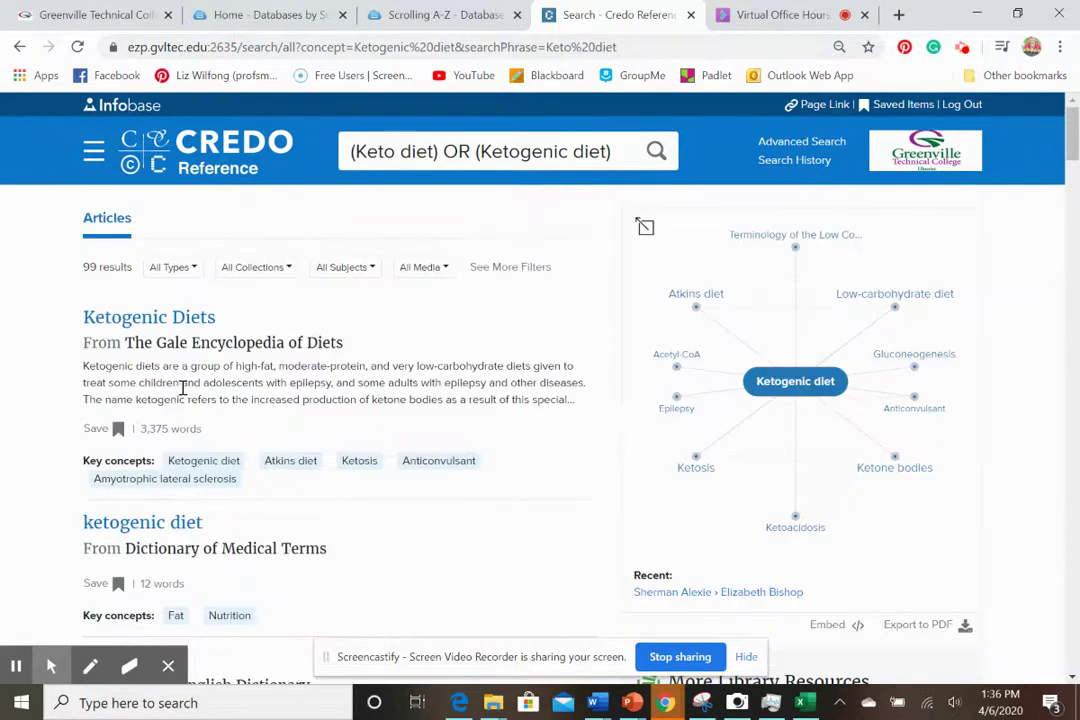
scroll(384, 420, "down", 1)
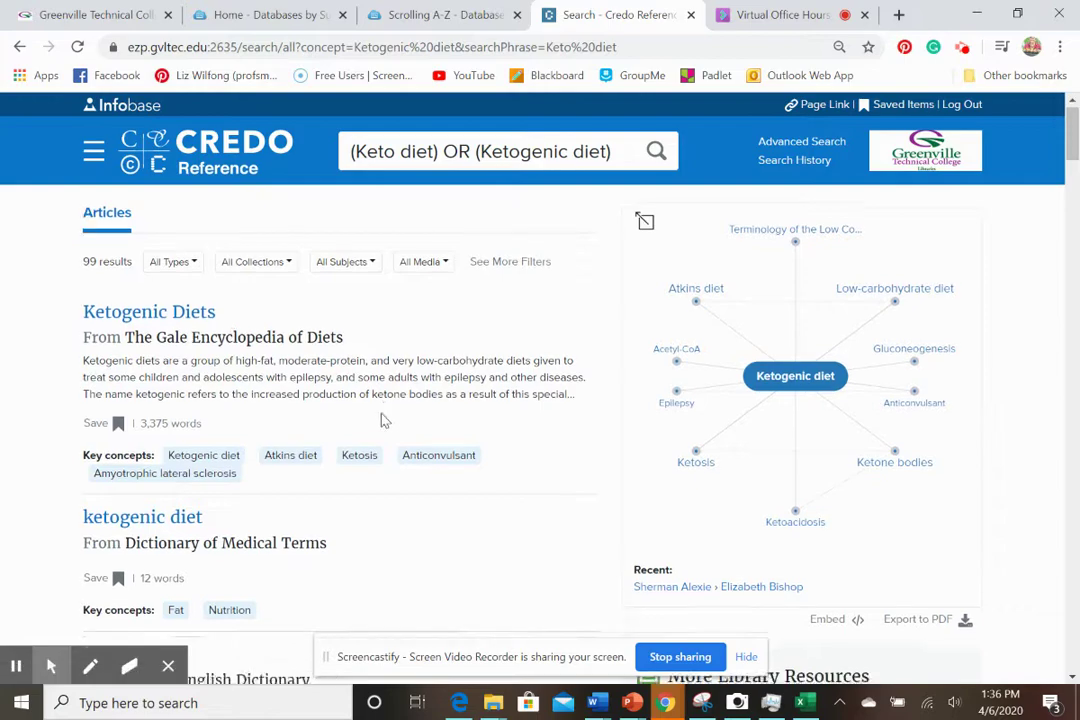
scroll(384, 420, "down", 4)
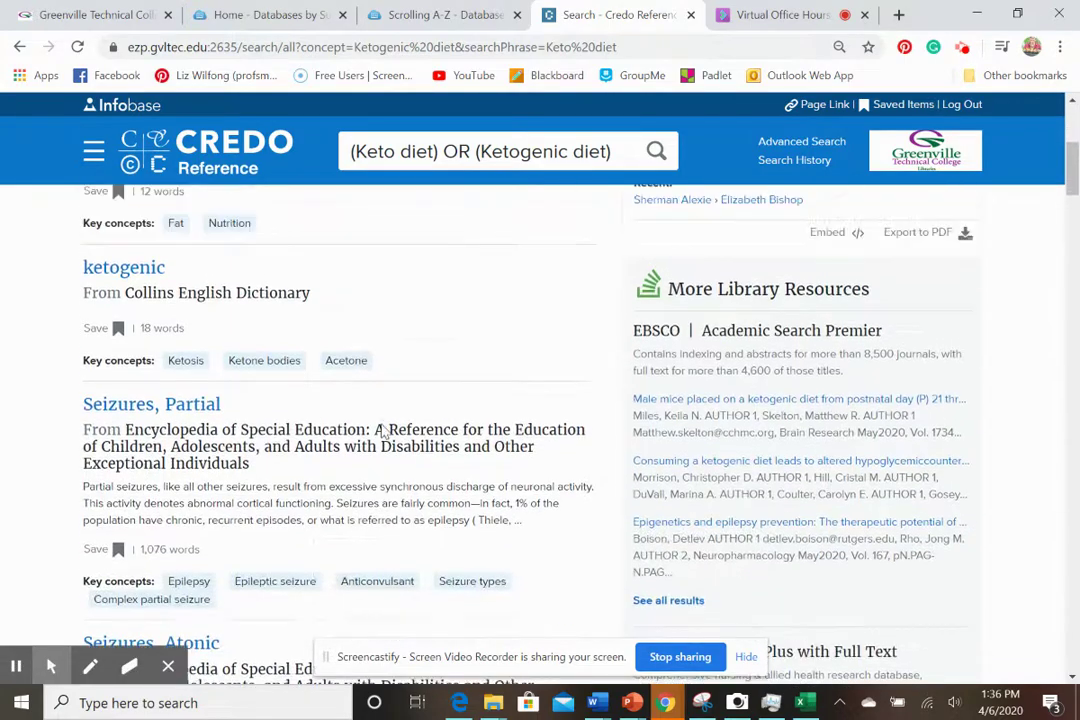
scroll(384, 428, "up", 4)
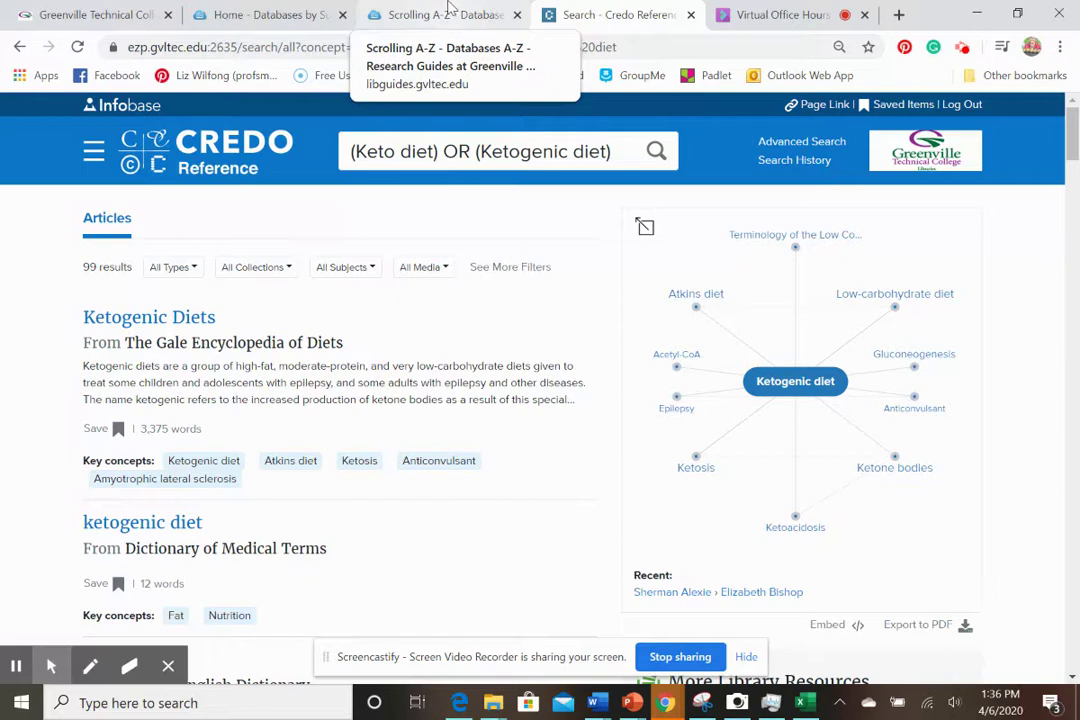
- Return to the A-Z database list, find Films on Demand and open it
left_click(449, 8)
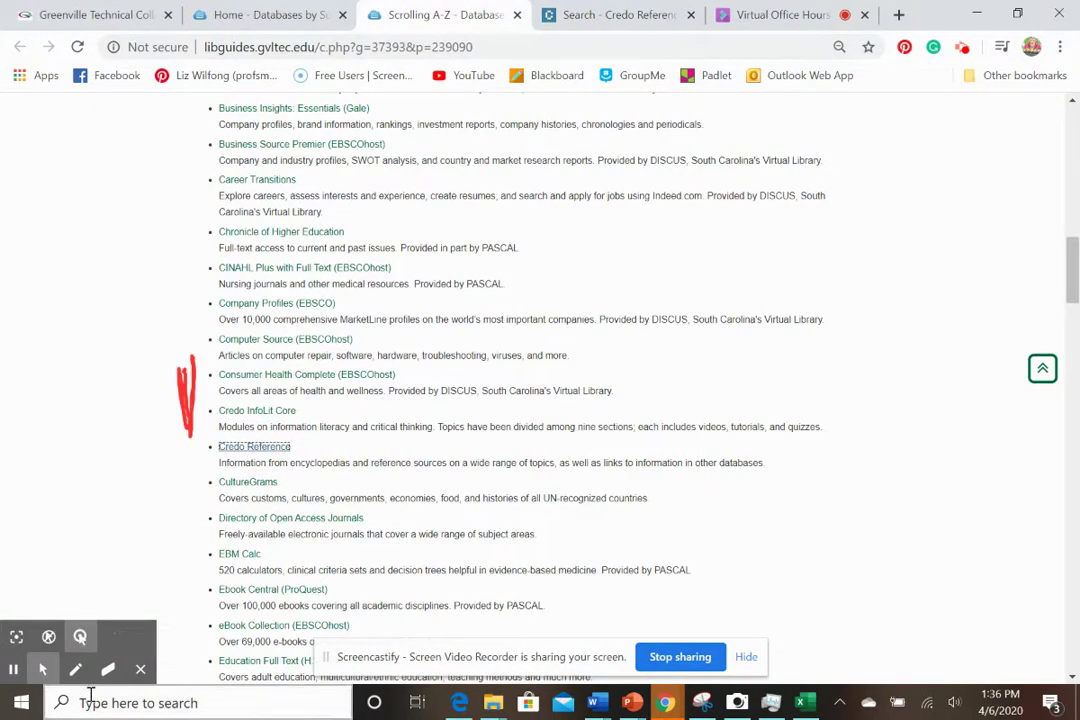
left_click(108, 669)
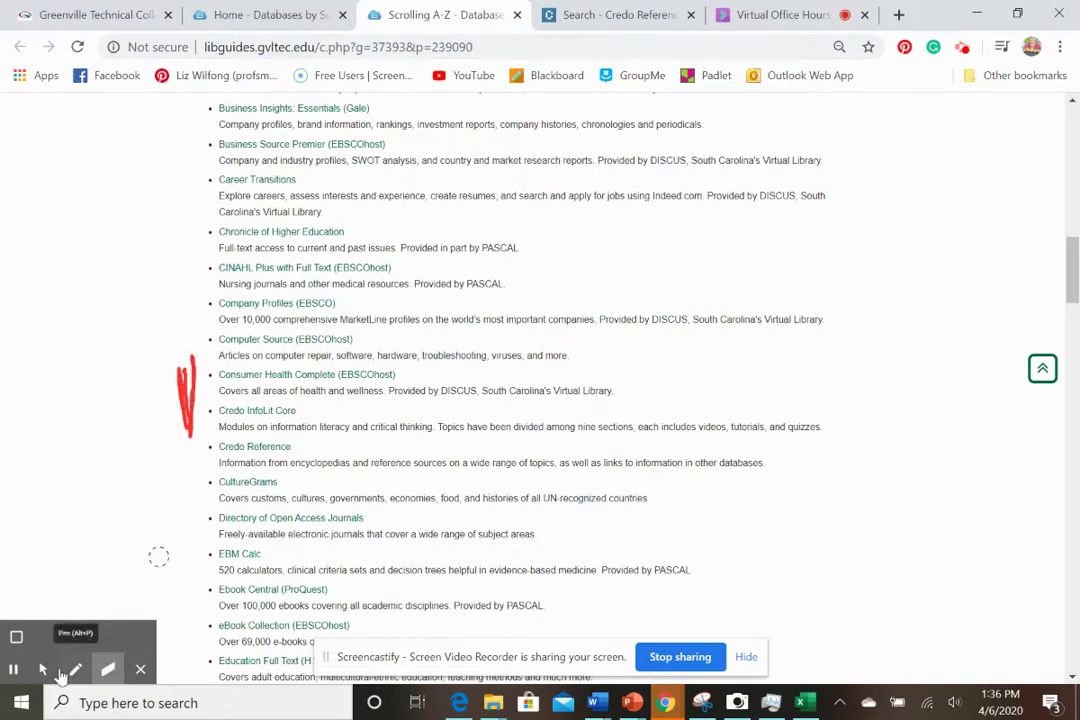
left_click(43, 669)
scroll(660, 516, "down", 1)
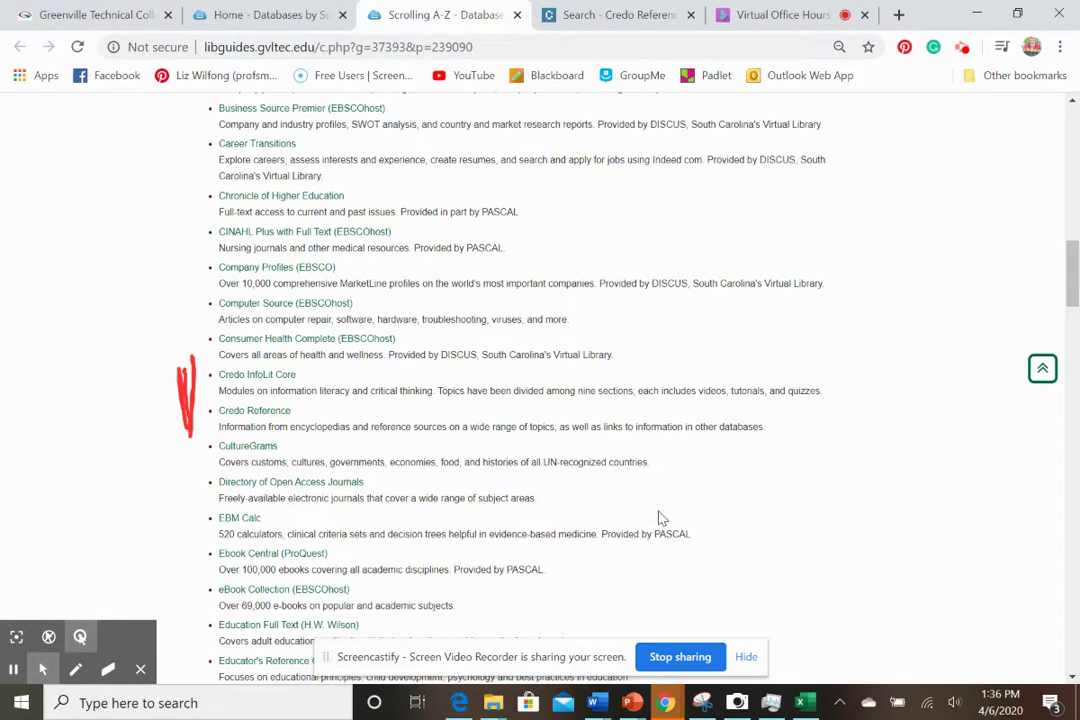
scroll(660, 516, "down", 3)
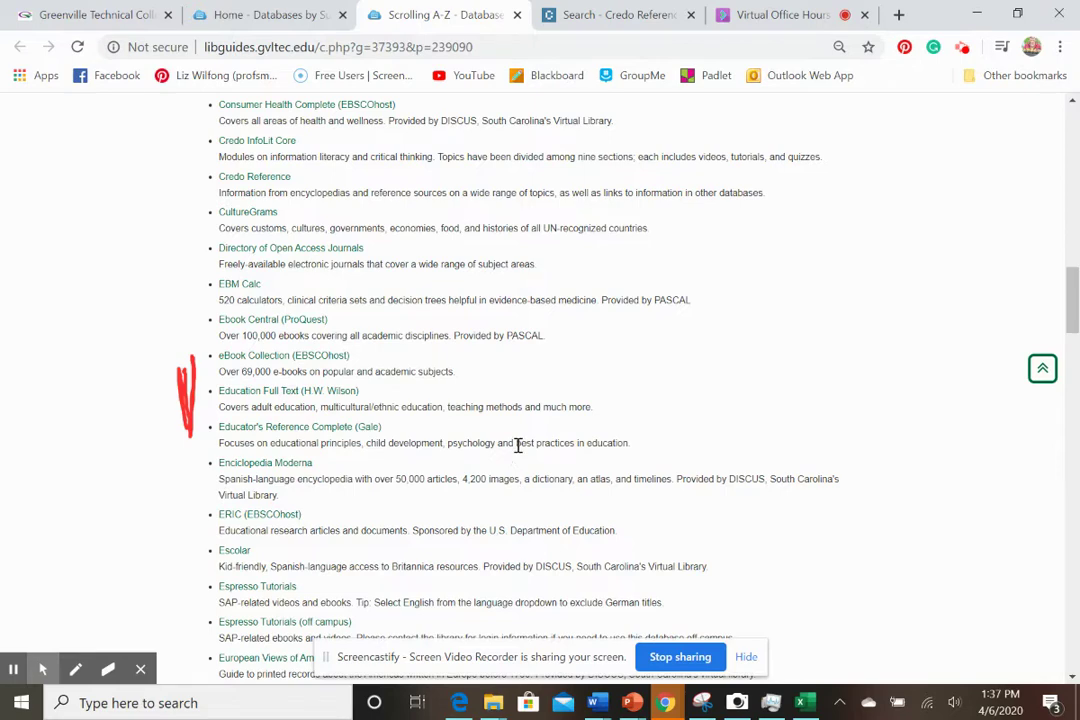
scroll(518, 445, "down", 2)
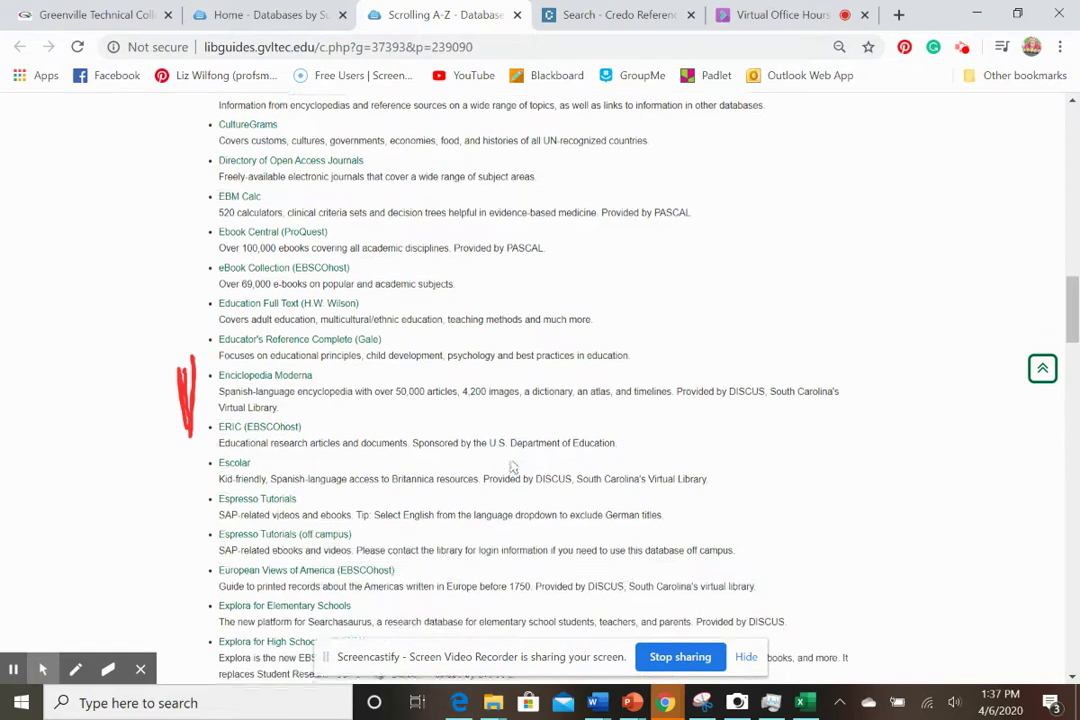
scroll(493, 475, "down", 5)
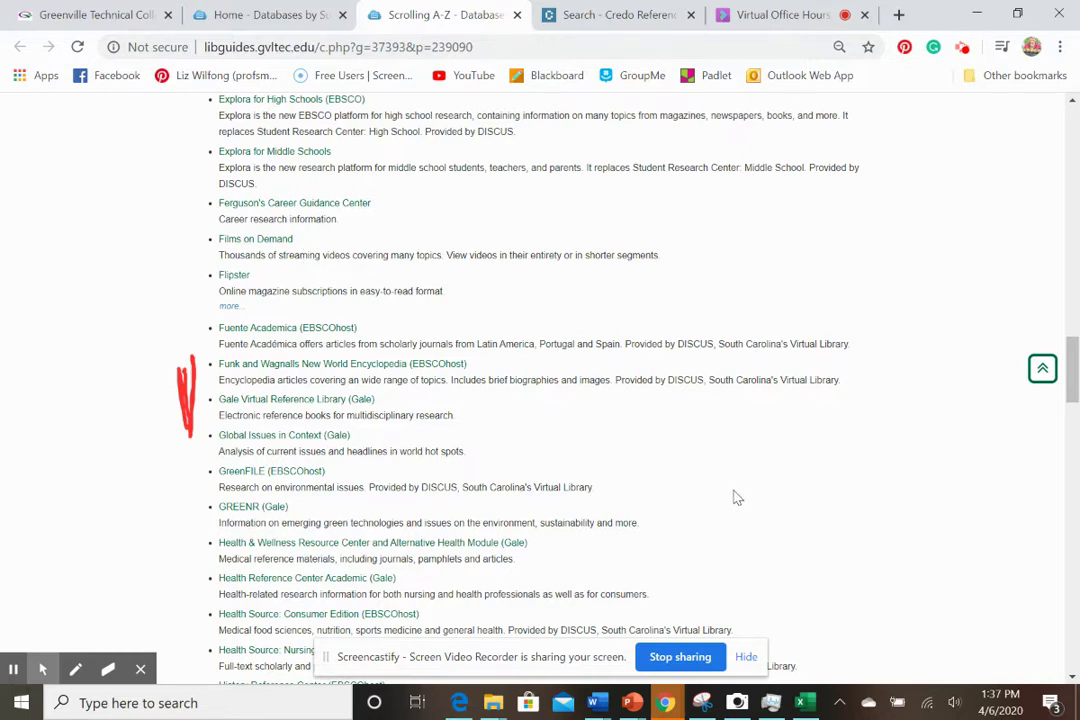
left_click(255, 242)
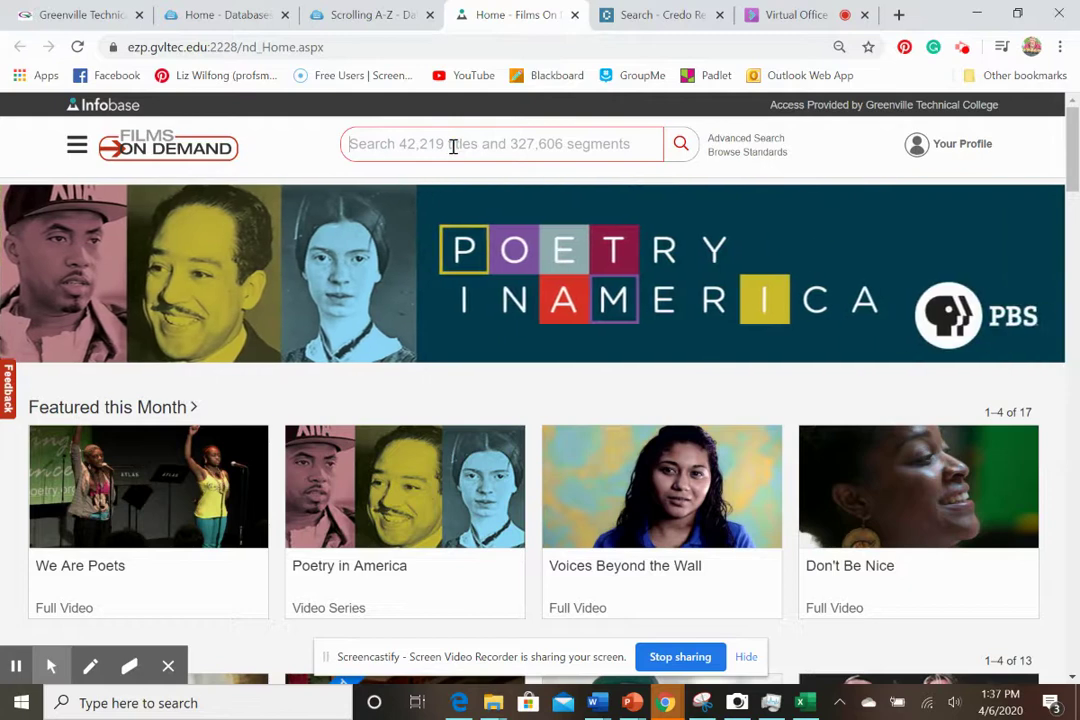
- Search Films on Demand for keto diet and open the full video Fat vs. Sugar
type("keto diet")
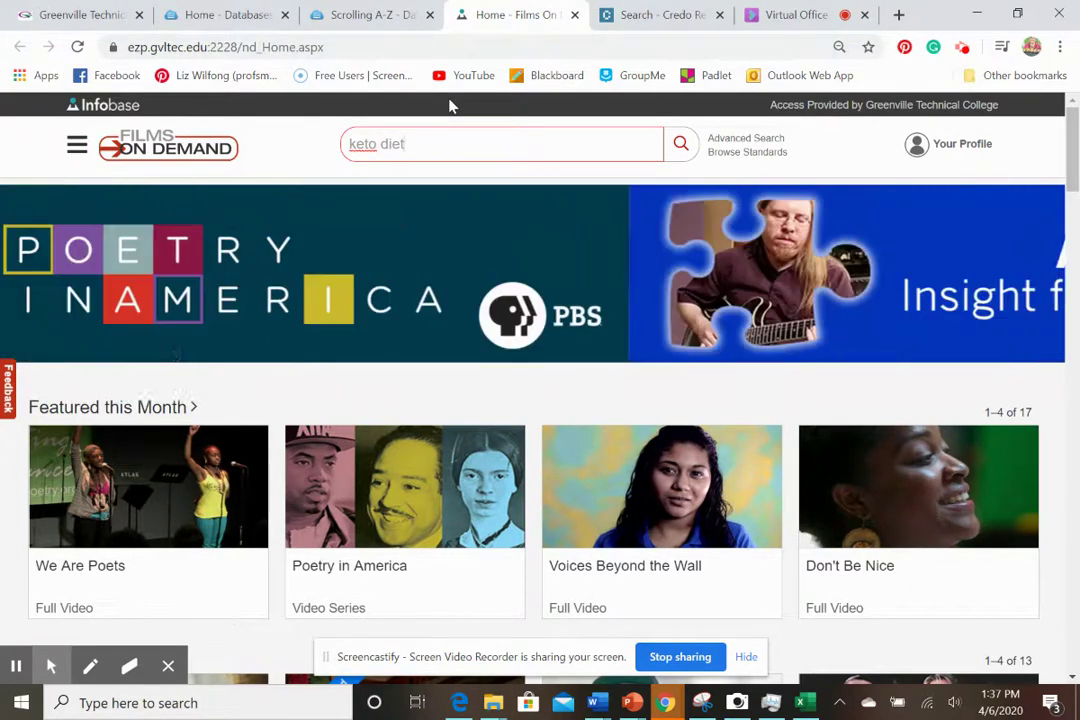
key("Return")
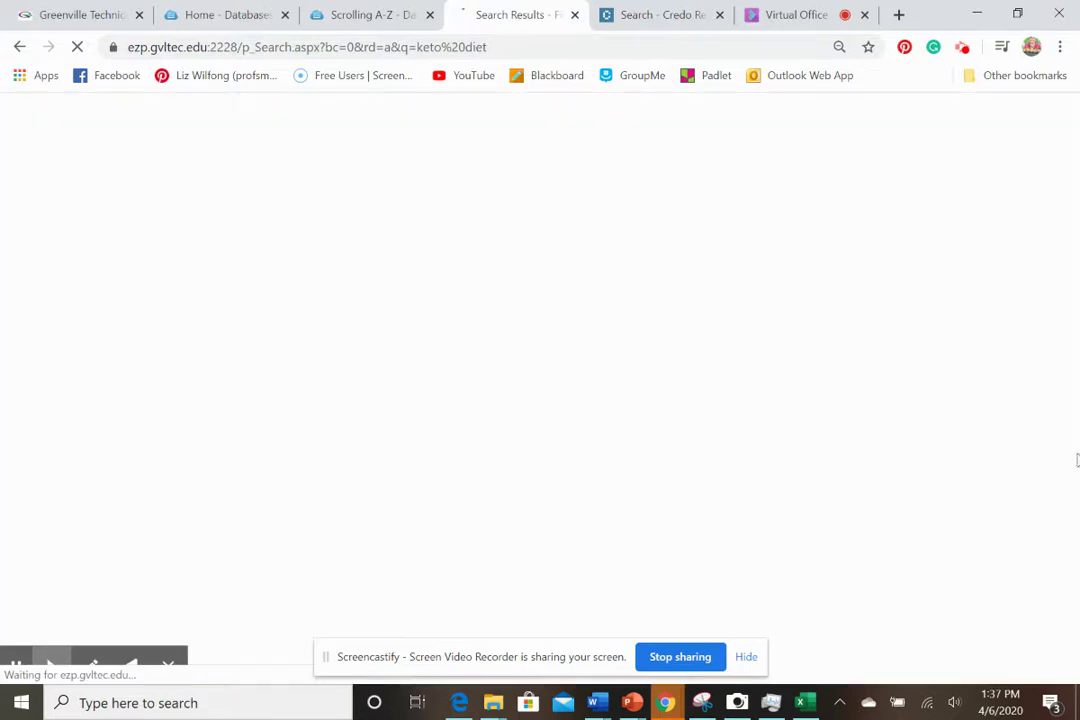
scroll(920, 280, "down", 3)
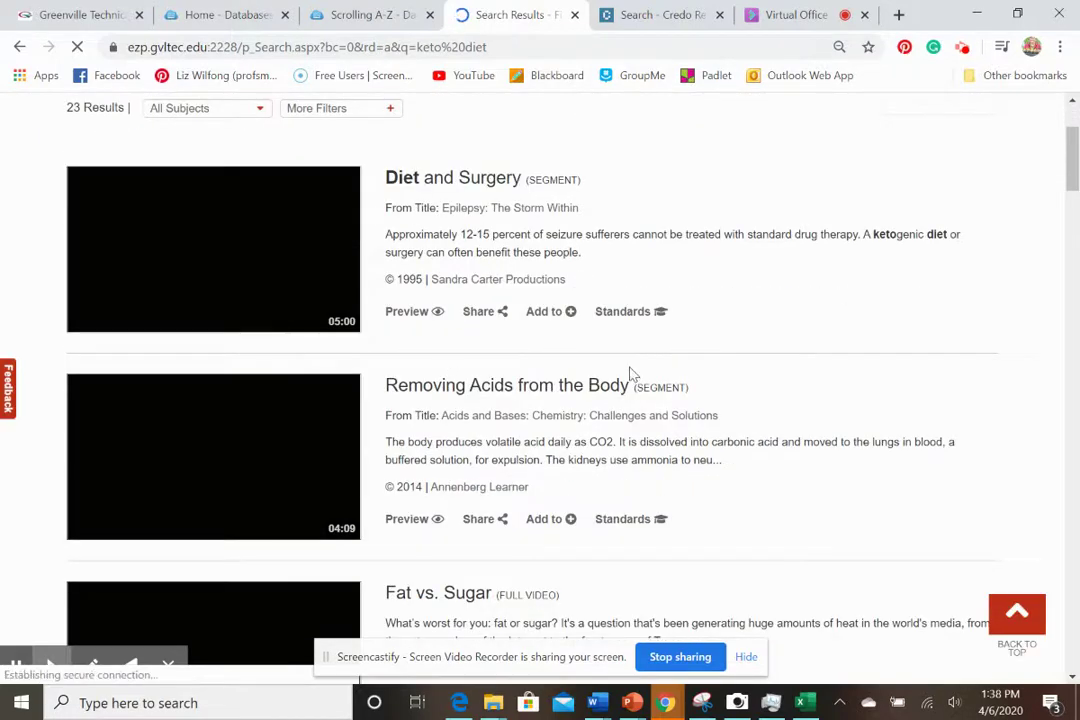
scroll(630, 374, "down", 3)
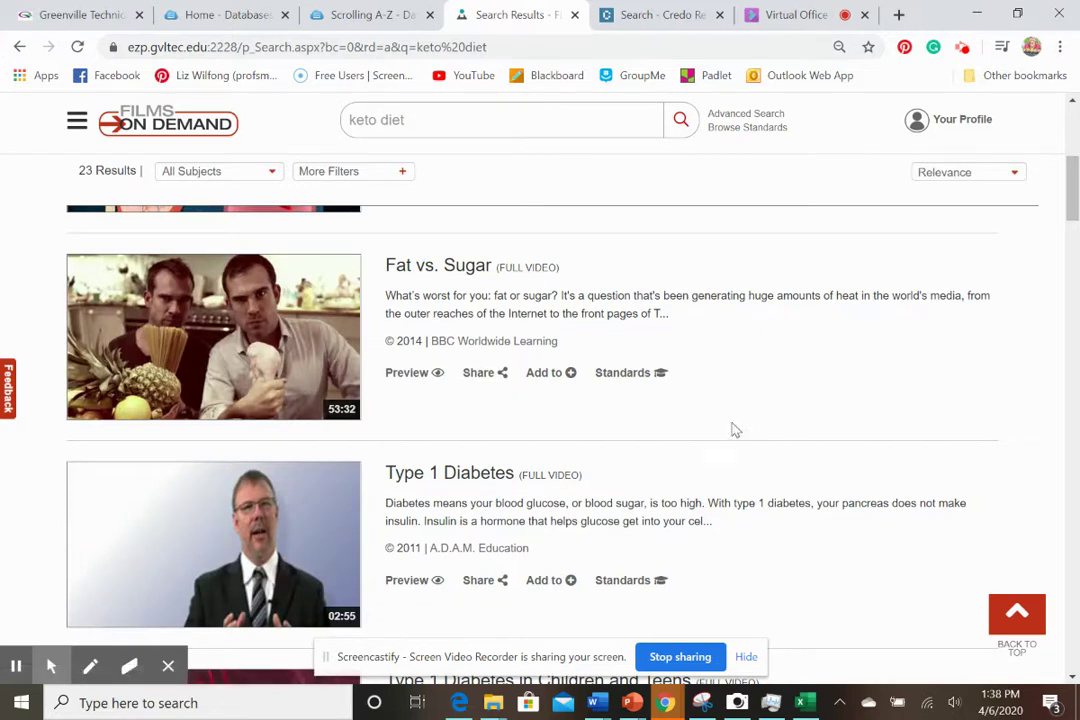
left_click(445, 269)
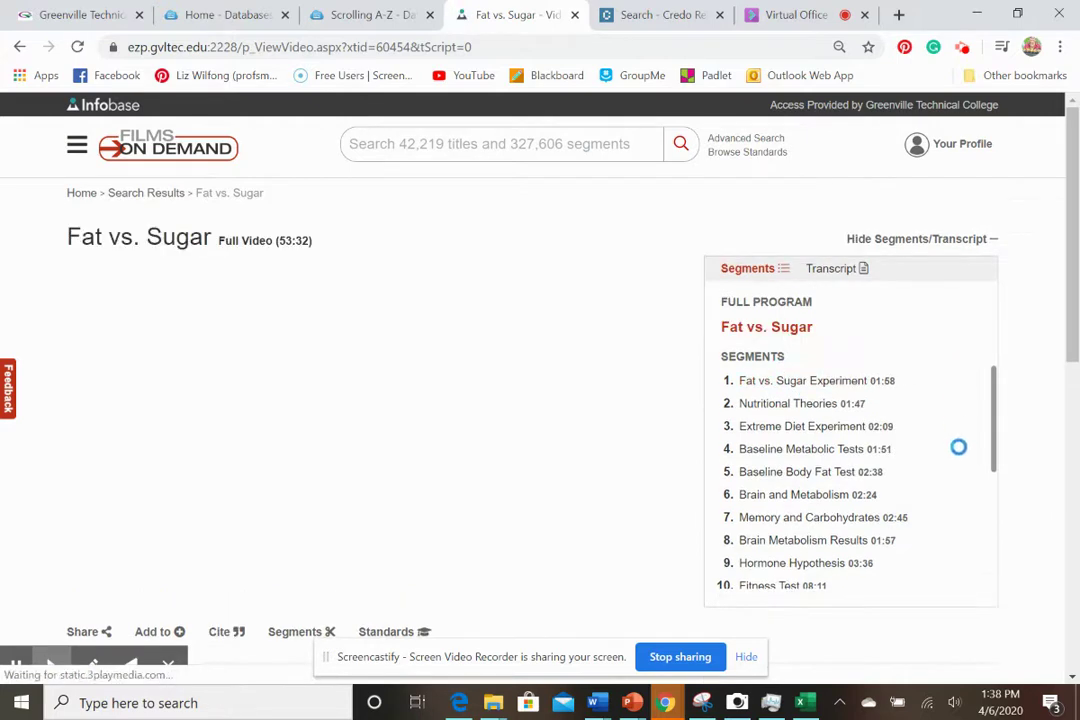
- Look through the segment list of the Fat vs. Sugar video
left_click(993, 445)
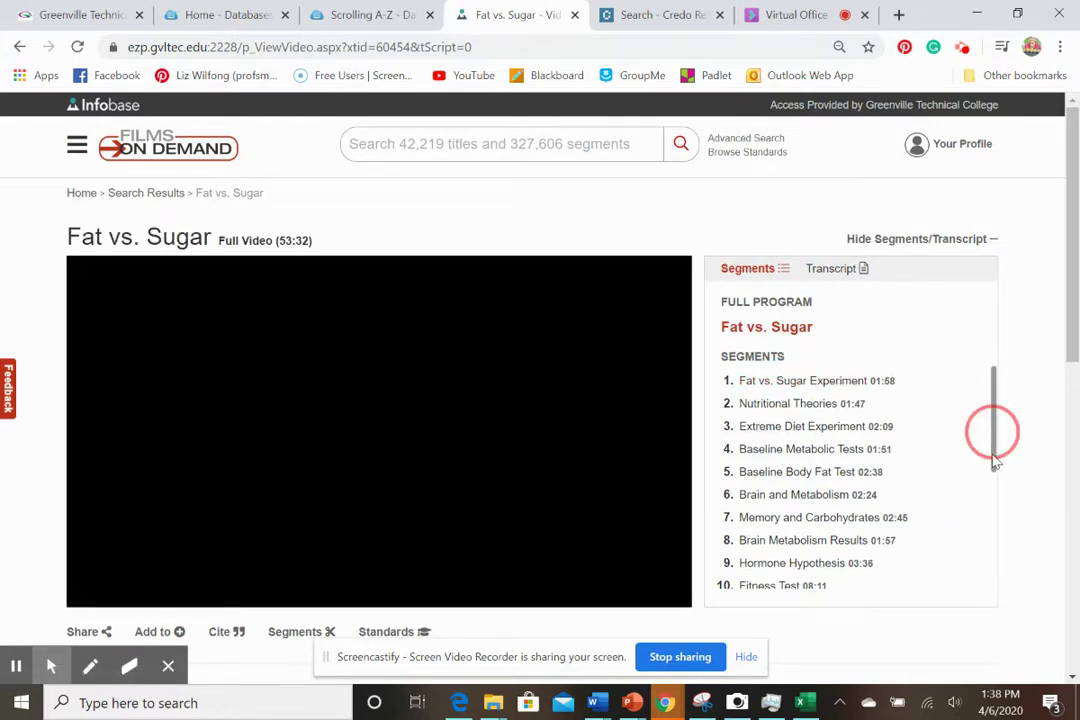
scroll(978, 477, "down", 1)
left_click(730, 482)
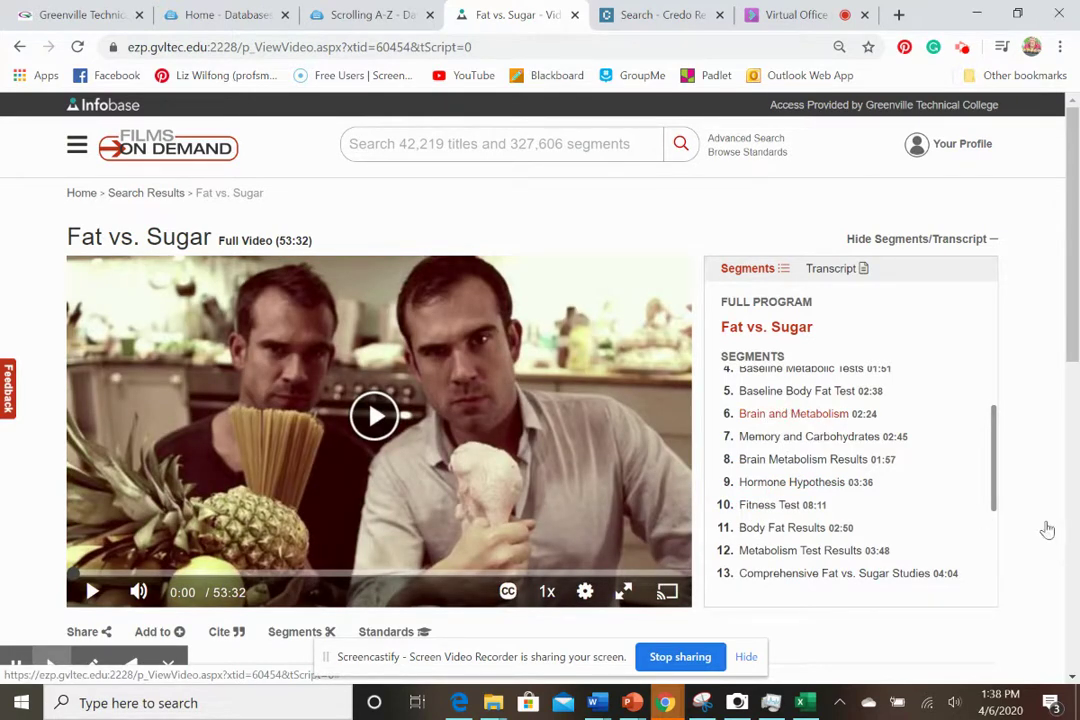
- Play the Brain and Metabolism segment briefly, pause it and close the Films on Demand page
left_click(813, 436)
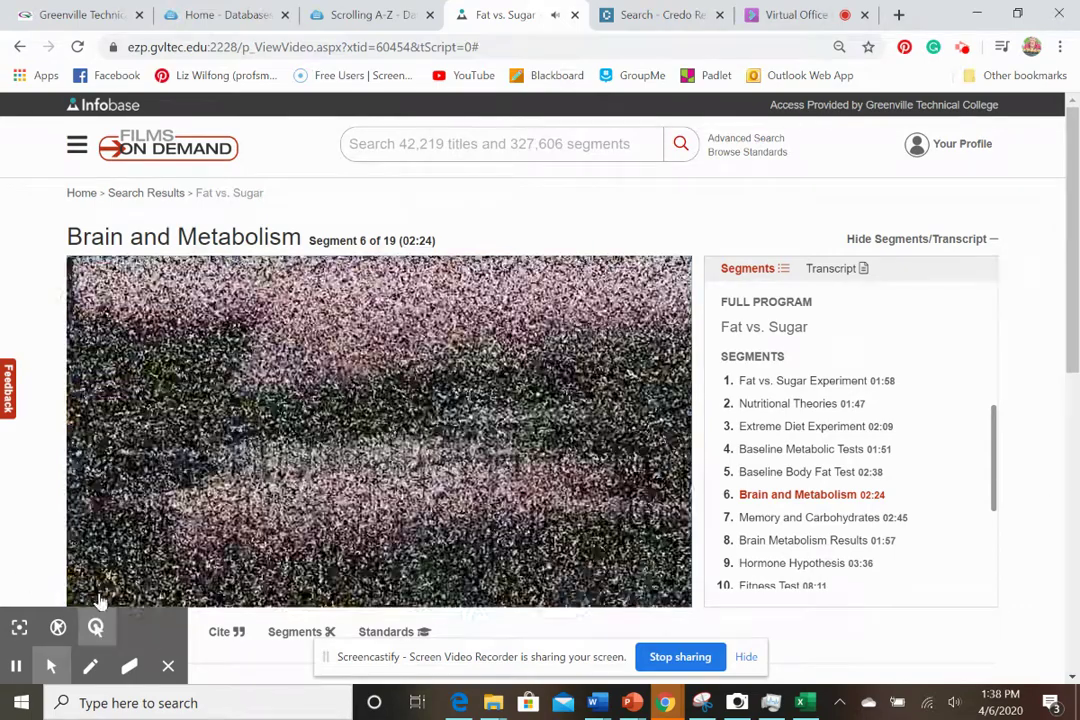
left_click(92, 591)
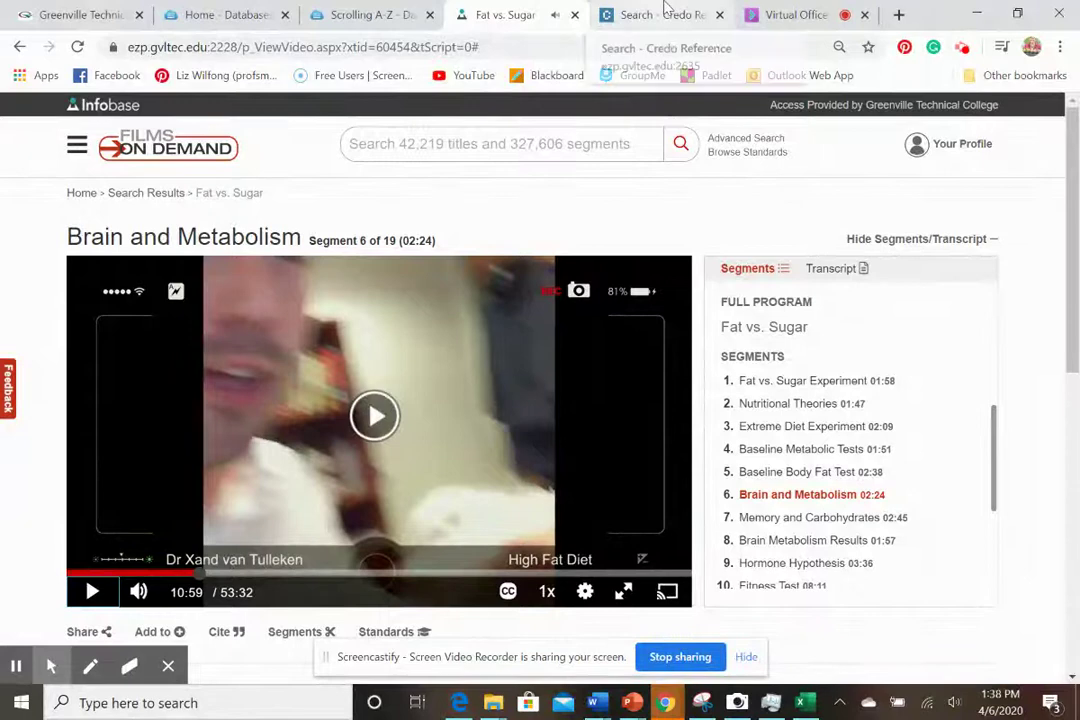
left_click(576, 16)
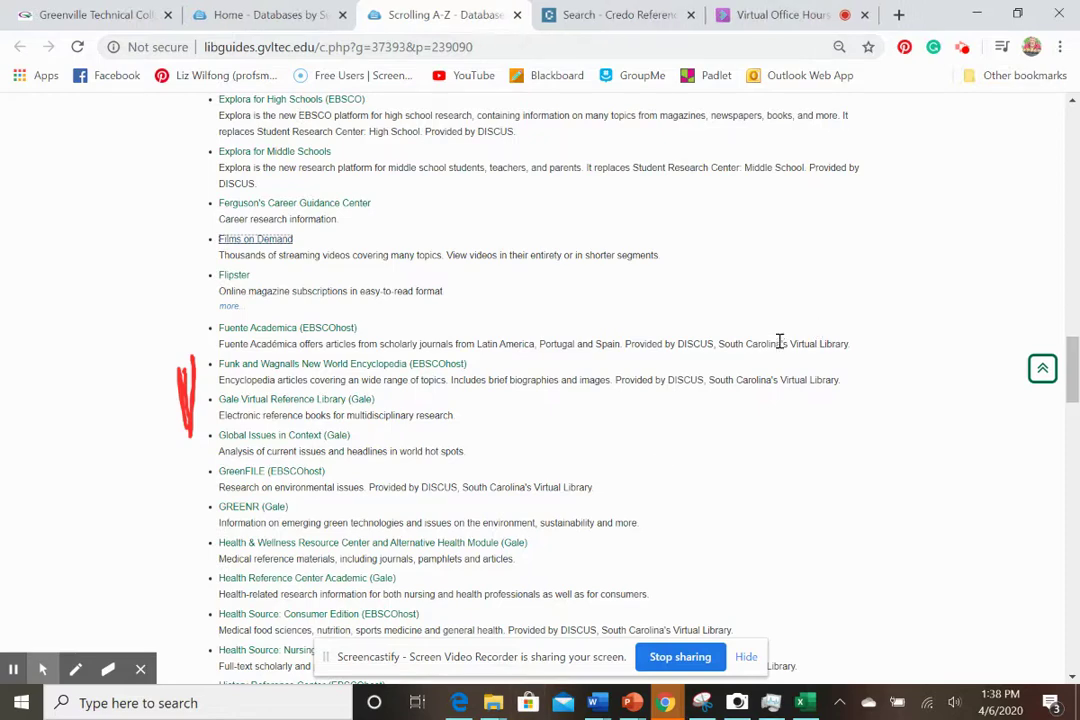
- Look through the A-Z database list from the health databases down to the science databases, reading their descriptions
scroll(540, 310, "down", 3)
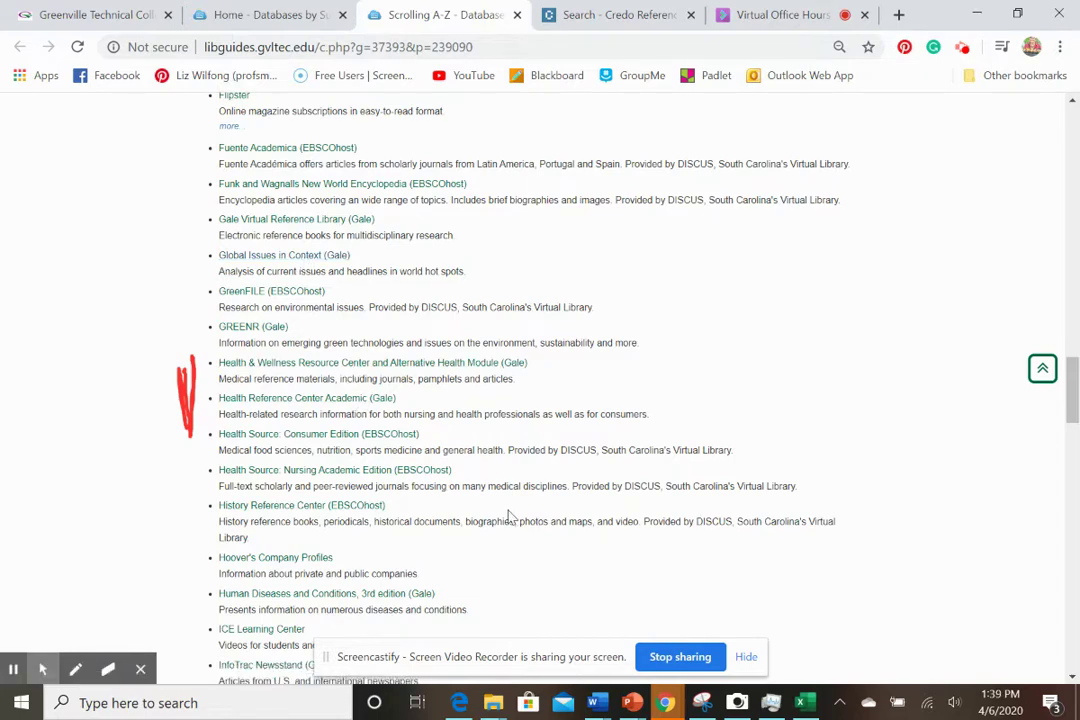
scroll(477, 485, "down", 2)
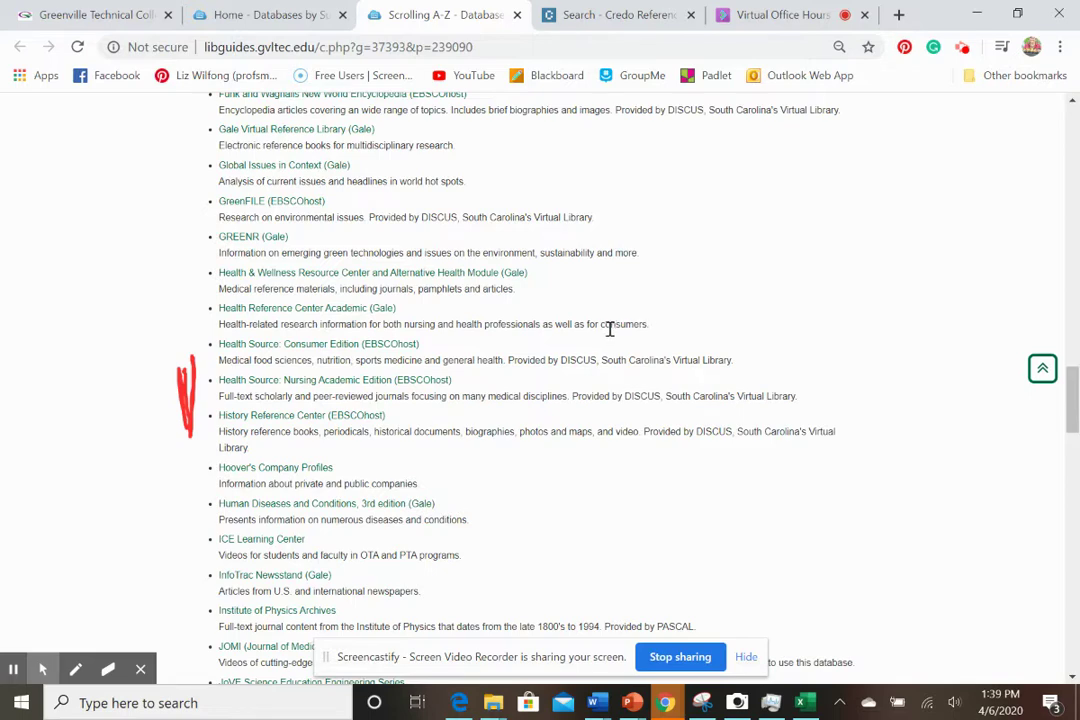
scroll(660, 425, "up", 2)
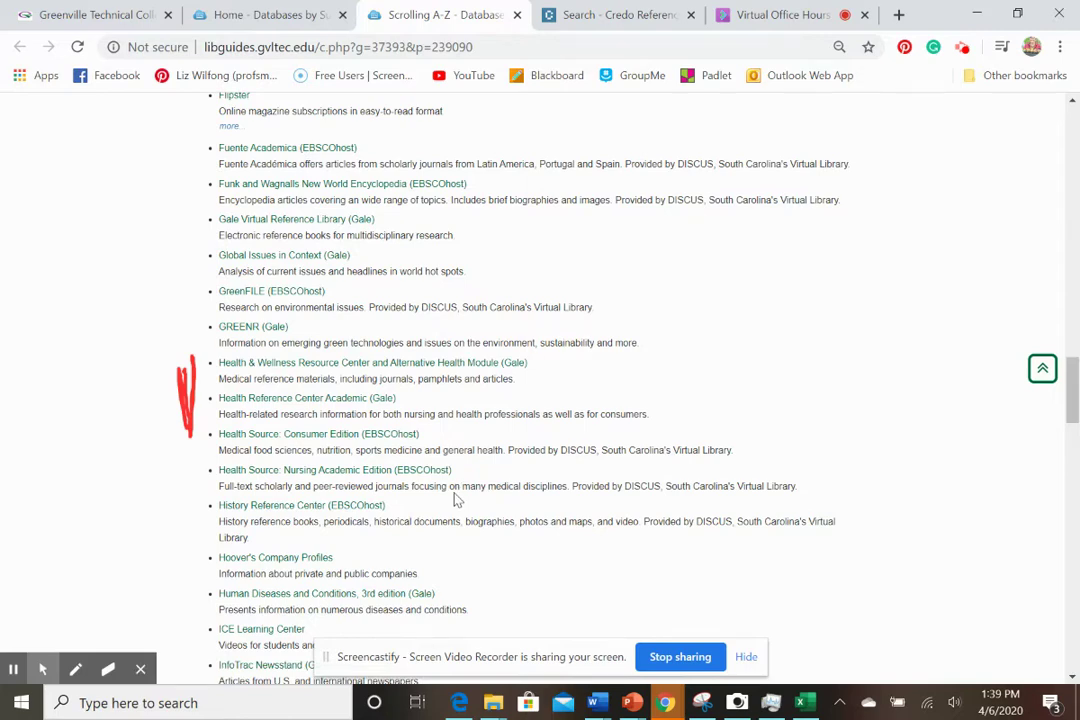
scroll(455, 500, "down", 3)
scroll(450, 500, "down", 2)
scroll(446, 505, "up", 2)
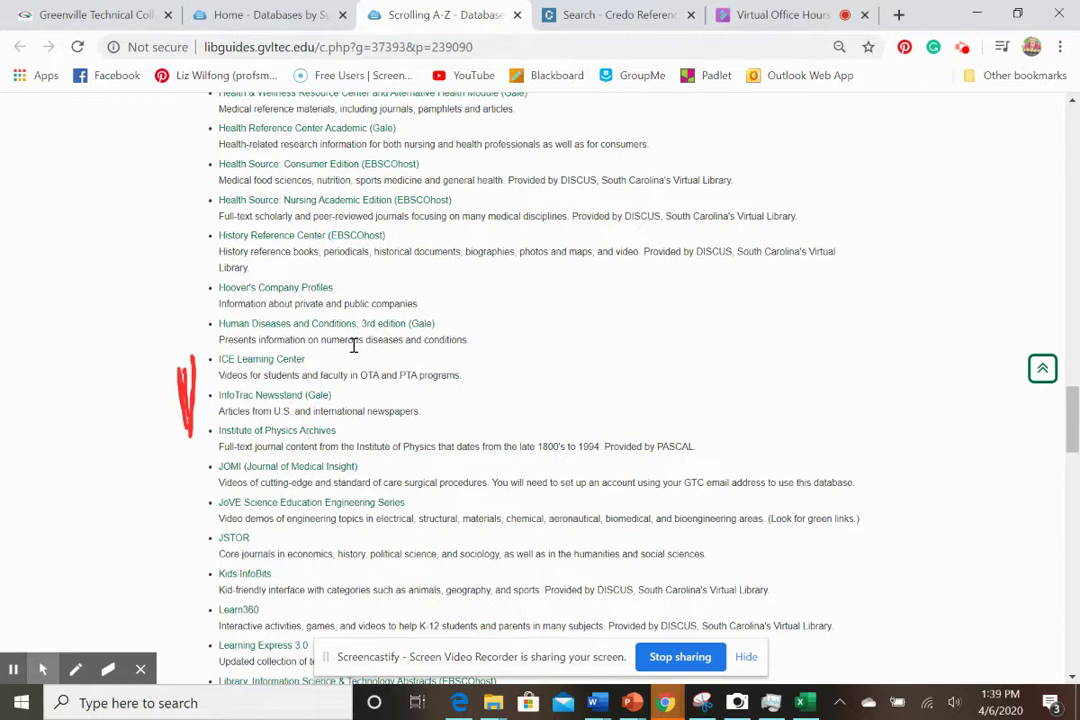
scroll(347, 377, "down", 1)
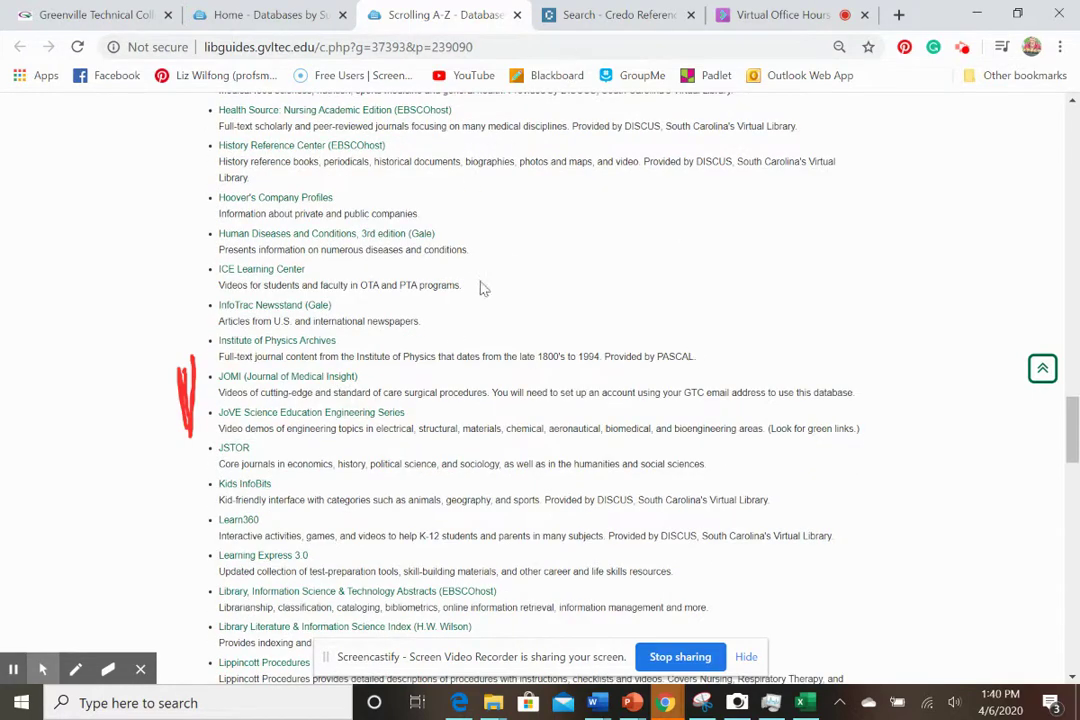
scroll(531, 461, "down", 1)
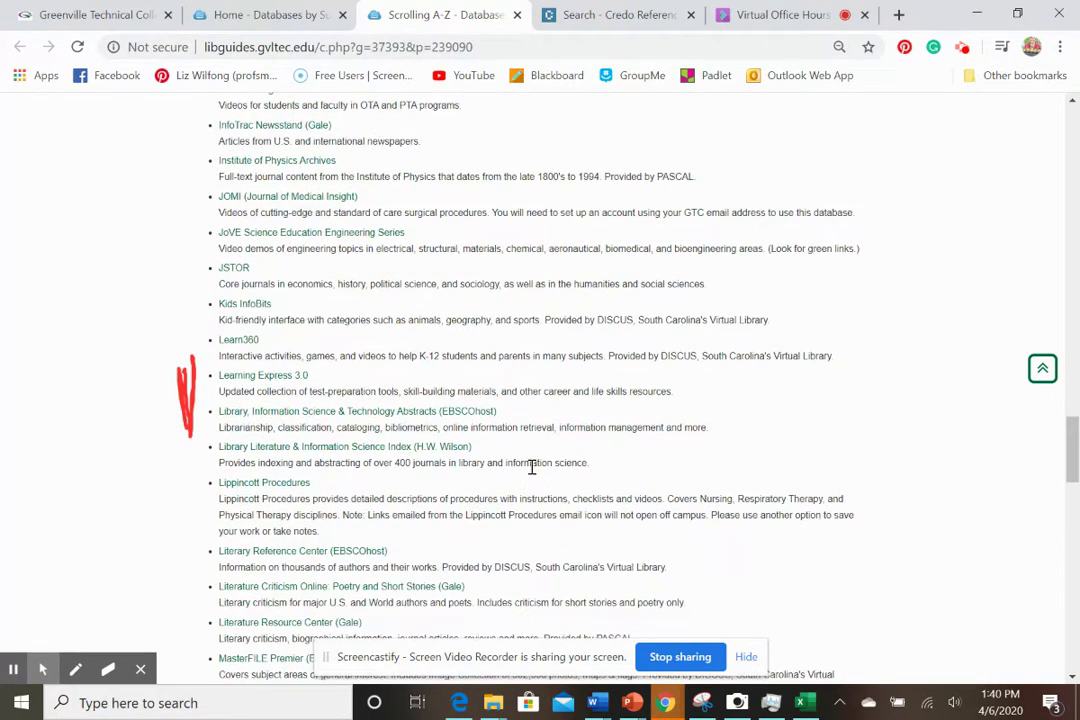
scroll(532, 470, "down", 3)
scroll(532, 474, "down", 4)
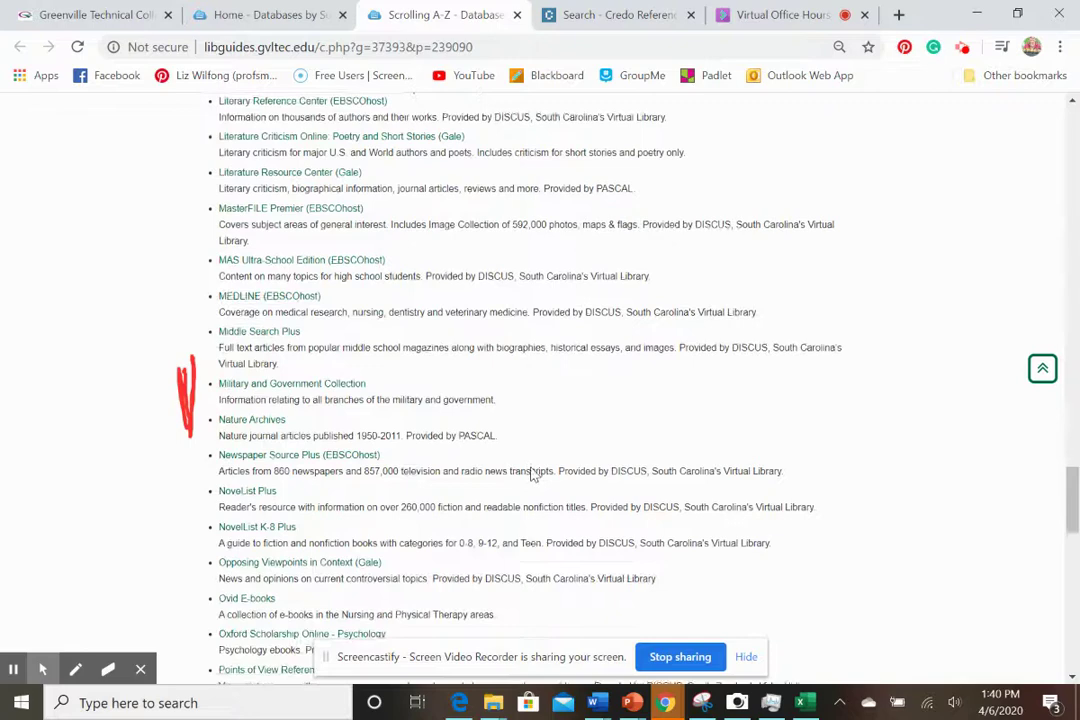
scroll(532, 474, "down", 4)
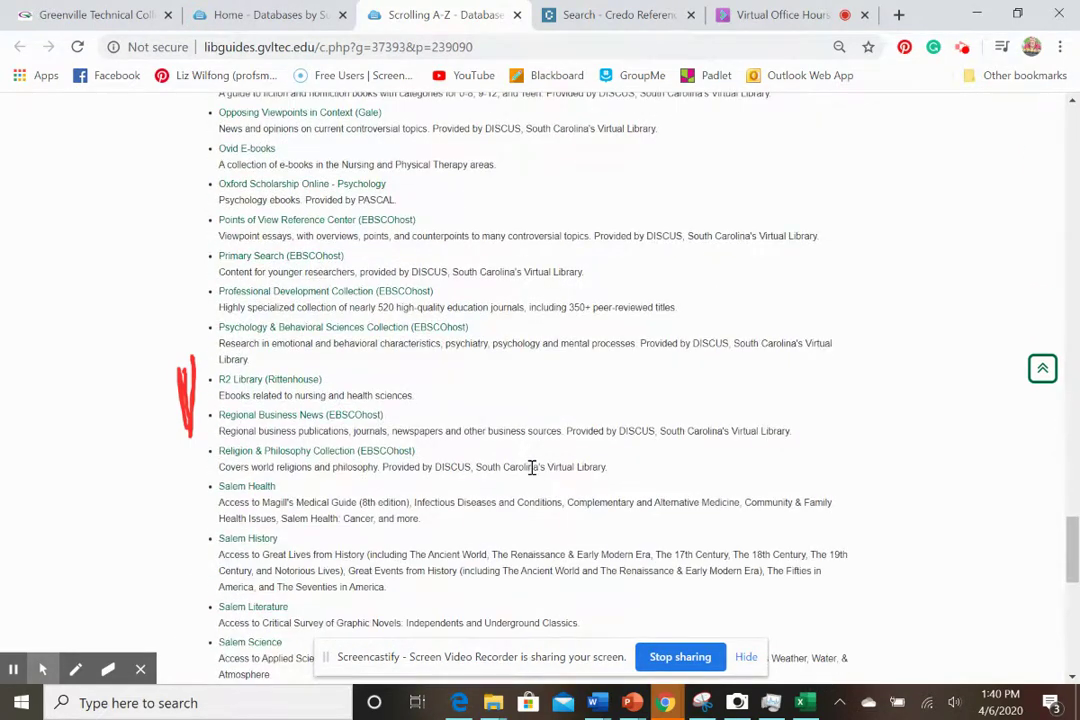
scroll(532, 467, "down", 3)
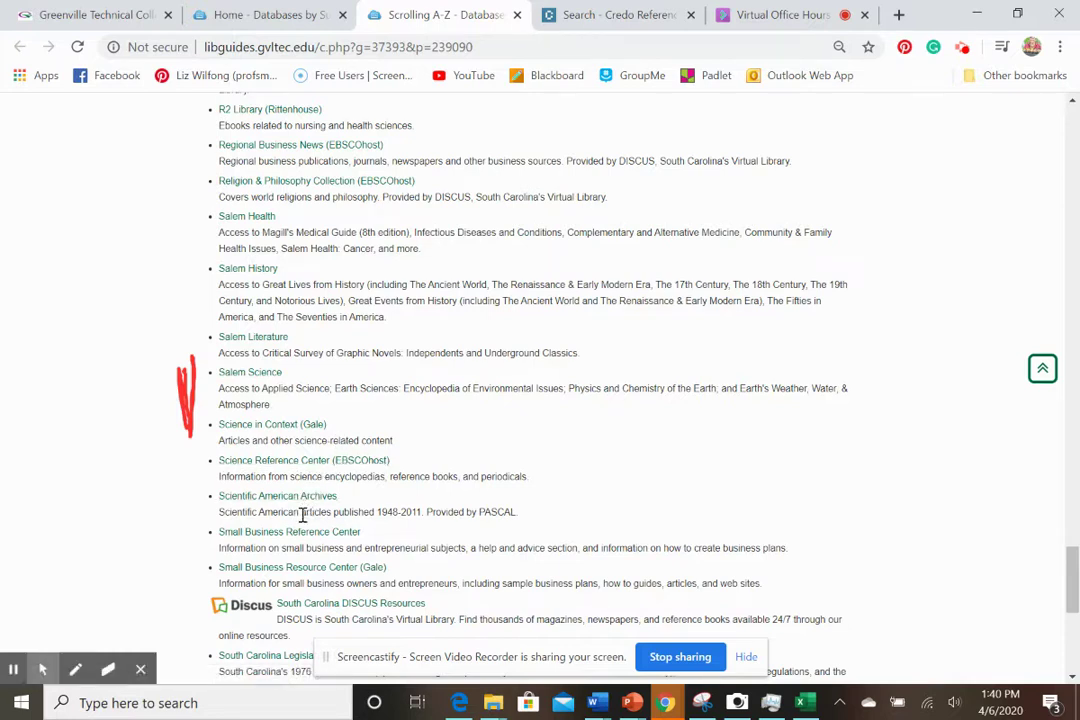
- Open the Science in Context (Gale) database and search it for keto diet
left_click(253, 430)
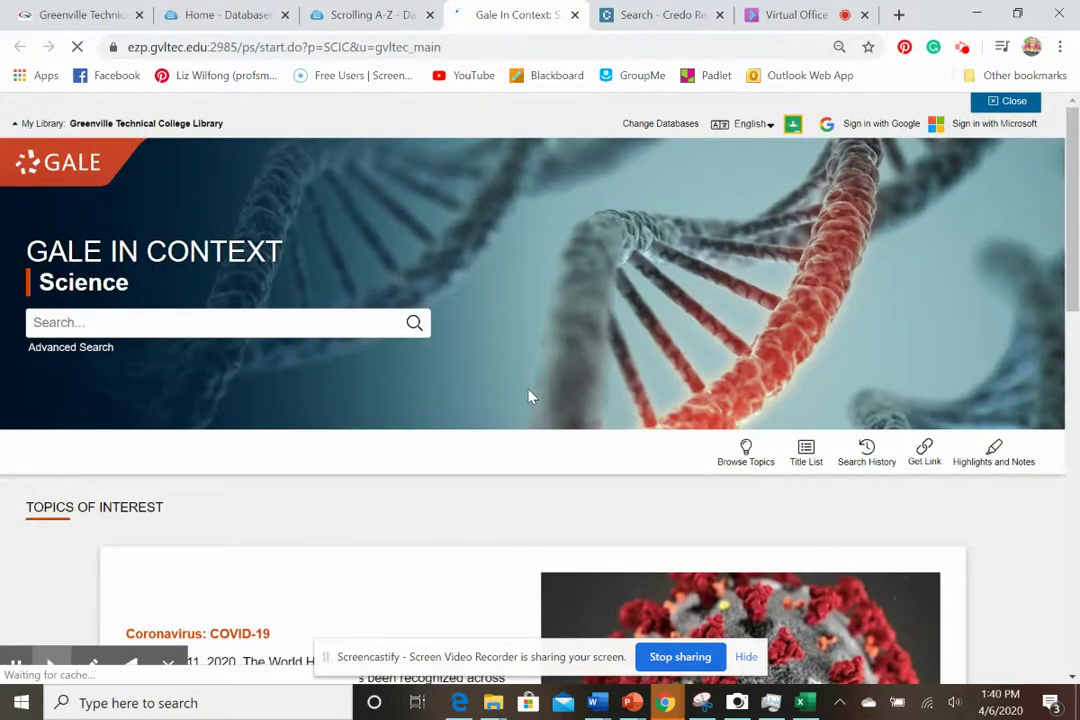
left_click(188, 319)
type("keto diet")
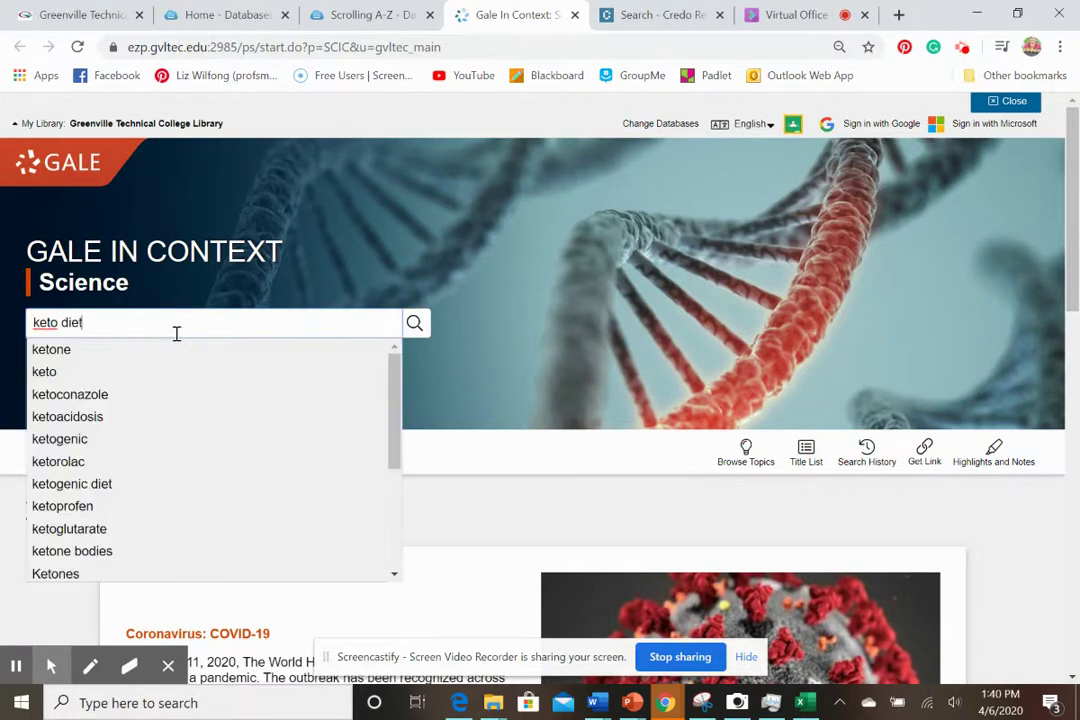
key("Return")
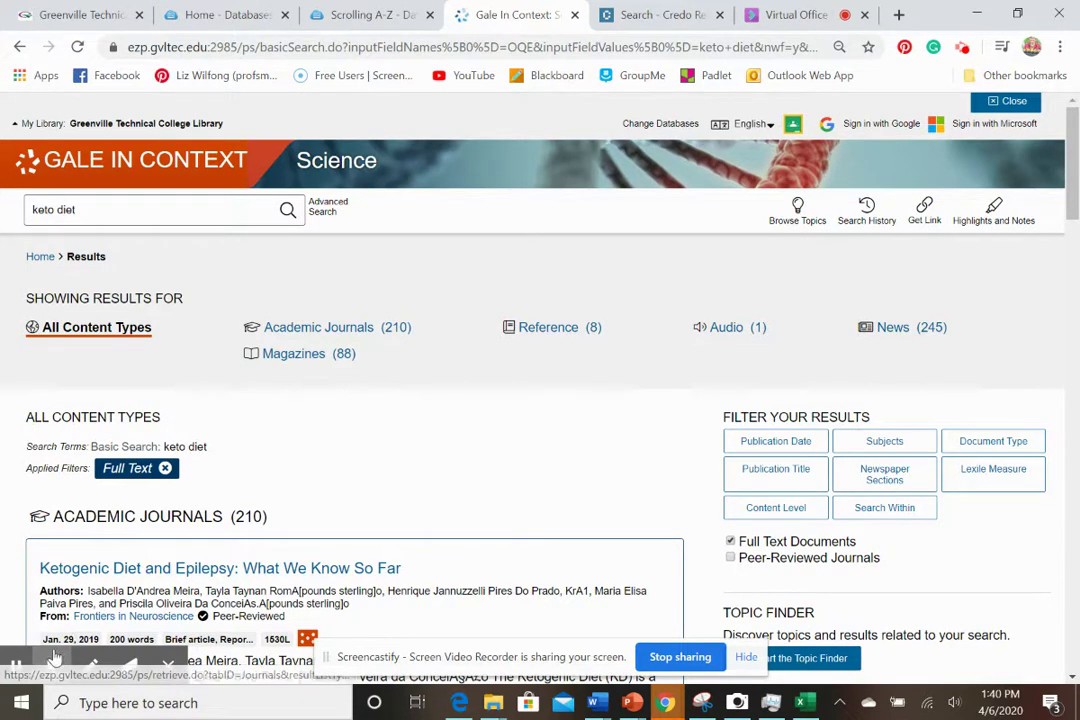
- Skim the keto diet results, and narrow the search to keto diet and weight loss
mouse_move(51, 662)
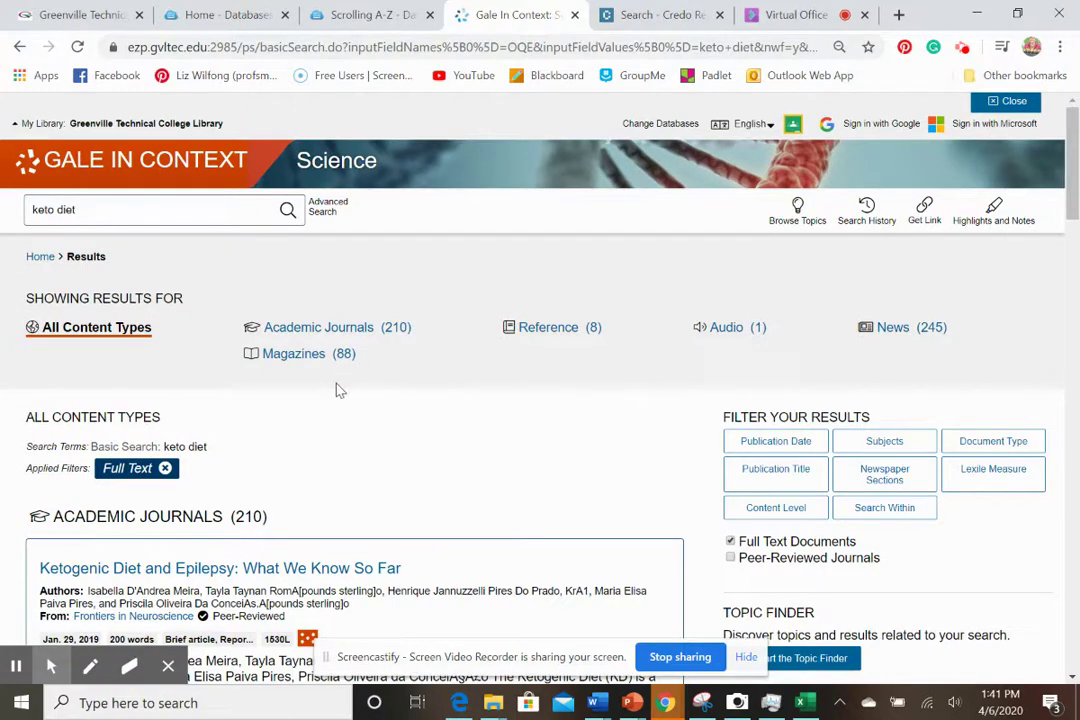
scroll(334, 404, "down", 5)
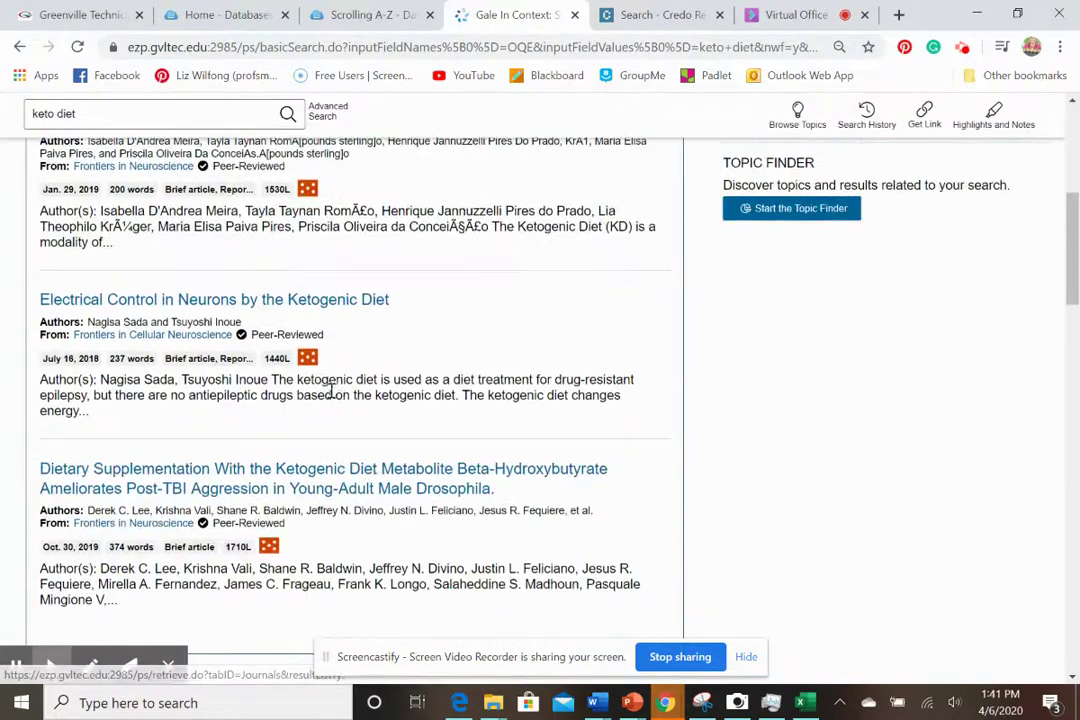
scroll(350, 450, "up", 5)
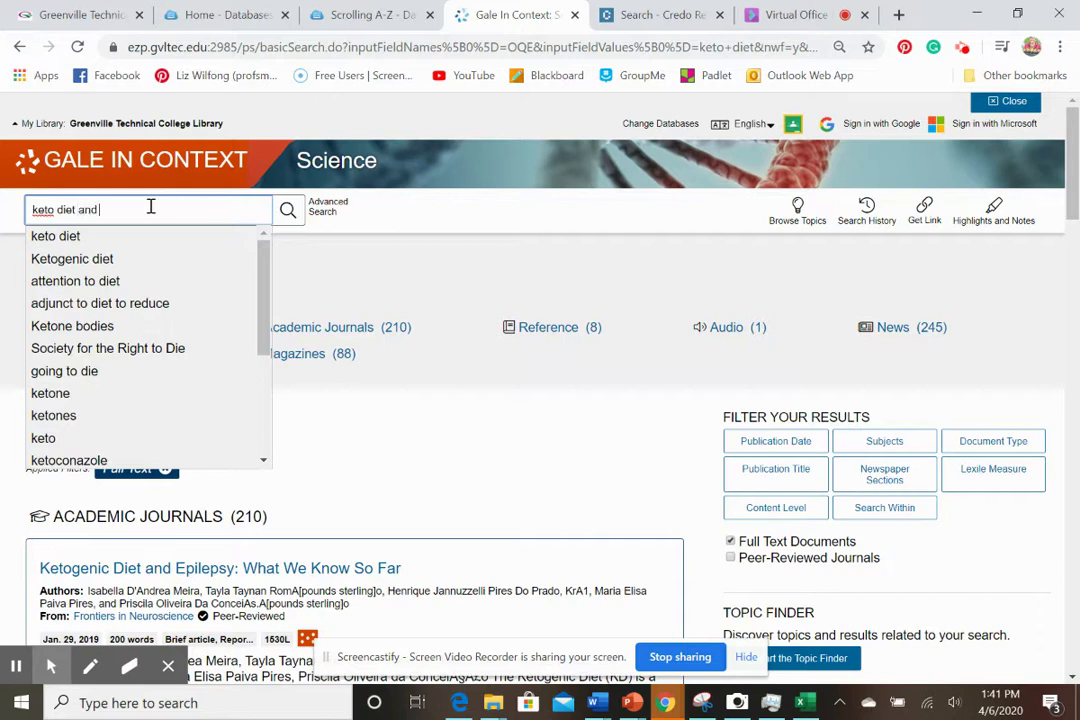
type("eight los")
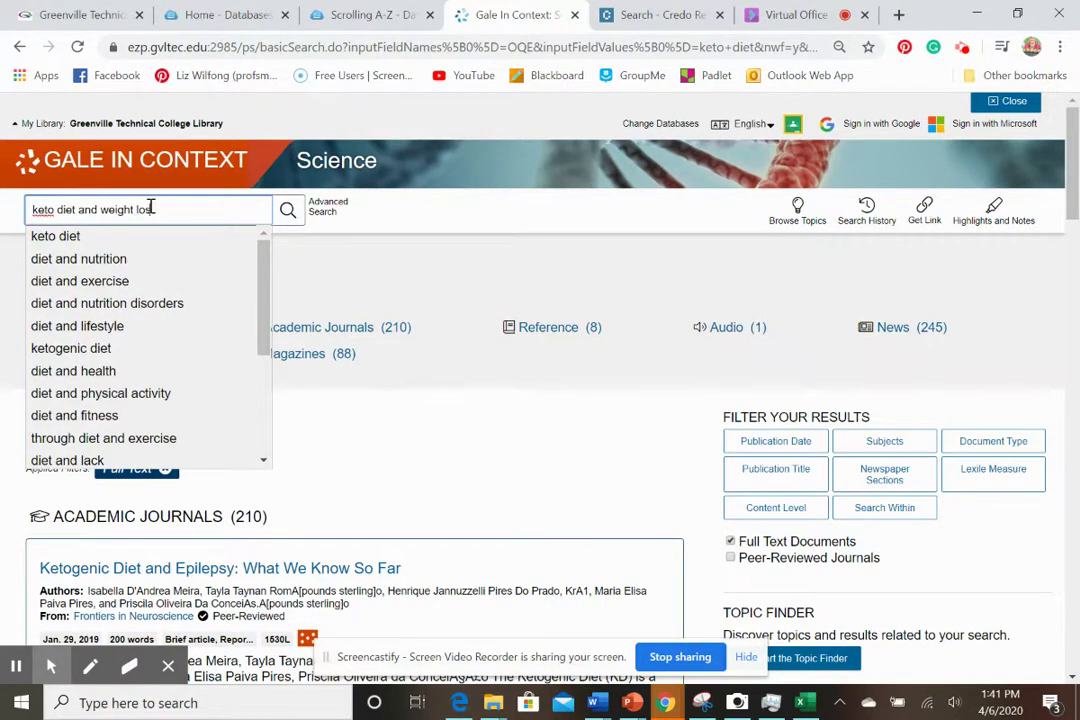
type("s")
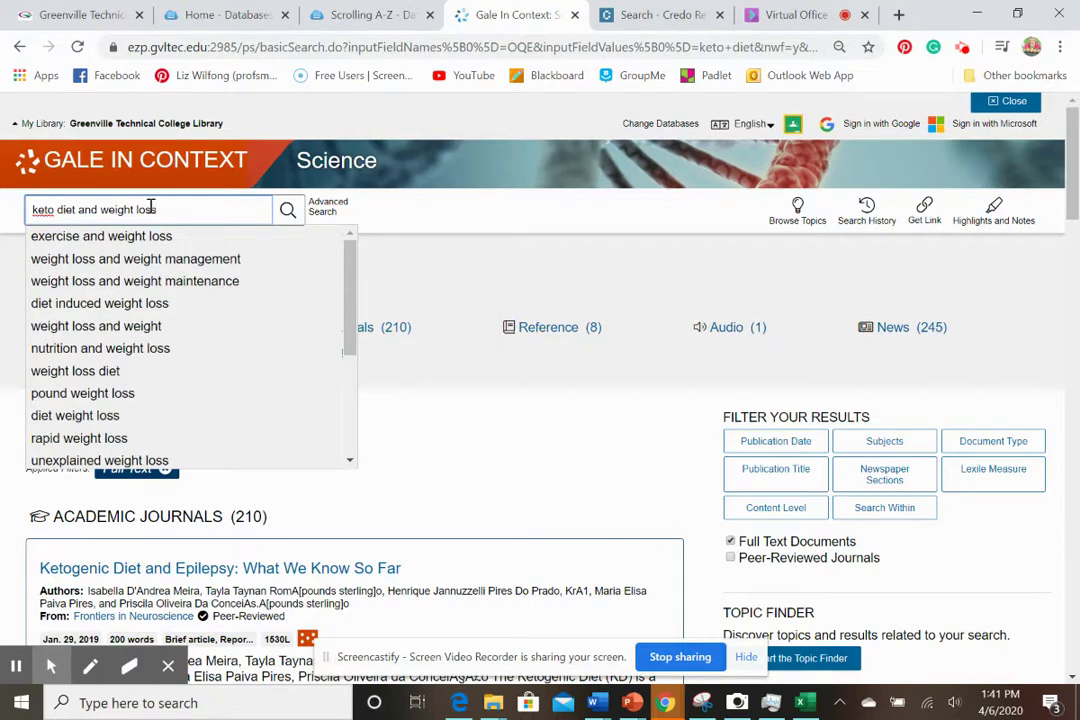
key("Return")
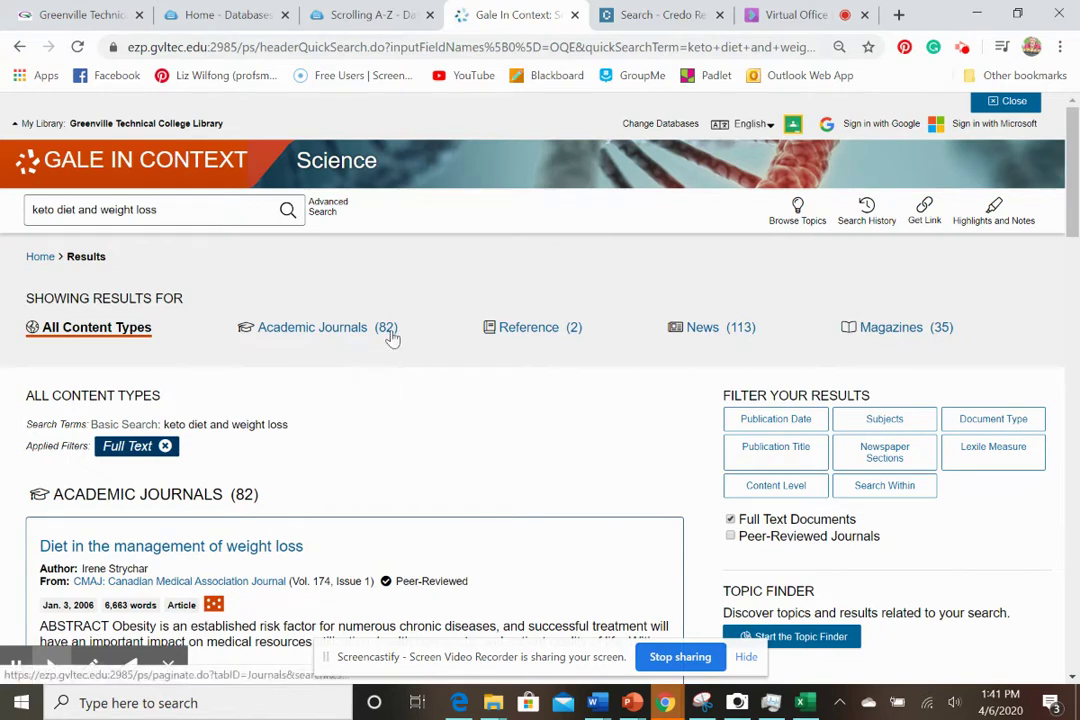
- Review the academic journal, reference and news results for keto diet and weight loss
scroll(470, 411, "down", 1)
scroll(468, 410, "down", 1)
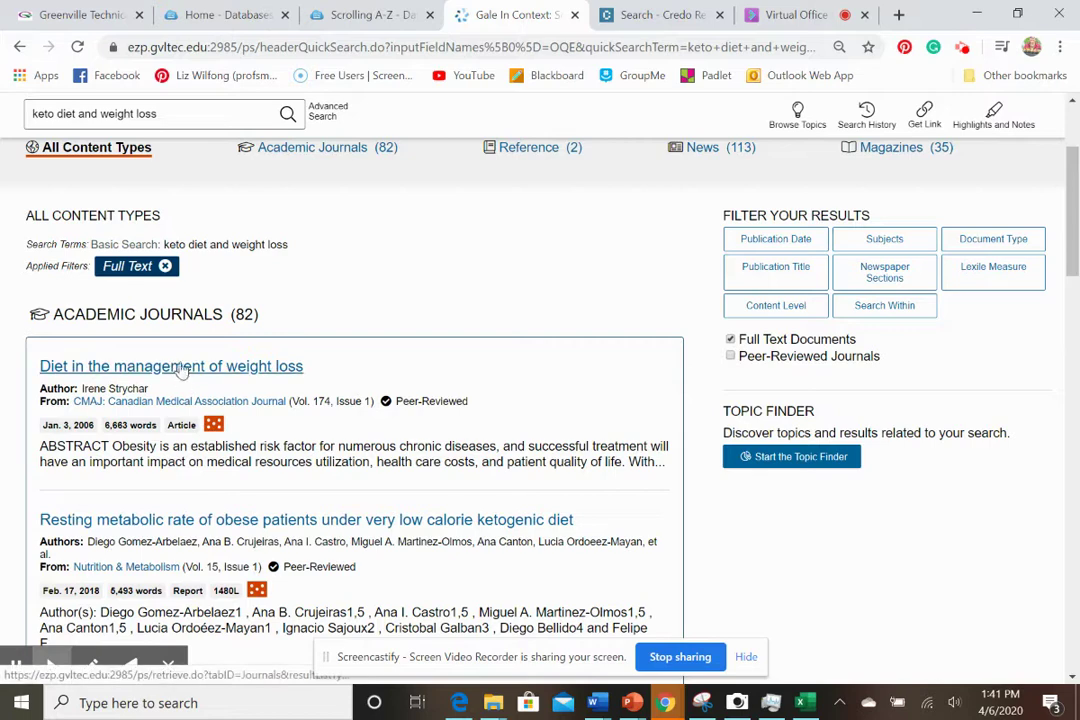
scroll(526, 370, "down", 3)
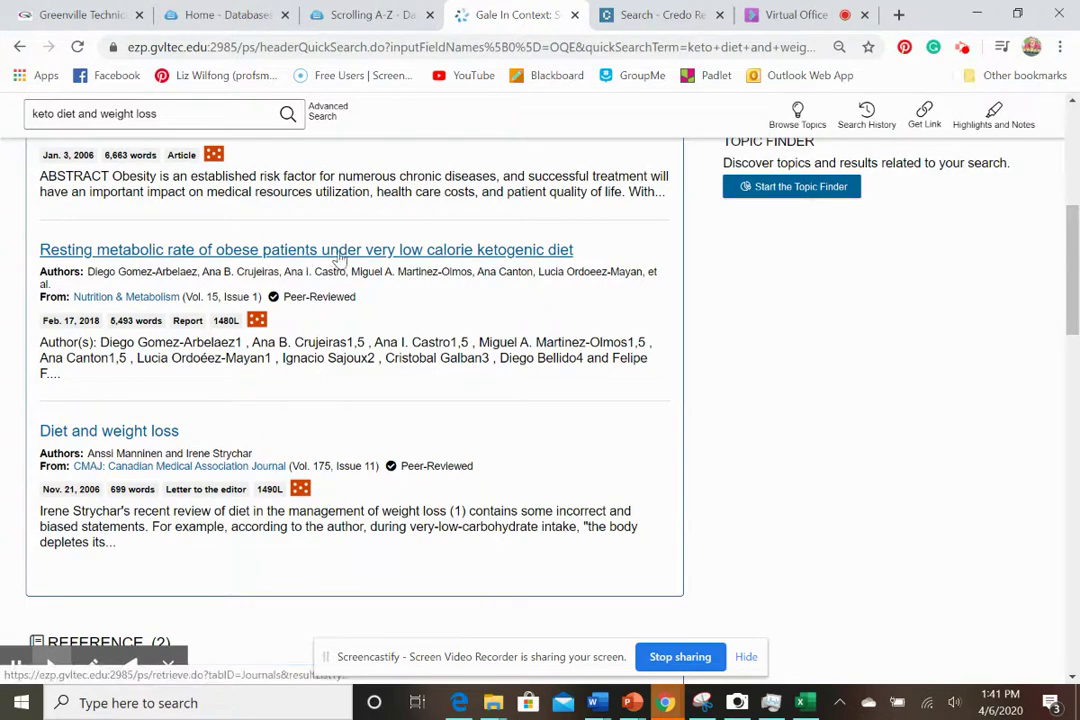
scroll(537, 430, "down", 2)
scroll(537, 428, "down", 3)
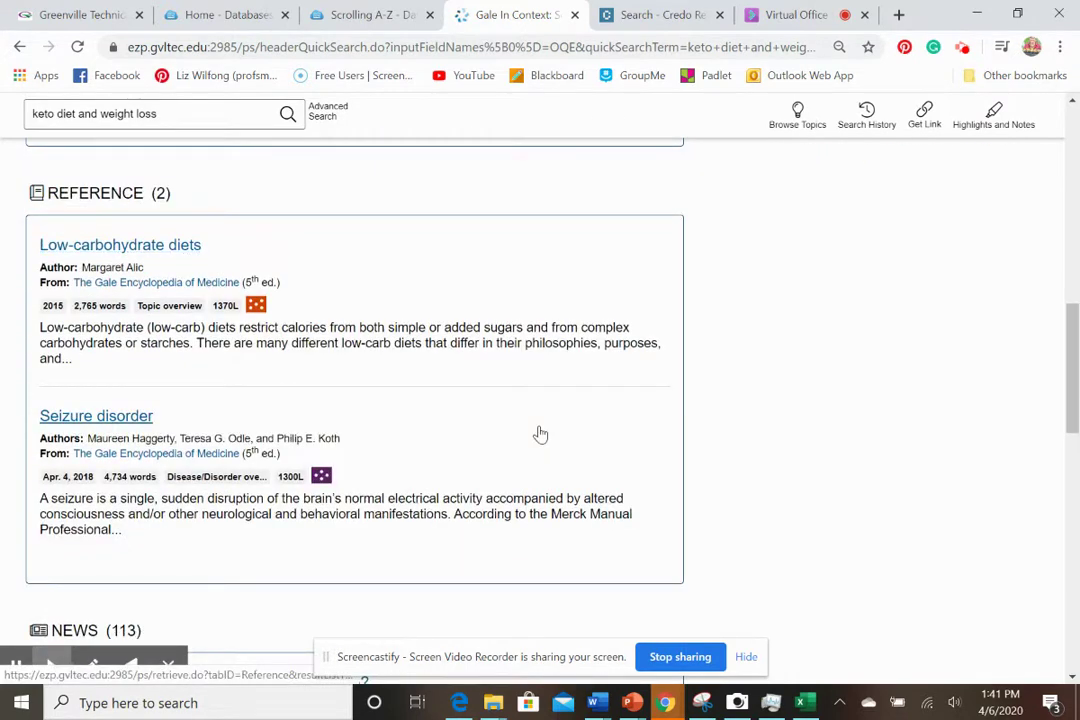
scroll(540, 432, "down", 2)
scroll(540, 430, "down", 2)
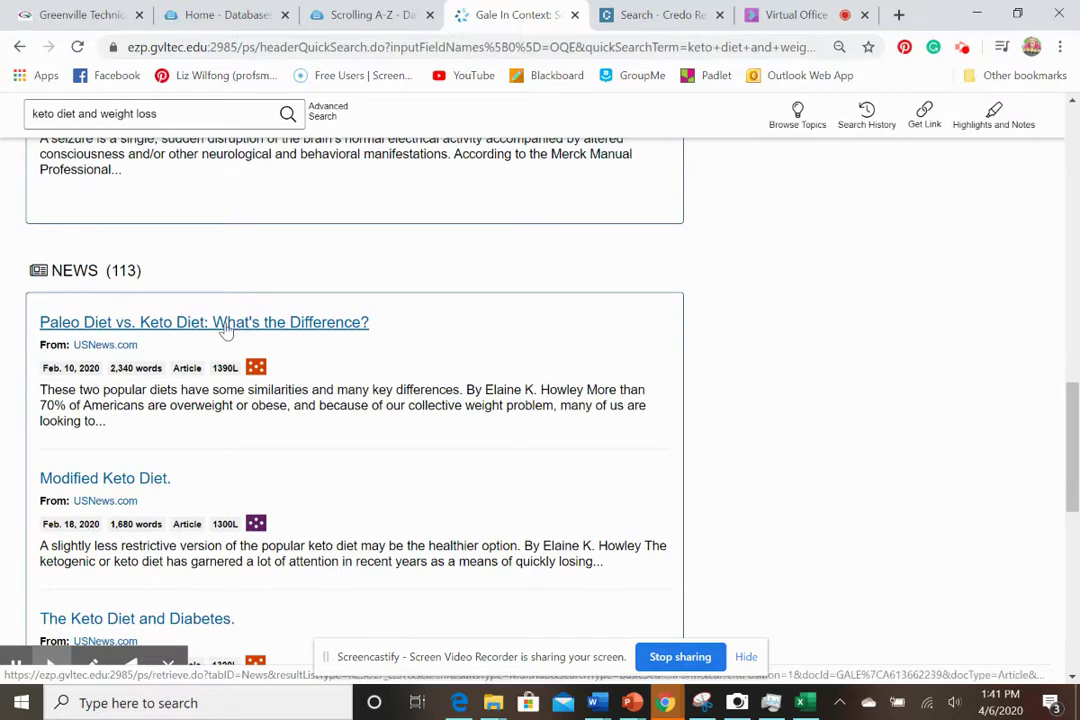
scroll(260, 345, "up", 10)
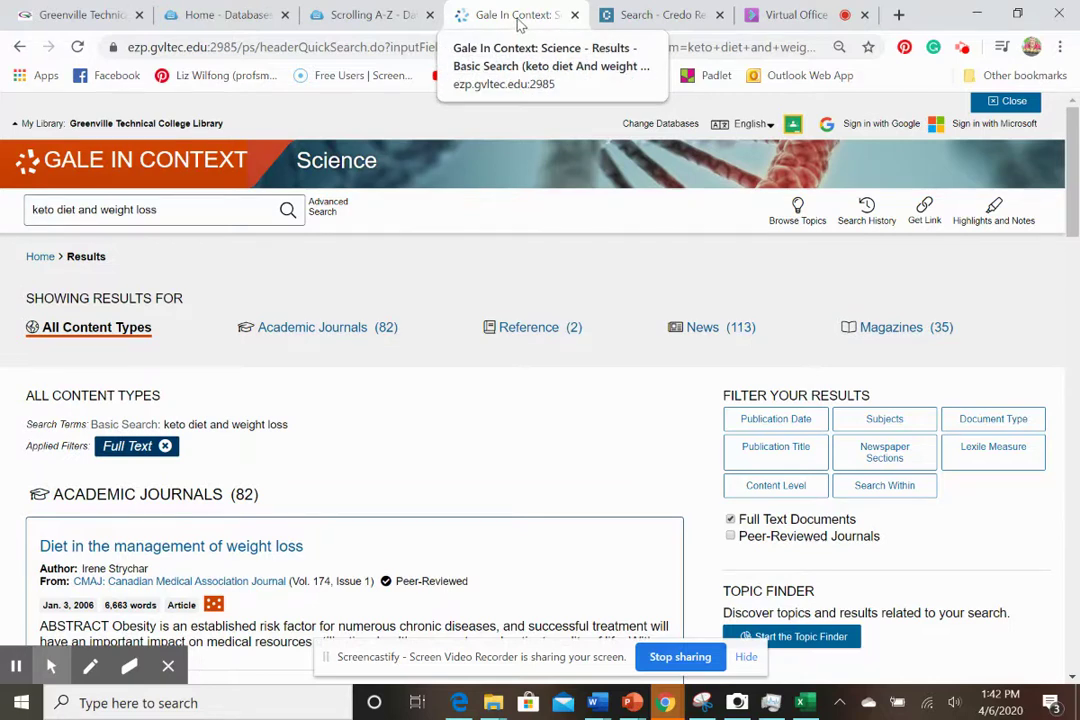
- Close the Gale results and highlight the "News and opinions on current controversial topics" description of Opposing Viewpoints in Context in the A-Z list
left_click(576, 15)
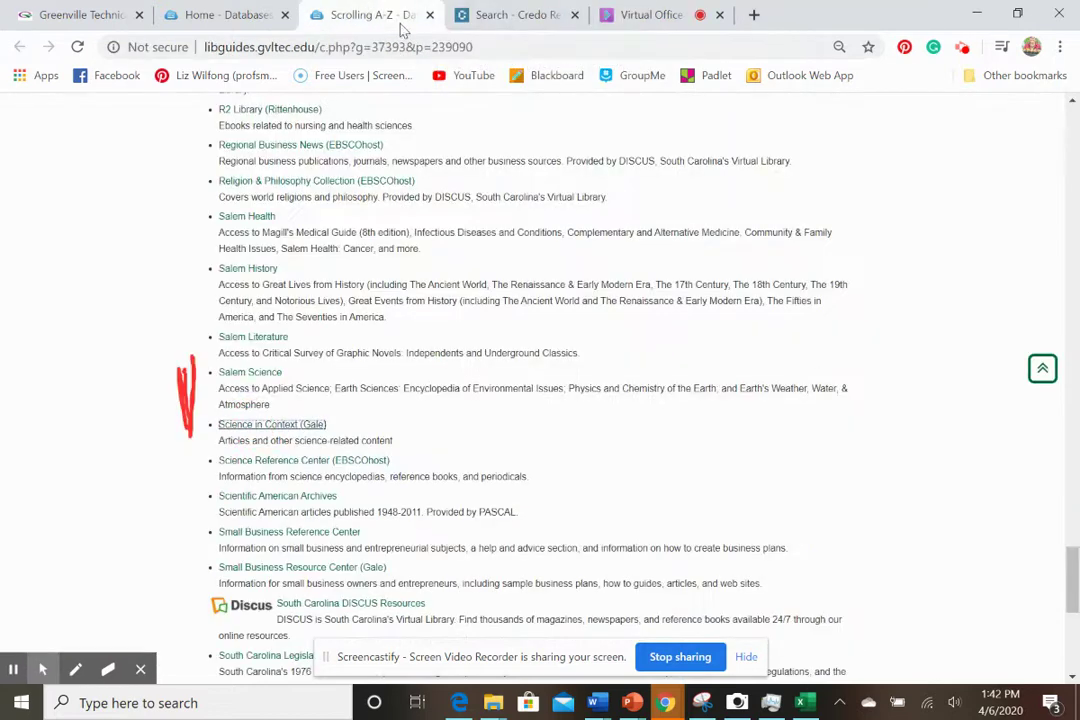
scroll(436, 370, "up", 1)
scroll(436, 370, "up", 5)
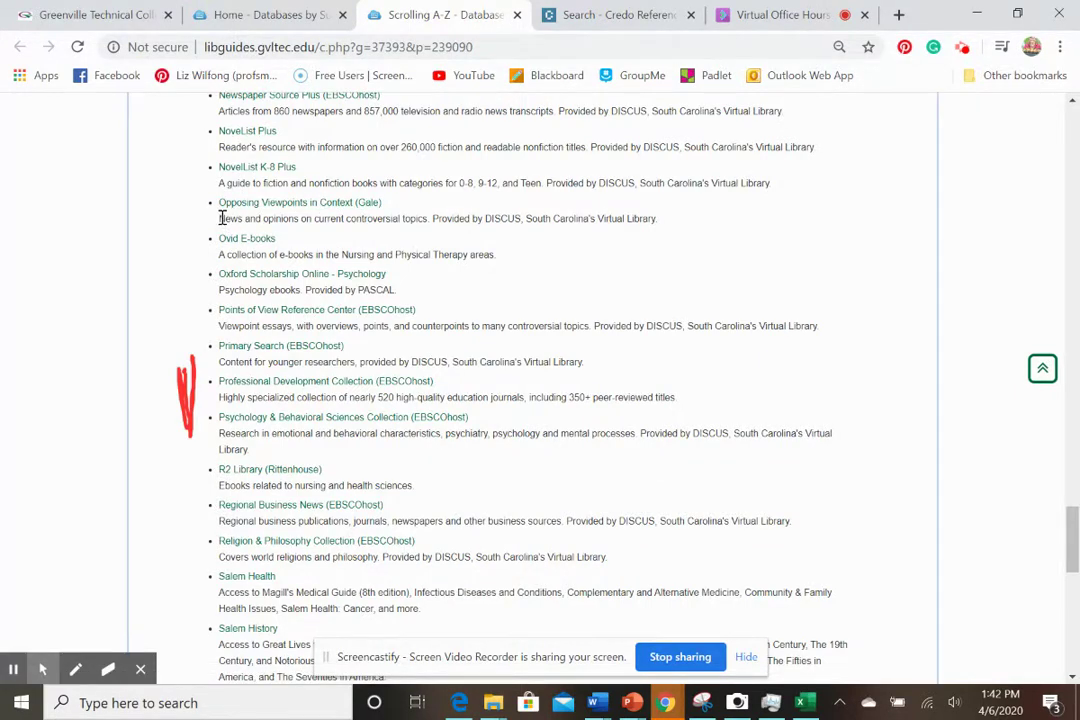
left_click_drag(222, 219, 433, 222)
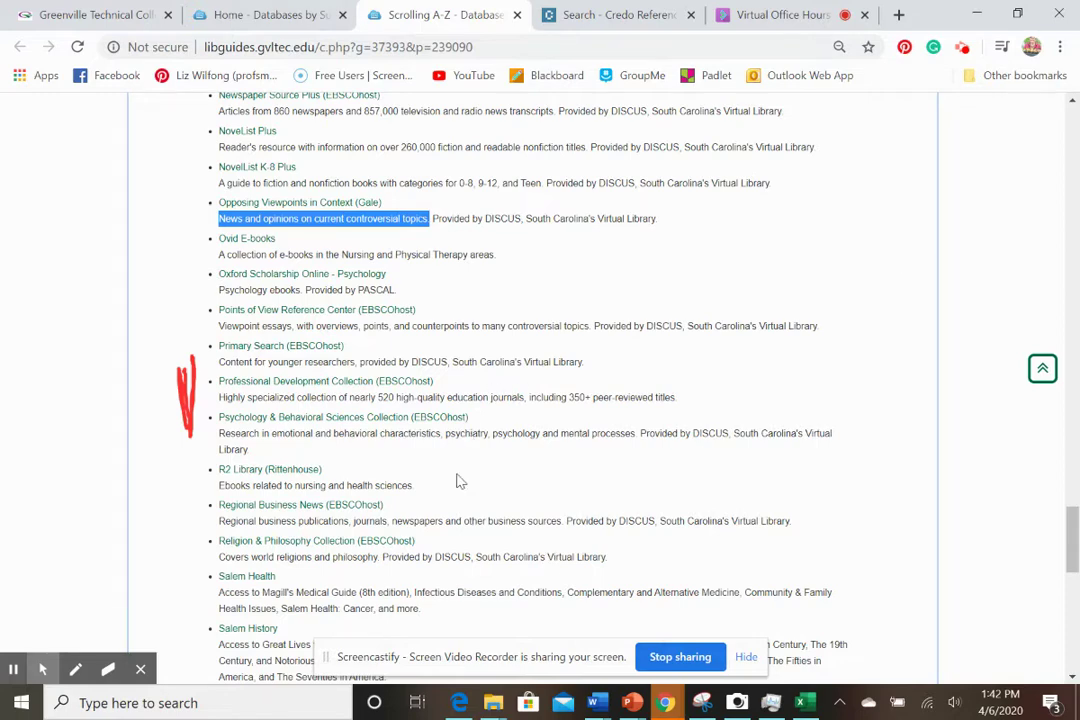
- Look through the remaining databases down to Writer's Reference Center and return to the start of the A-Z list
scroll(458, 482, "down", 5)
scroll(458, 474, "down", 4)
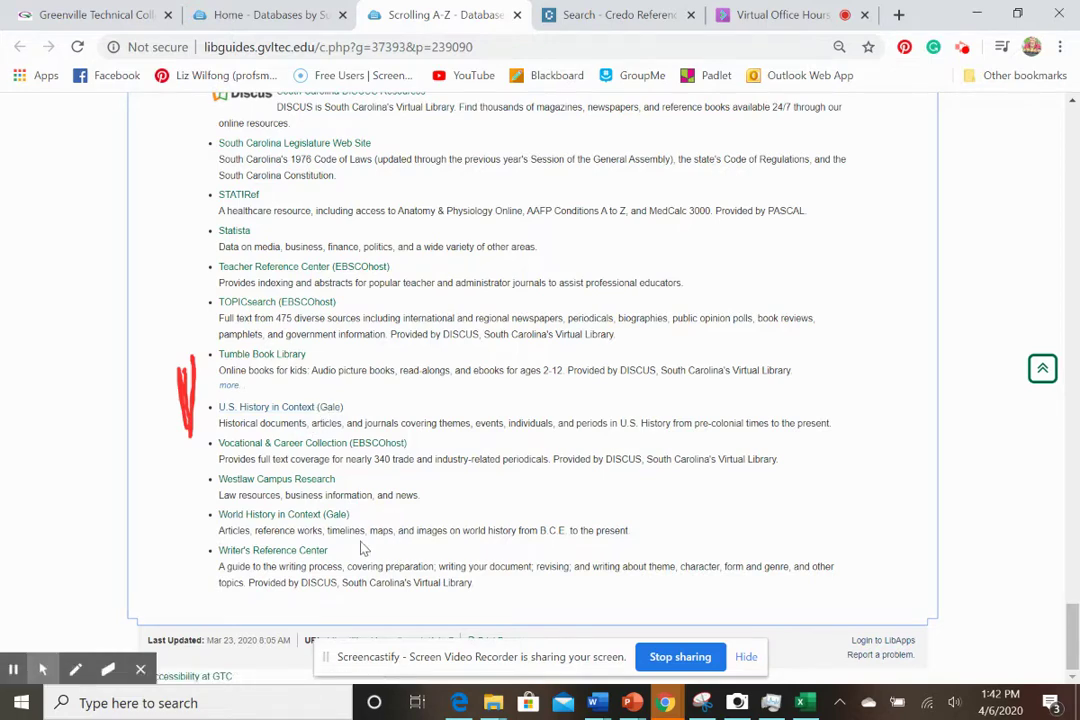
scroll(343, 583, "up", 15)
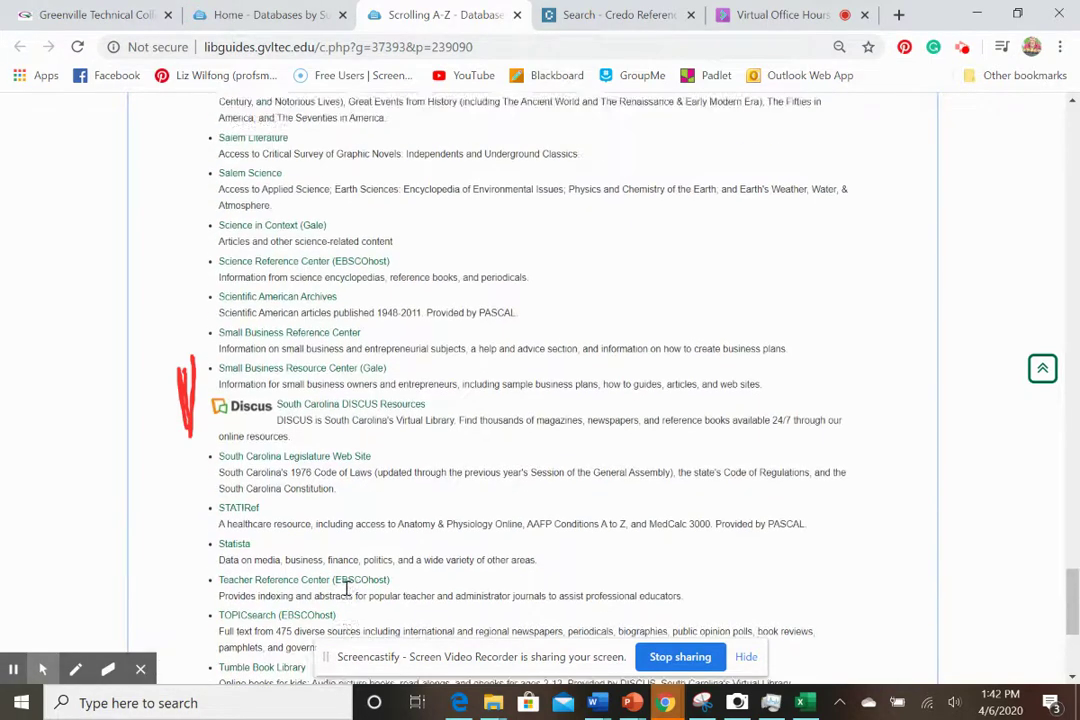
scroll(345, 575, "up", 15)
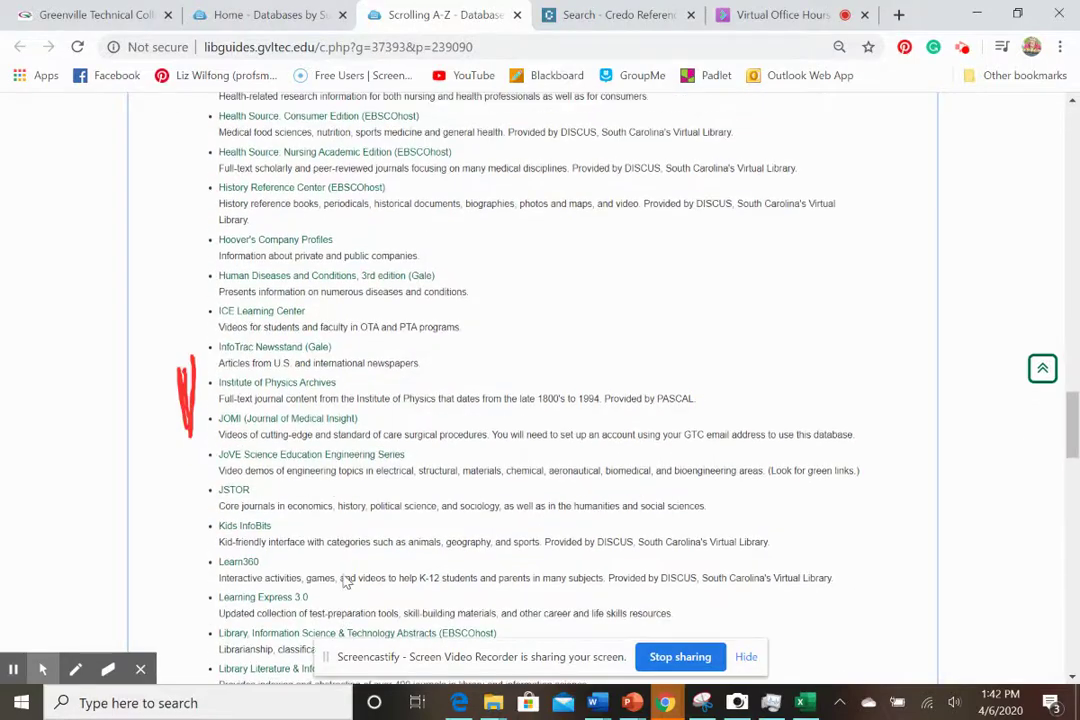
scroll(363, 580, "up", 15)
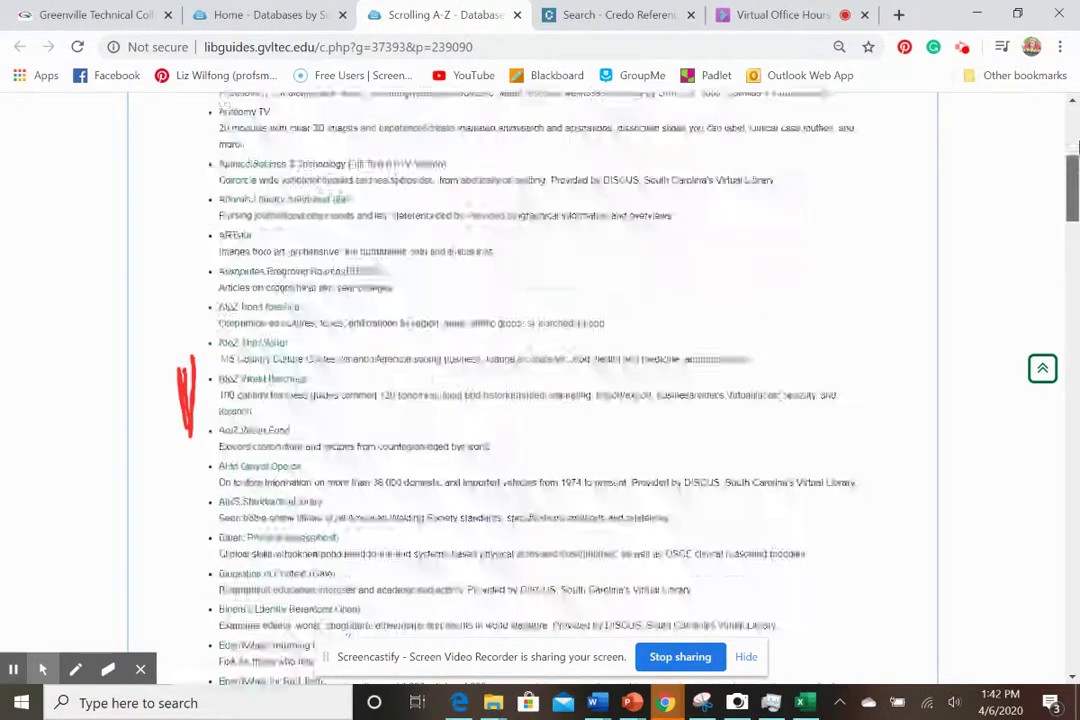
- Close the A-Z list and go back to the Databases by Subject page to view its subject categories
left_click(517, 15)
left_click(240, 15)
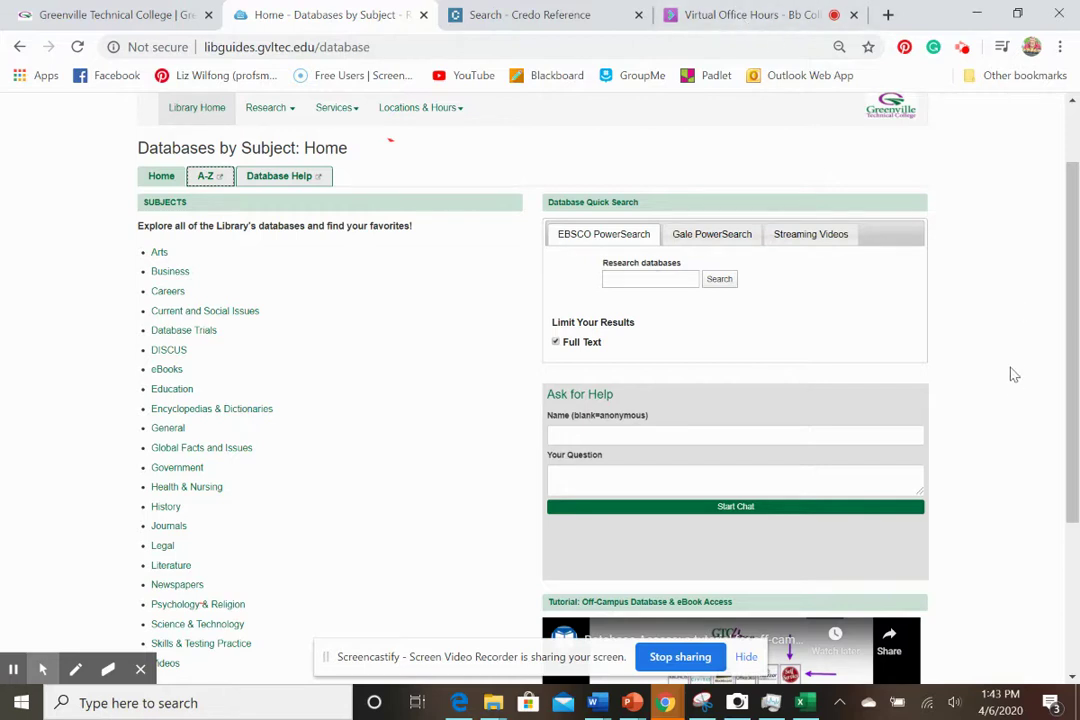
scroll(1020, 380, "down", 1)
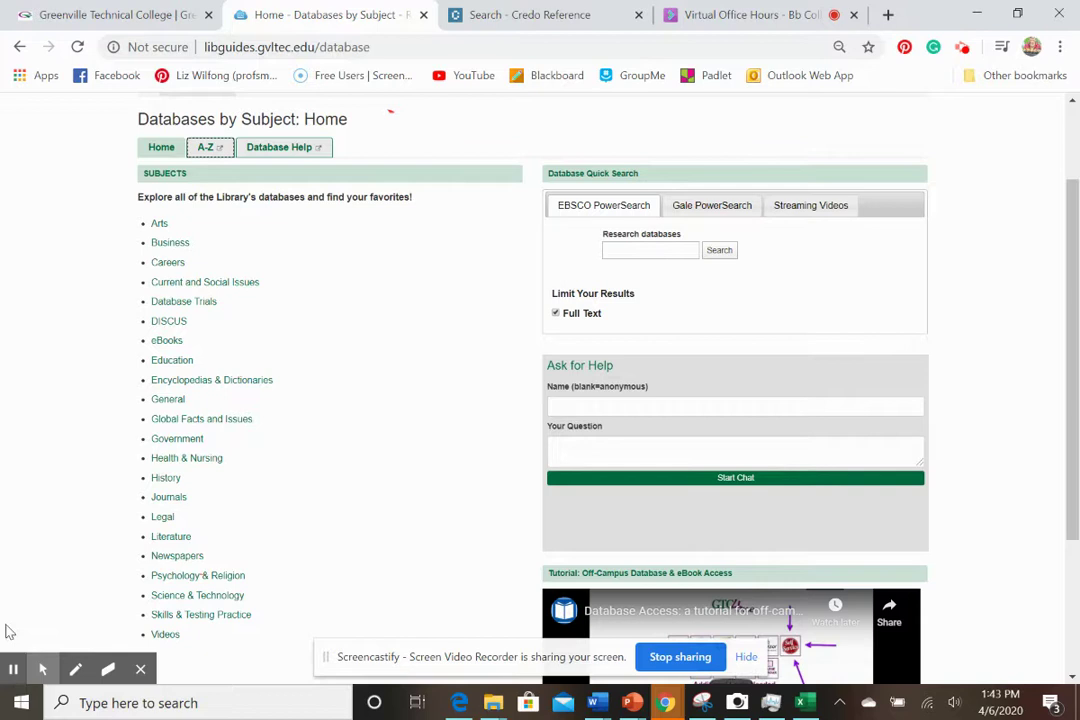
- Open the A-Z database list and look through the EBSCO and Gale databases from AAFP Conditions A to Z down to Credo Reference
mouse_move(40, 668)
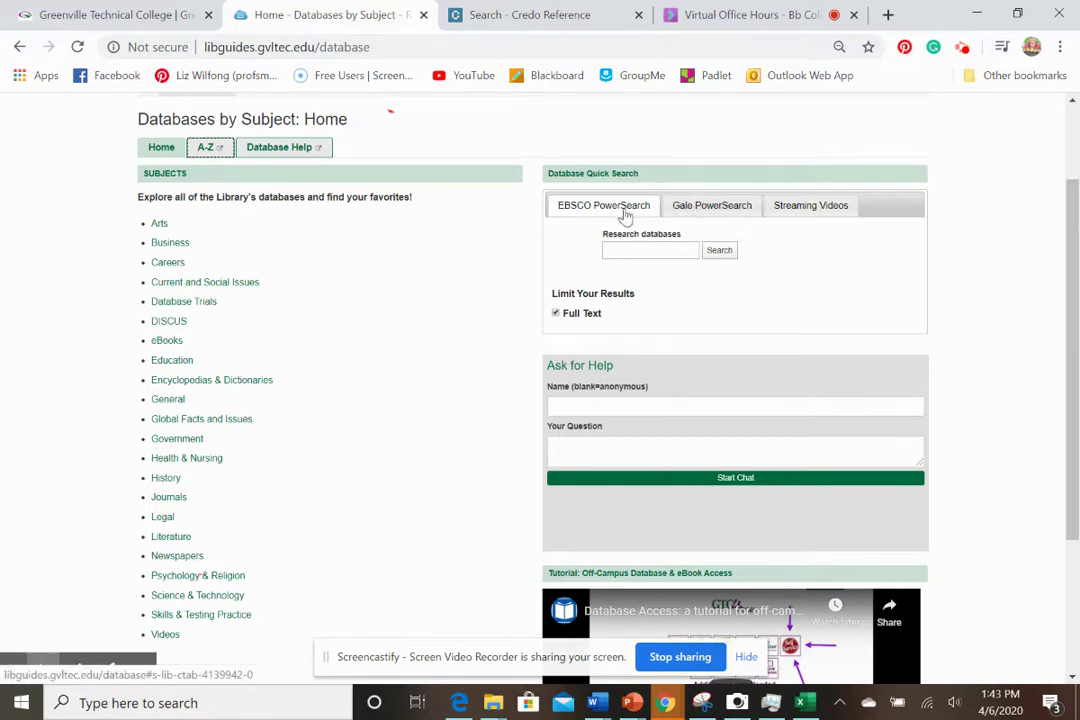
left_click(217, 155)
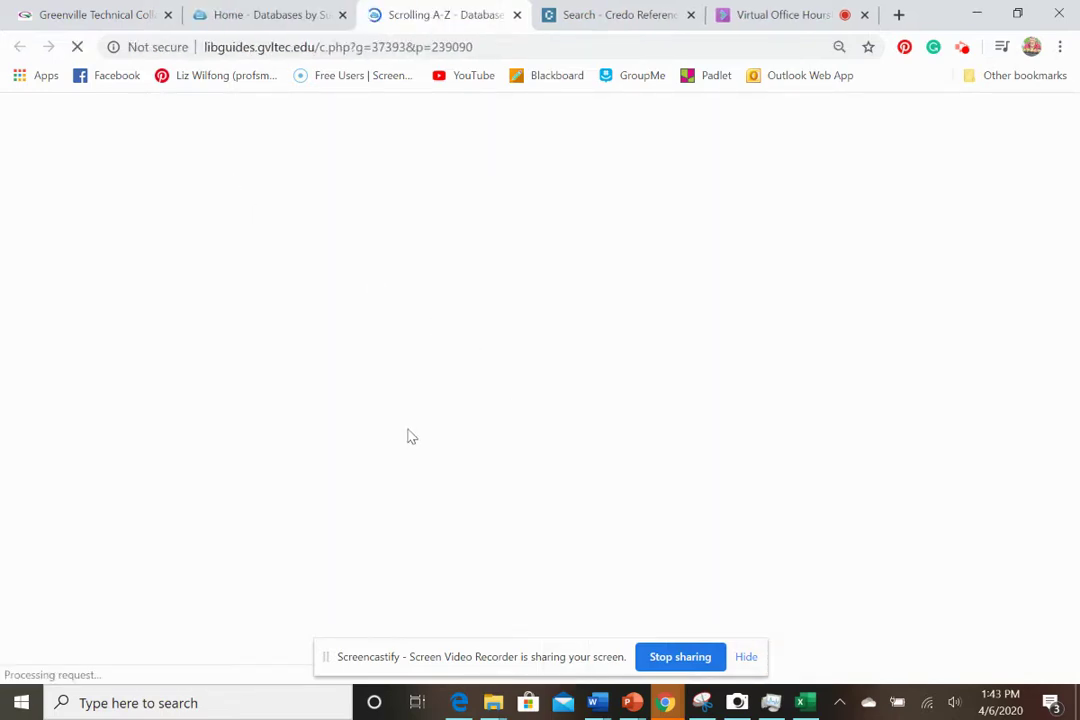
scroll(416, 440, "down", 1)
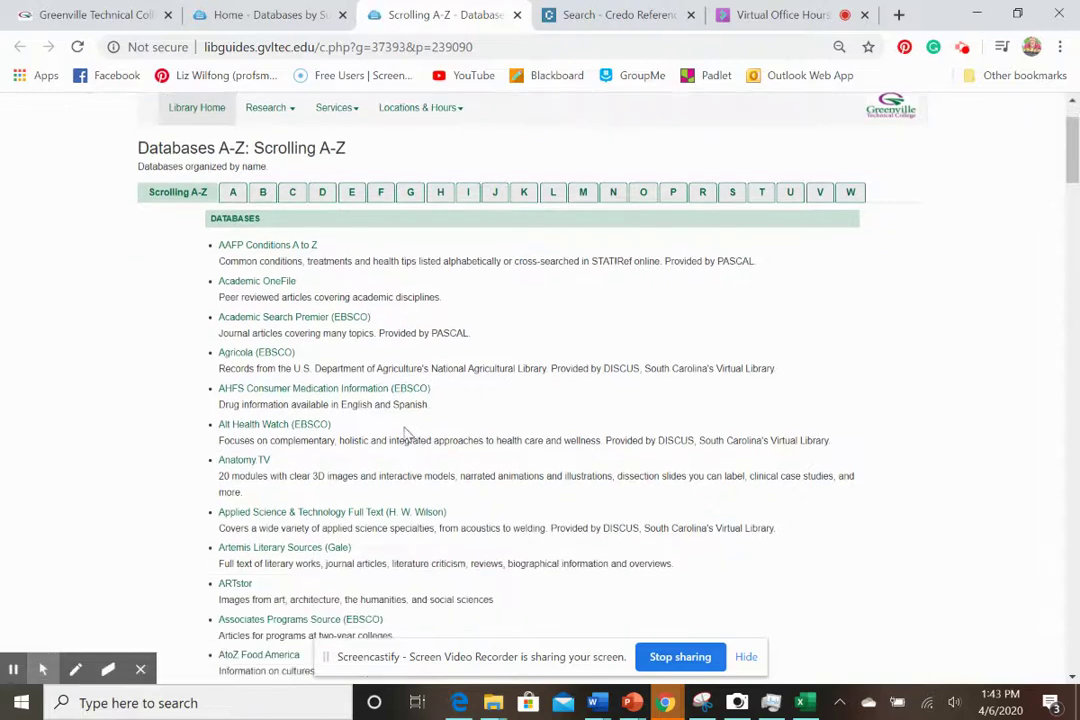
scroll(395, 432, "down", 1)
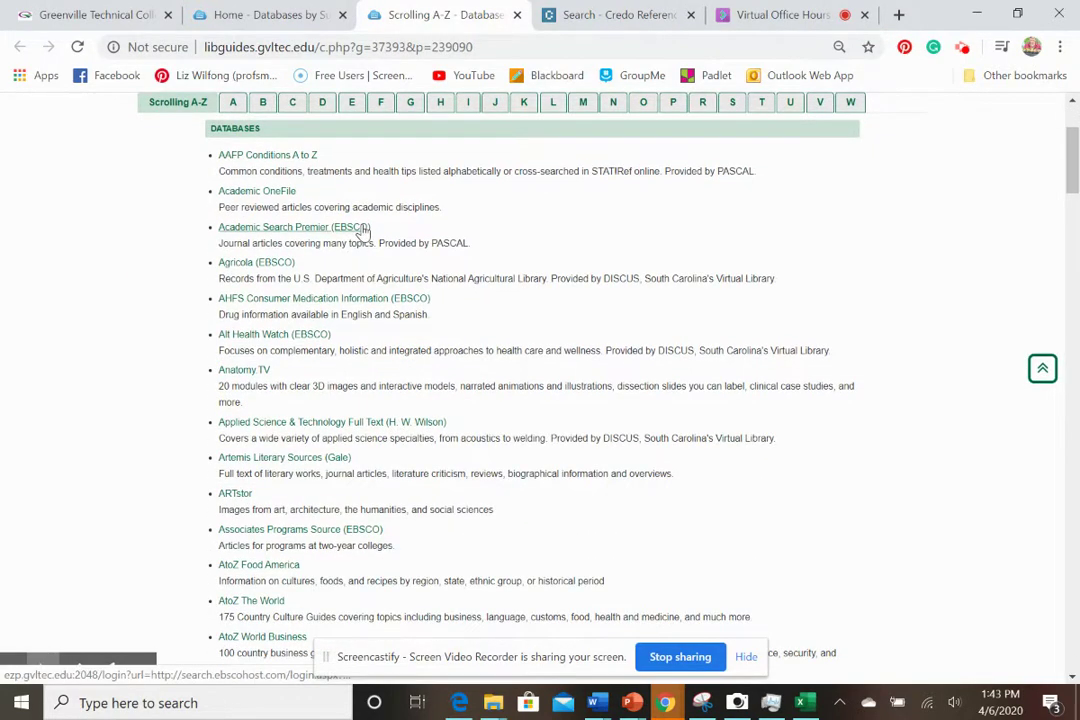
scroll(364, 372, "down", 2)
scroll(362, 374, "down", 1)
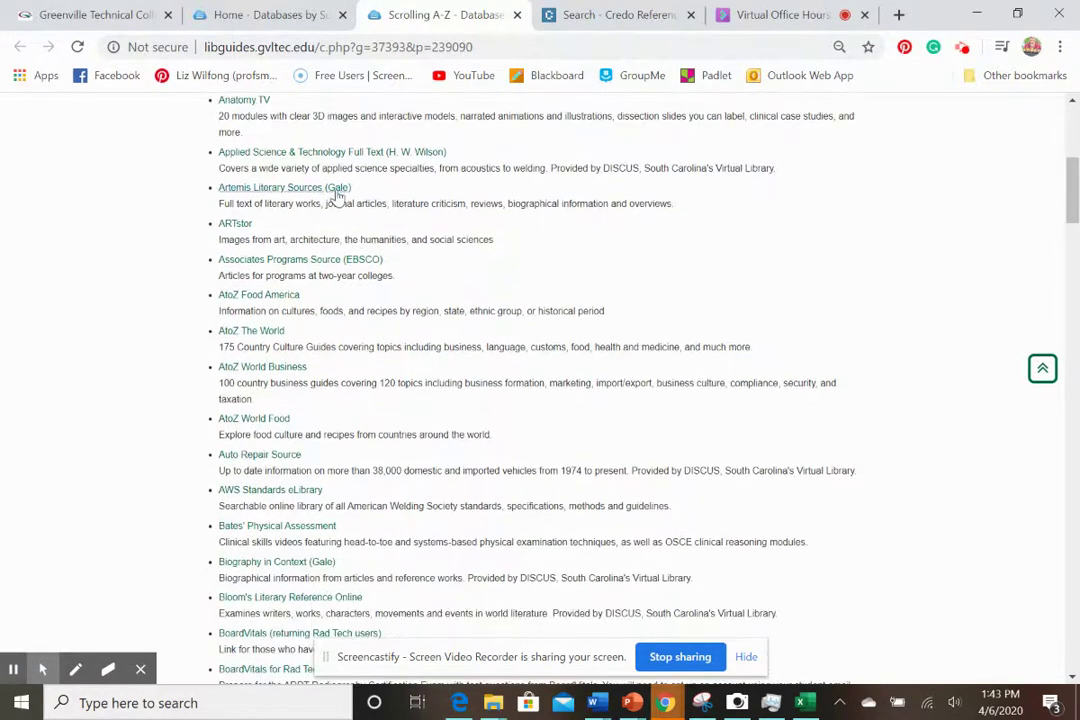
scroll(366, 262, "down", 3)
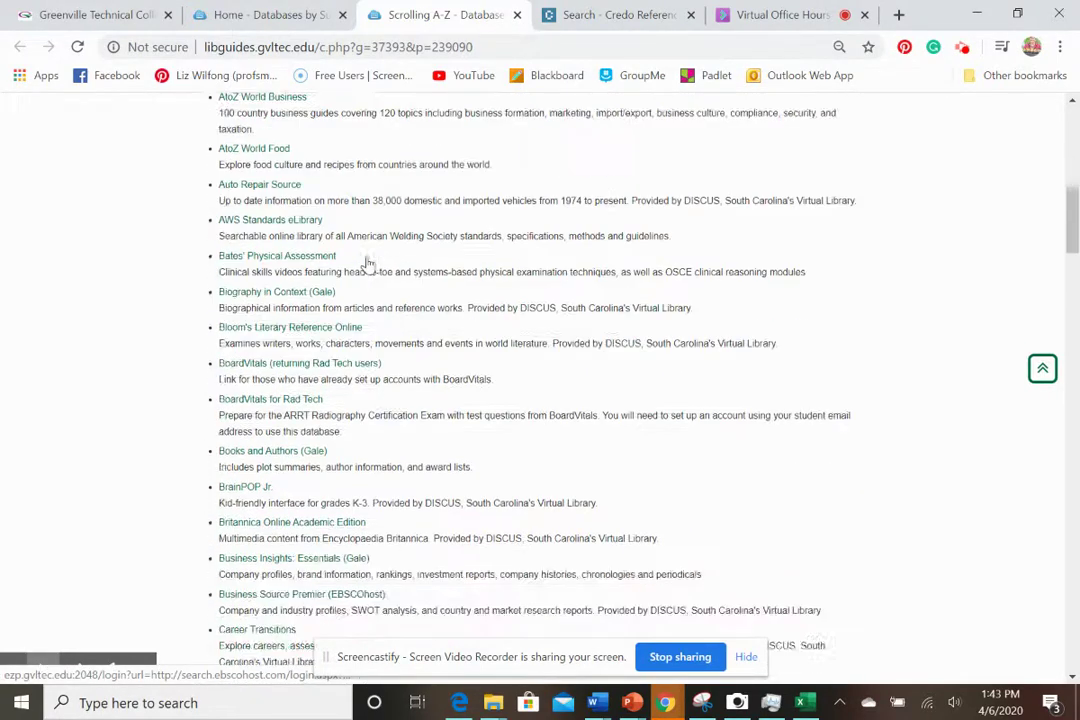
scroll(365, 345, "down", 2)
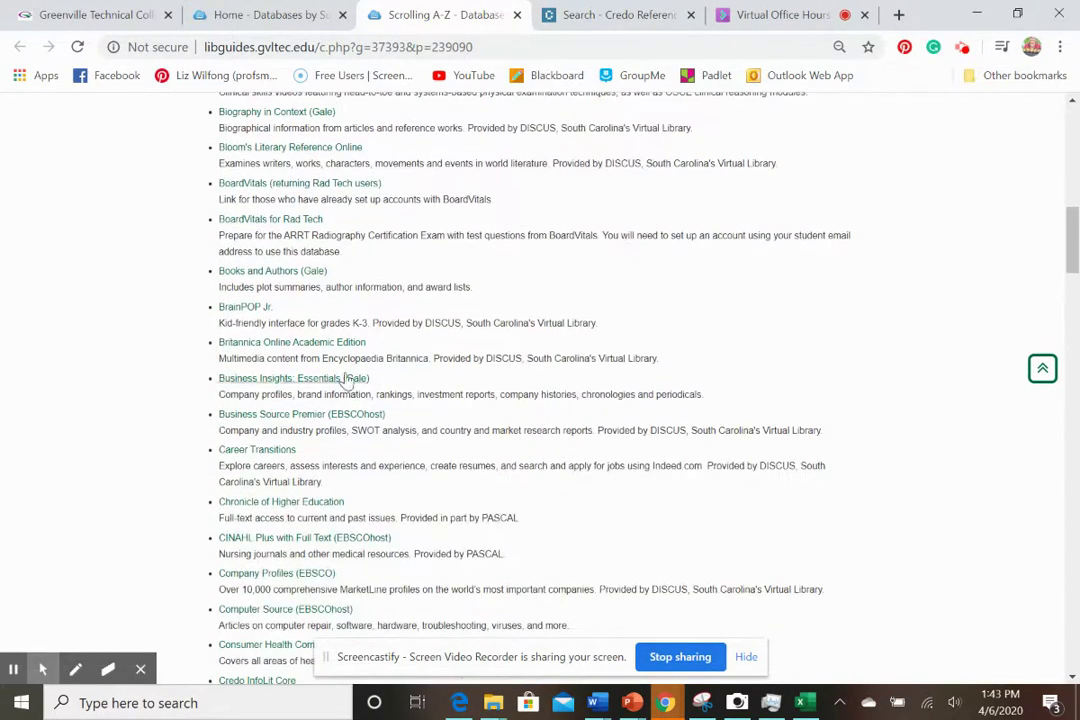
scroll(352, 340, "down", 1)
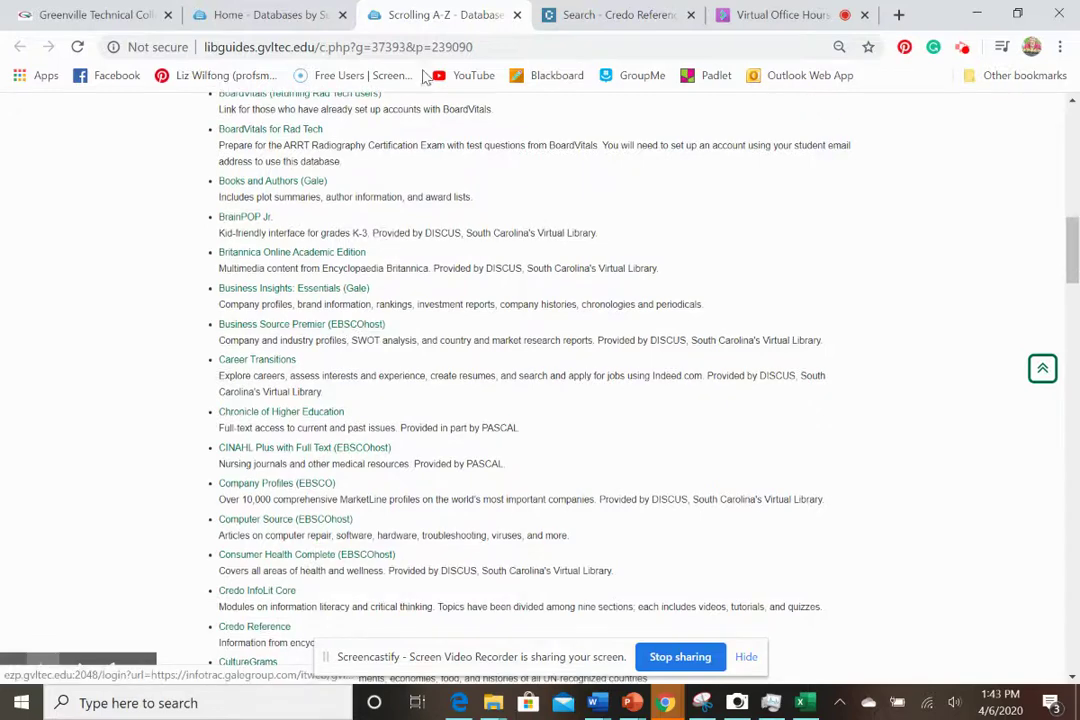
- Return to the Databases by Subject page and run a Gale PowerSearch quick search for "keto diet"
left_click(262, 12)
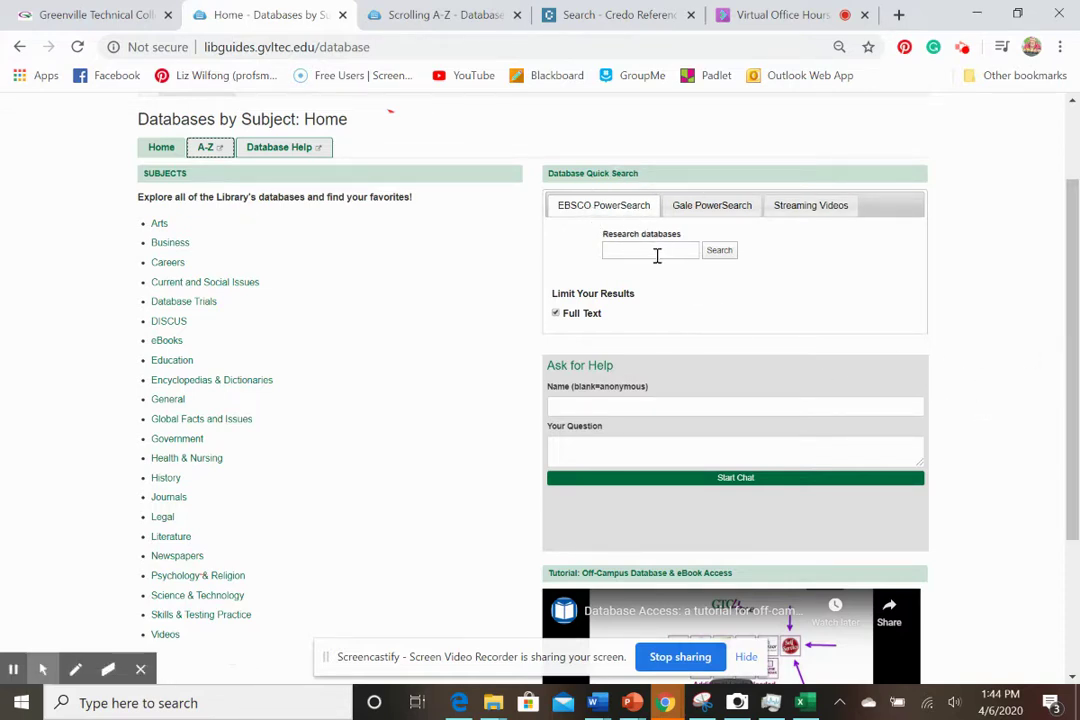
left_click(712, 206)
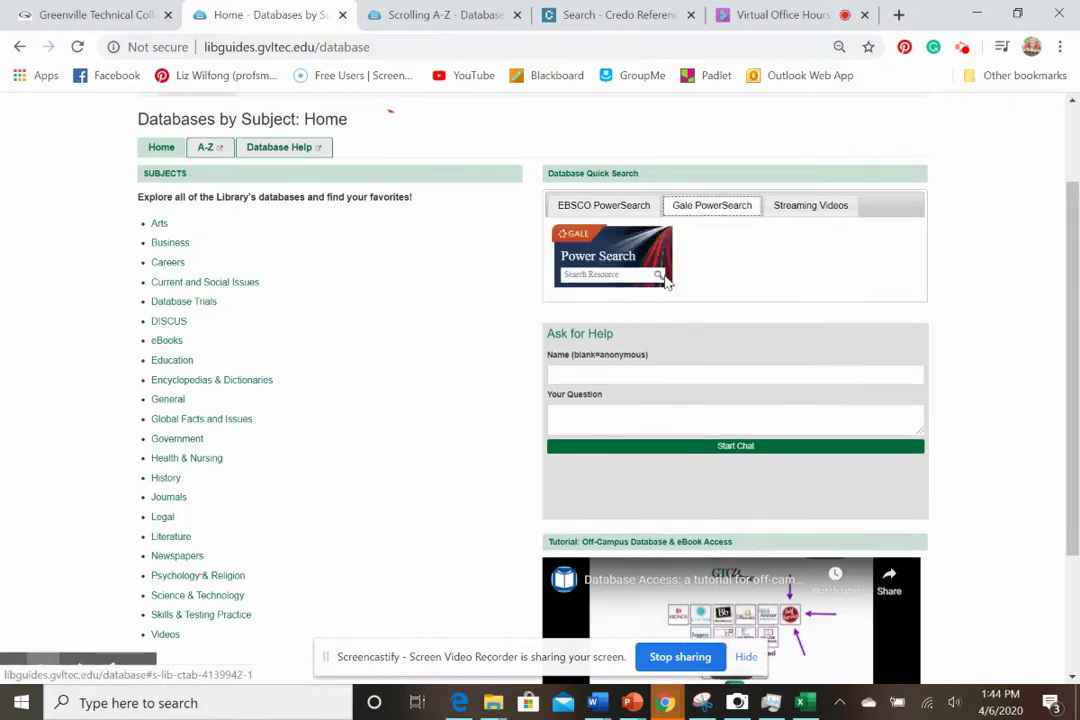
left_click(611, 276)
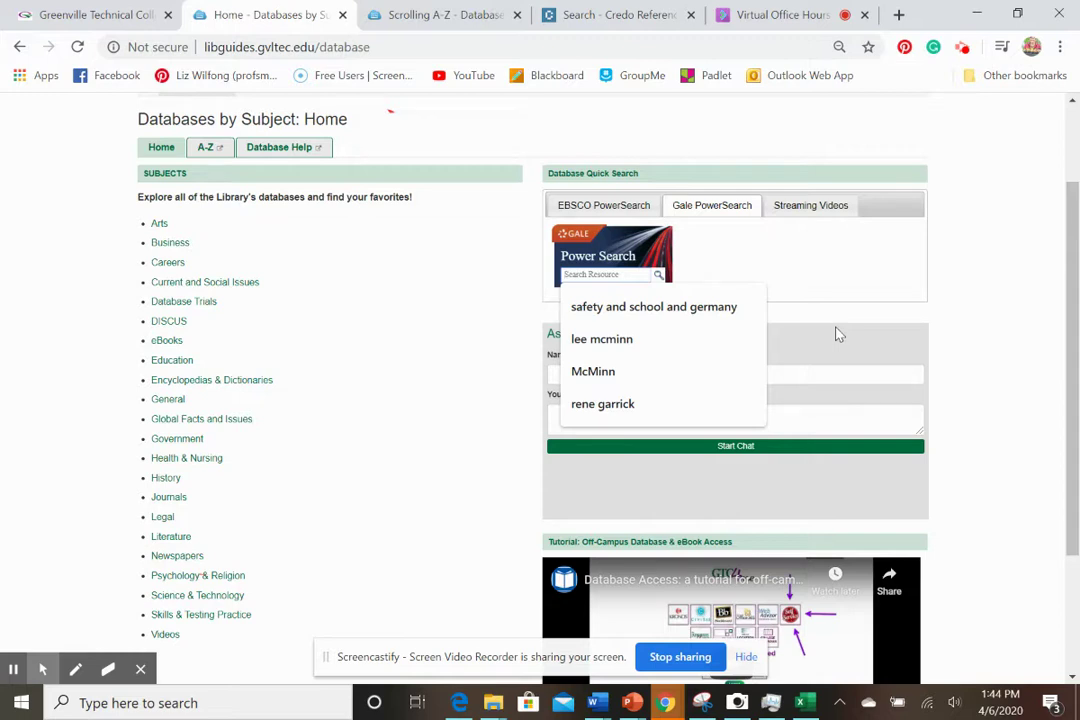
type("keto diet")
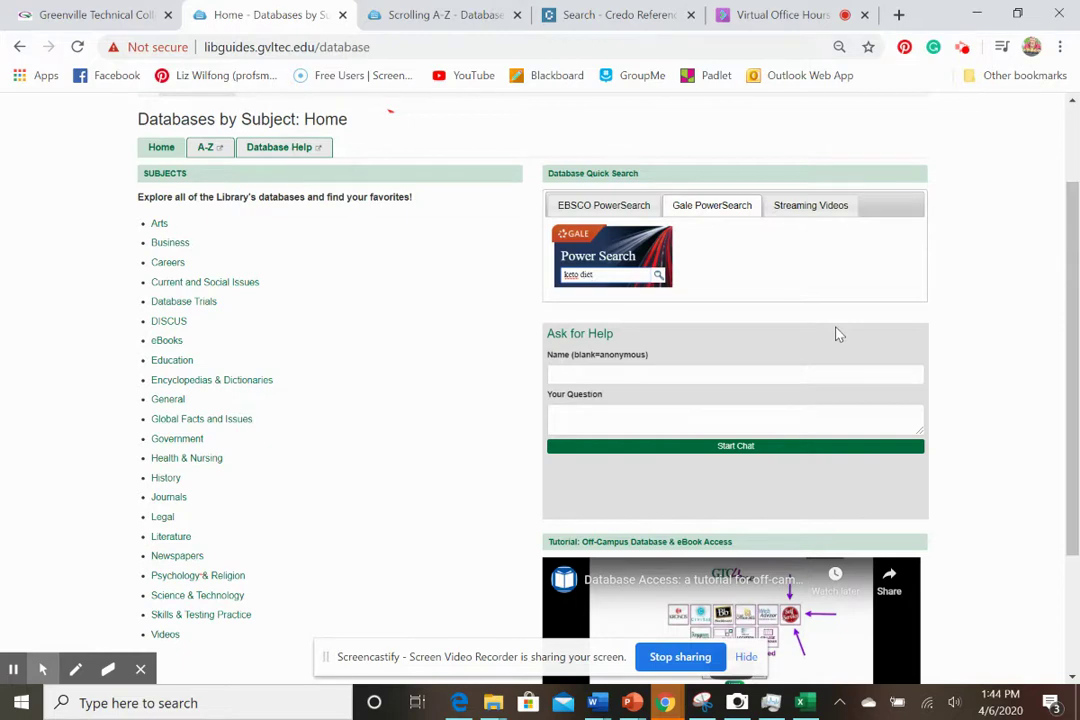
key("Return")
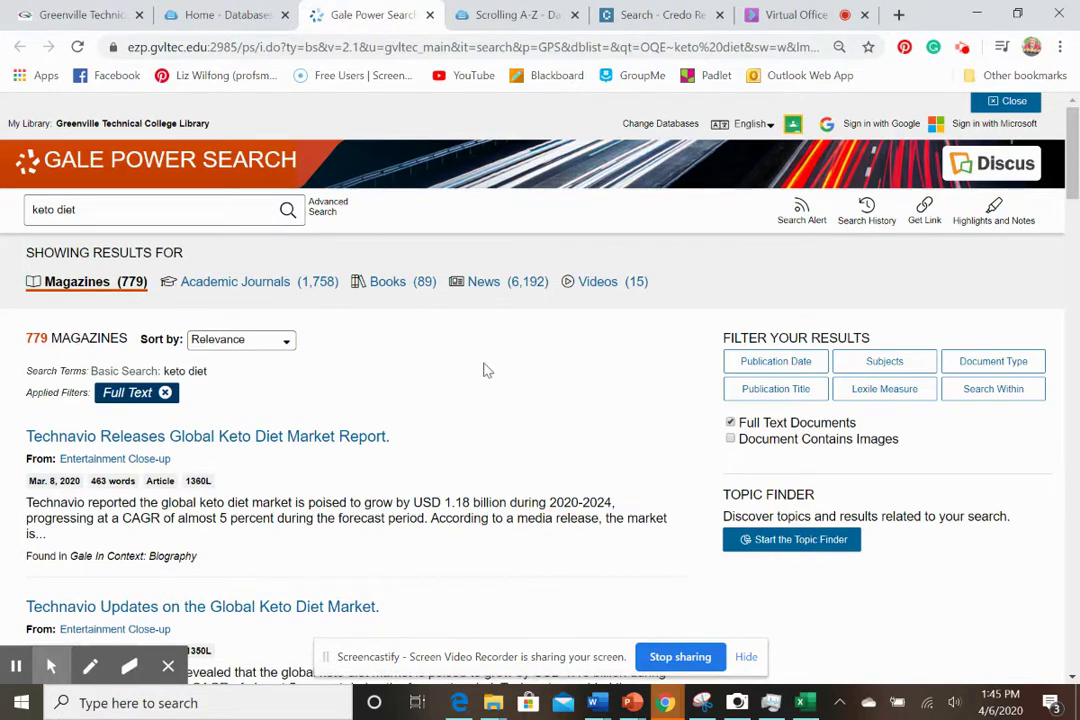
- Skim the first magazine results and narrow the Gale Power Search to "keto diet and weight loss"
scroll(465, 400, "down", 1)
scroll(460, 397, "down", 3)
scroll(446, 400, "up", 5)
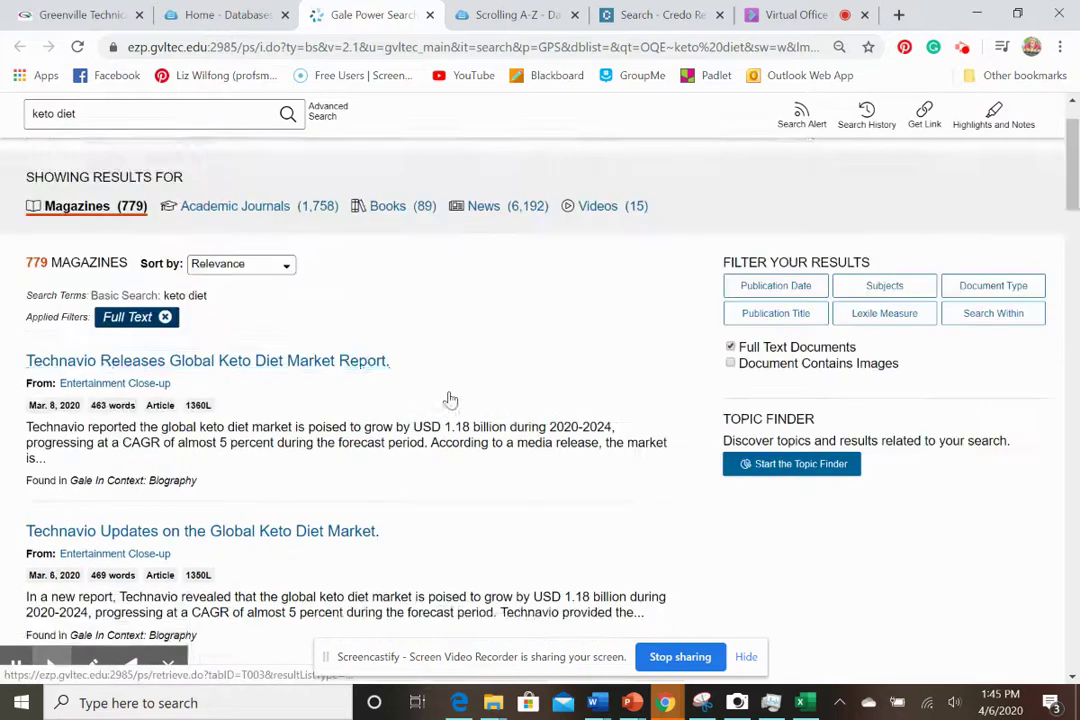
left_click(150, 206)
type("and weight loss")
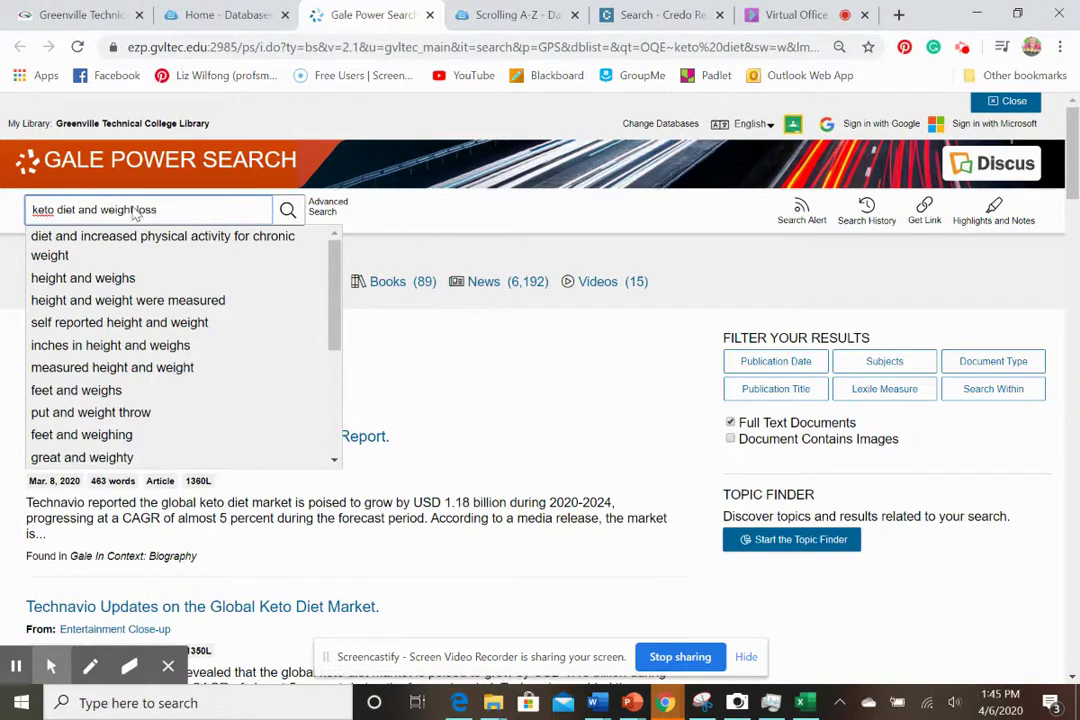
key("Return")
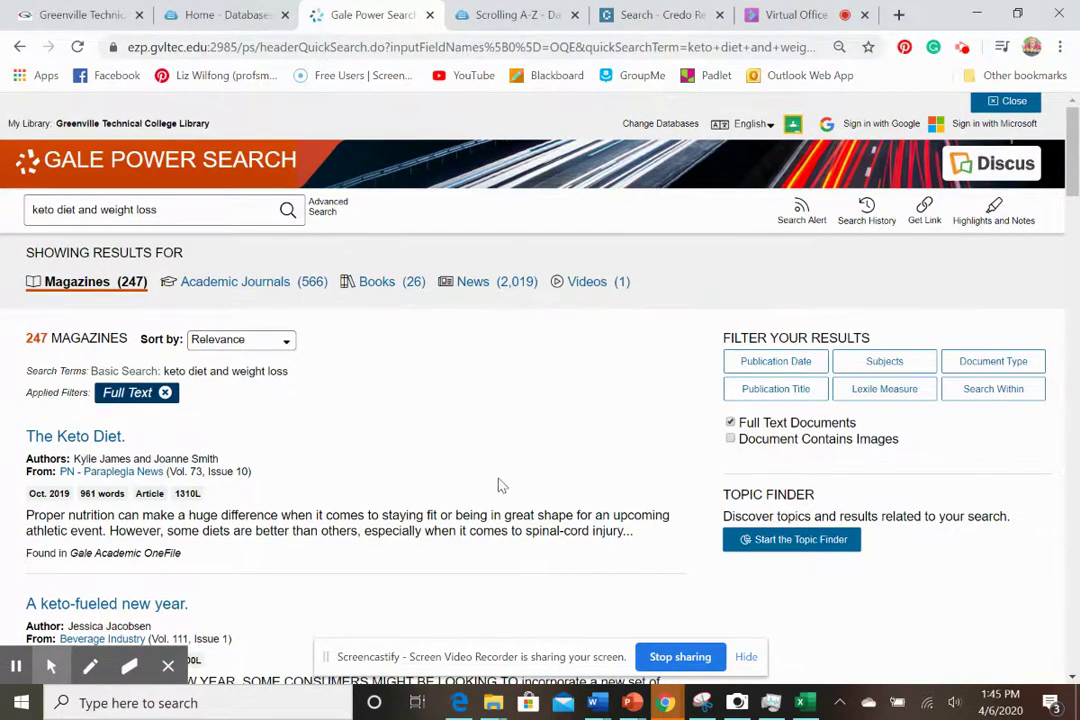
- Look through the magazine articles on keto diet and weight loss and return to the start of the results
scroll(437, 500, "down", 2)
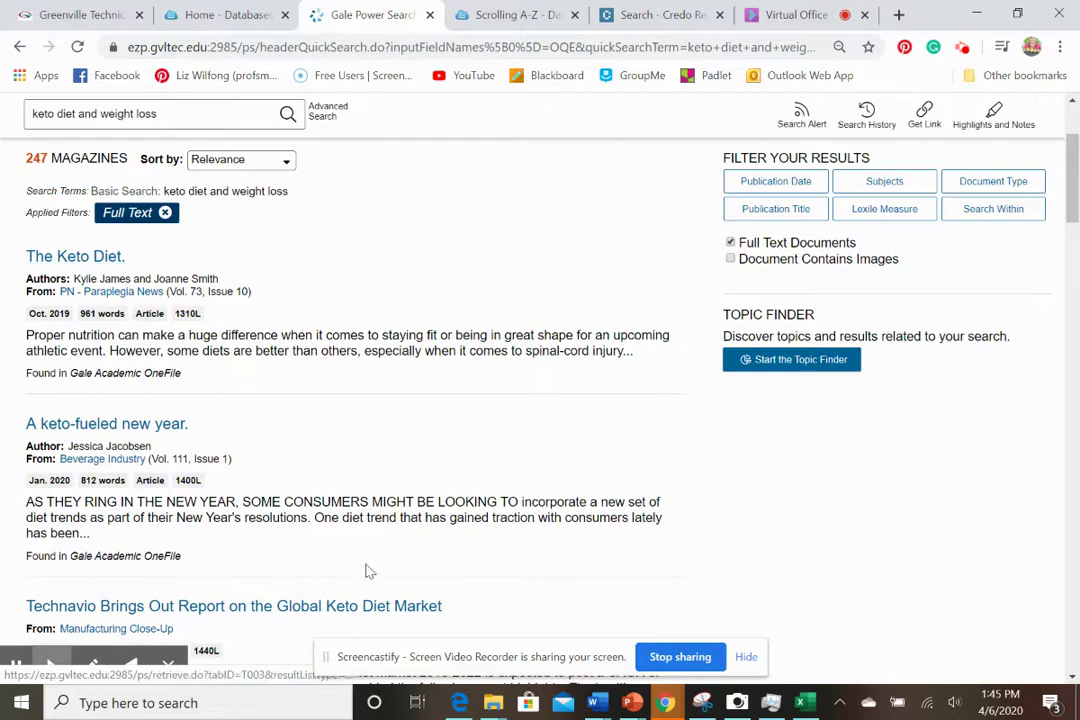
scroll(323, 548, "down", 2)
scroll(323, 548, "down", 6)
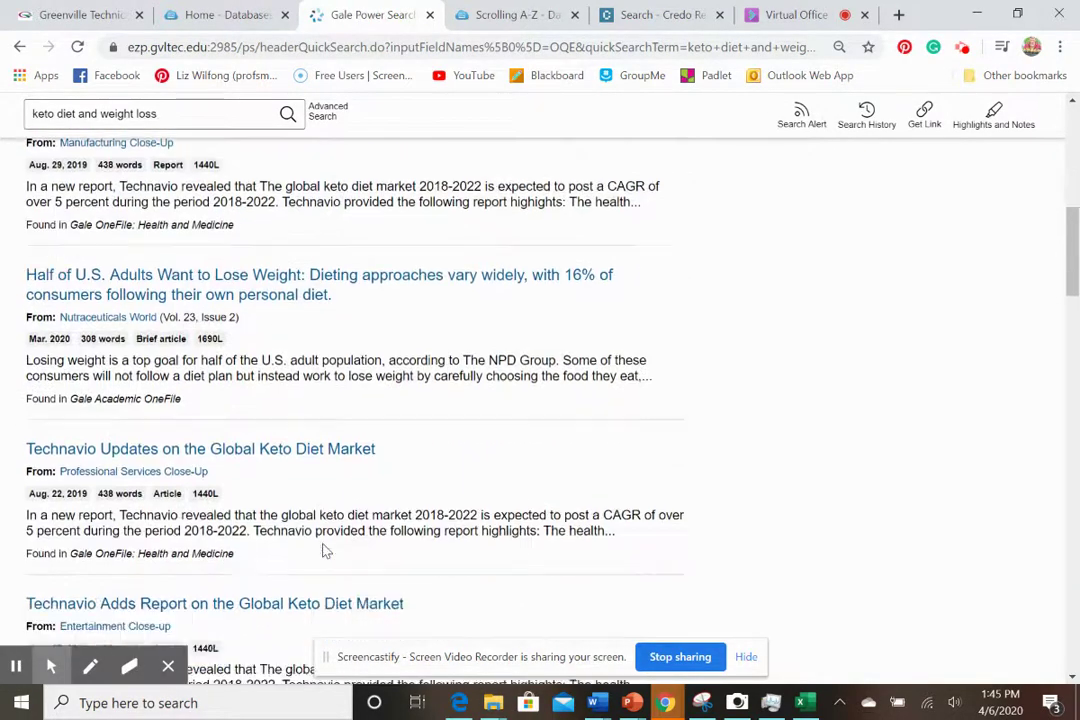
scroll(323, 543, "down", 4)
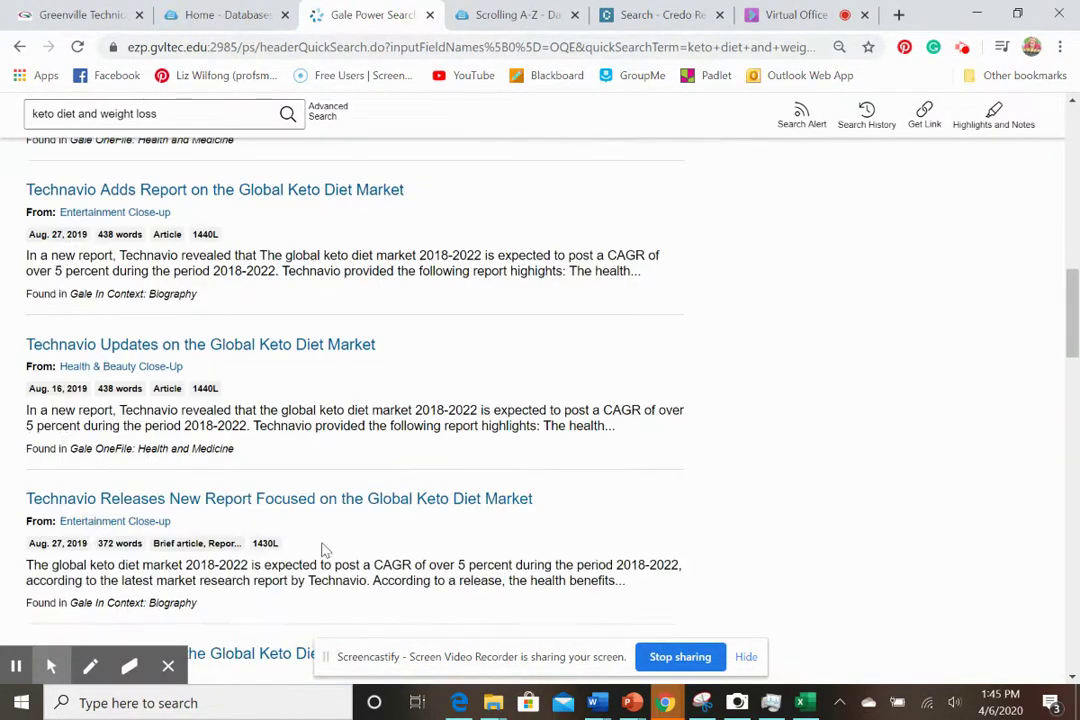
scroll(320, 541, "down", 3)
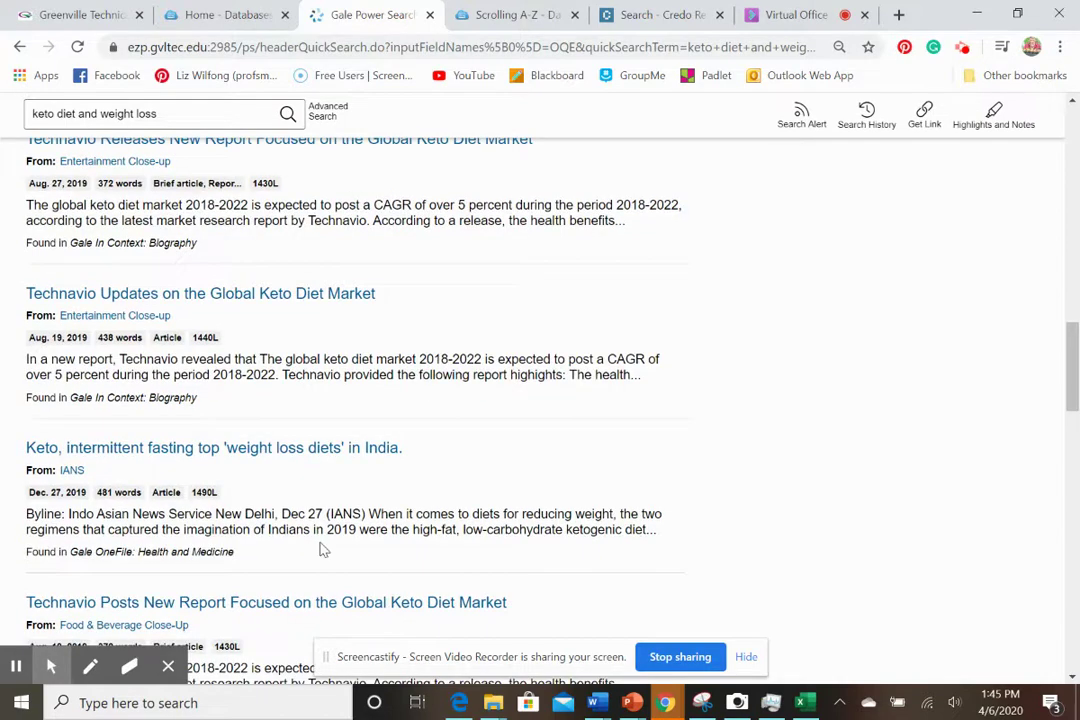
scroll(323, 548, "down", 3)
scroll(322, 550, "up", 2)
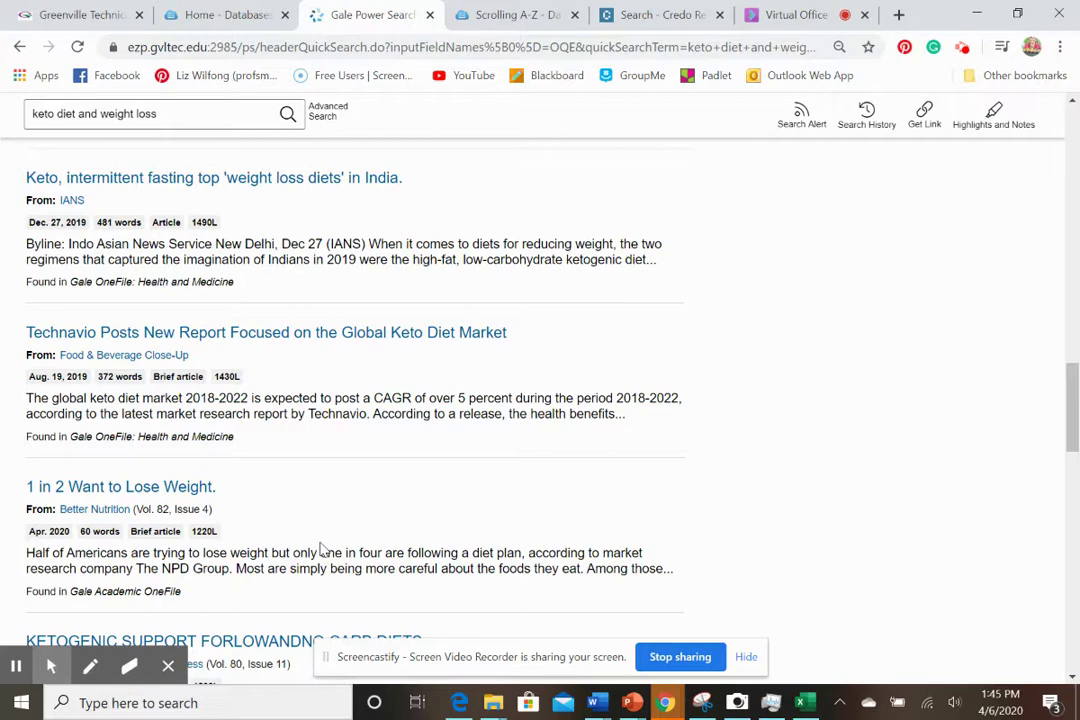
scroll(322, 548, "down", 3)
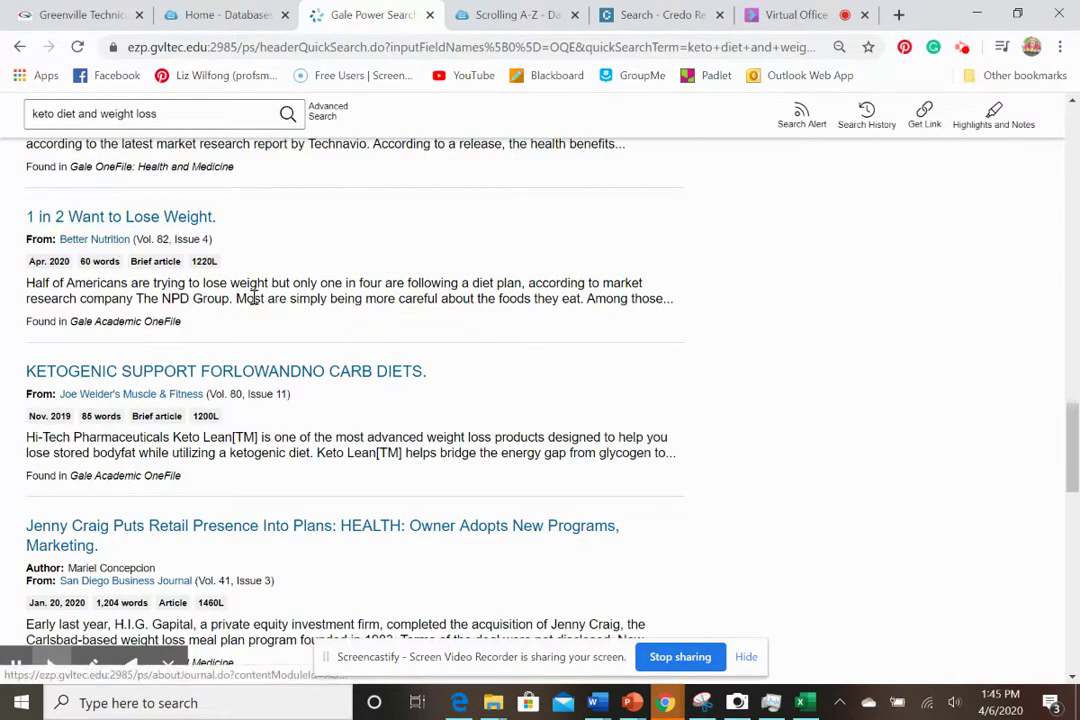
scroll(449, 392, "down", 2)
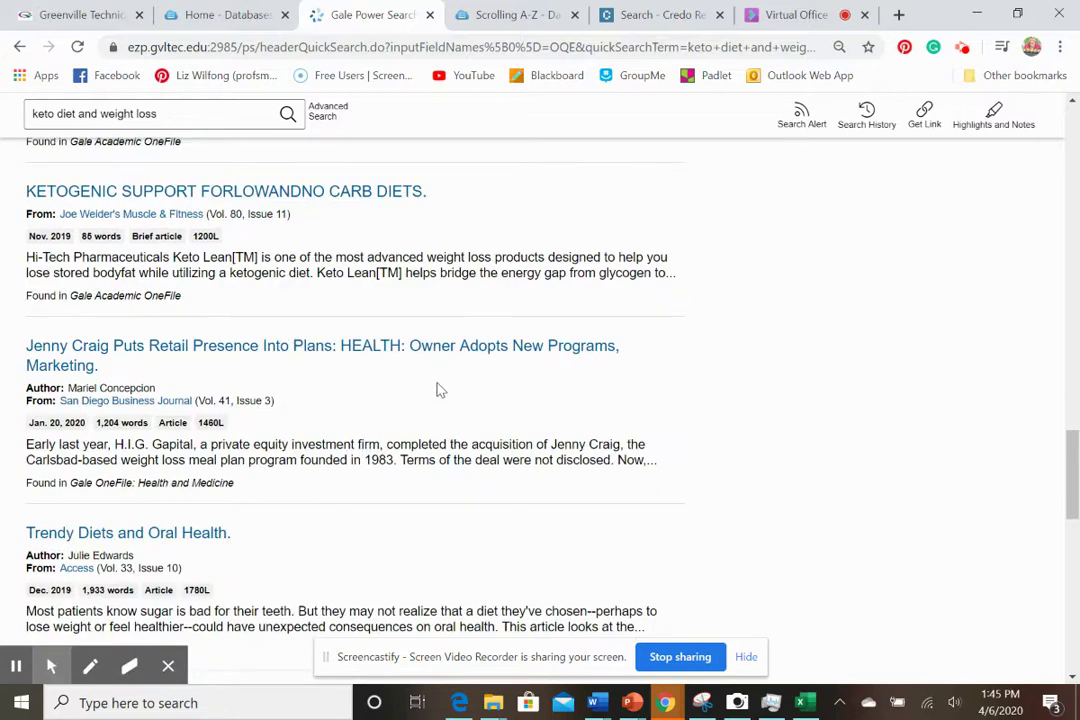
scroll(440, 390, "down", 1)
scroll(414, 316, "down", 2)
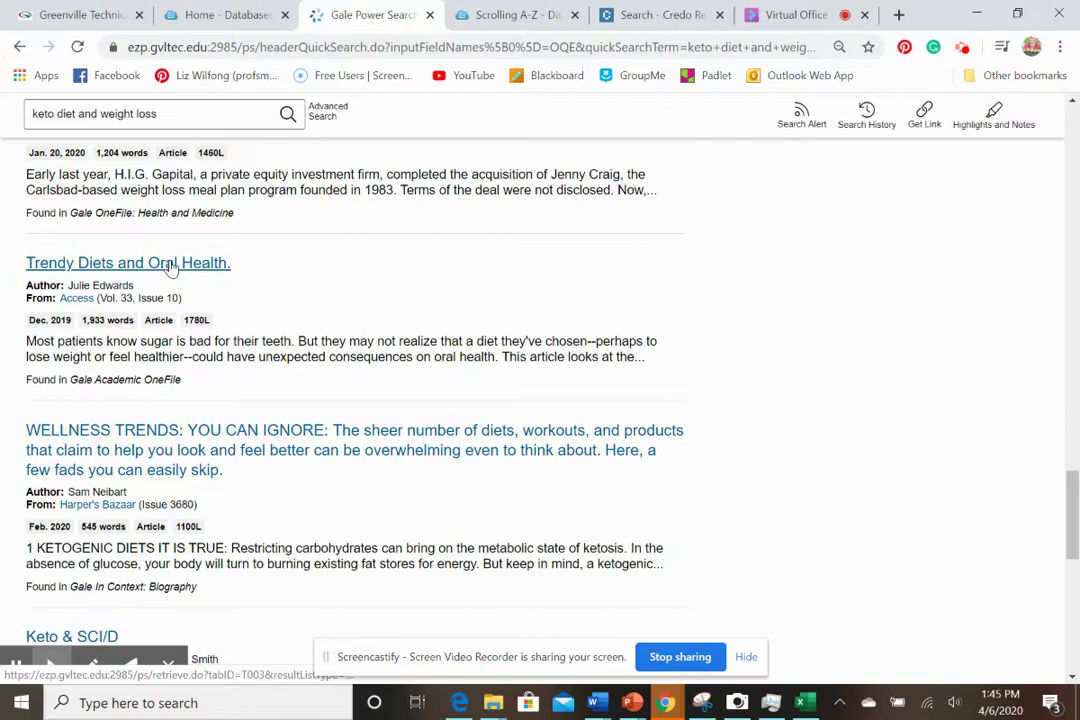
scroll(342, 312, "down", 4)
scroll(340, 335, "up", 1)
scroll(345, 339, "up", 1)
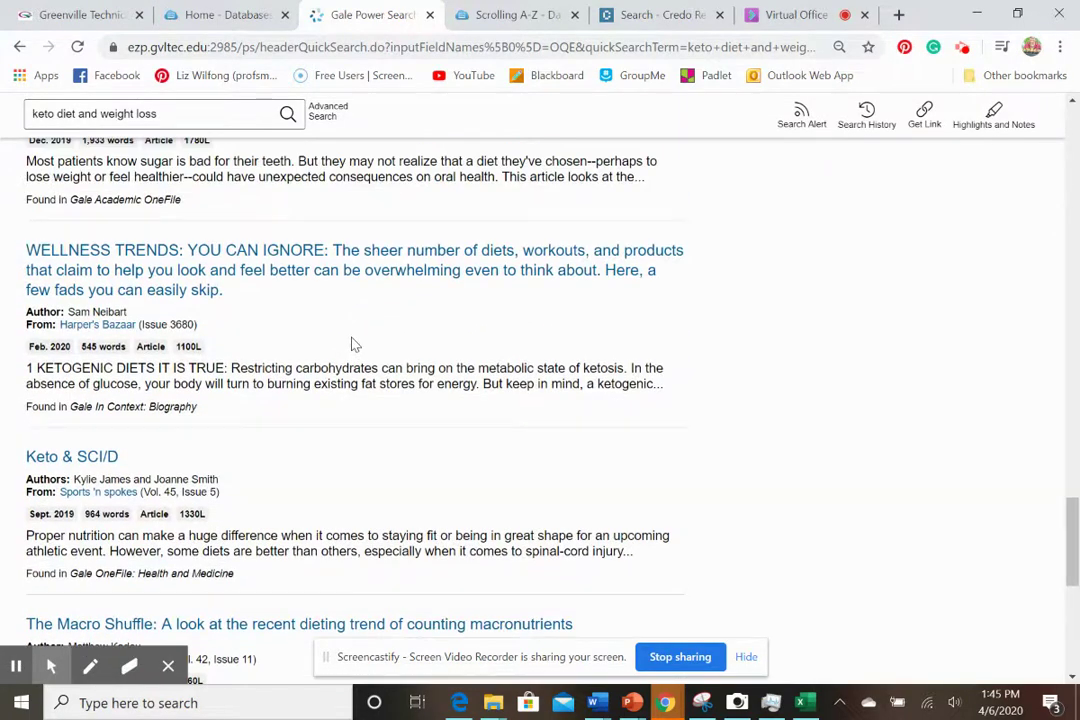
scroll(351, 344, "up", 15)
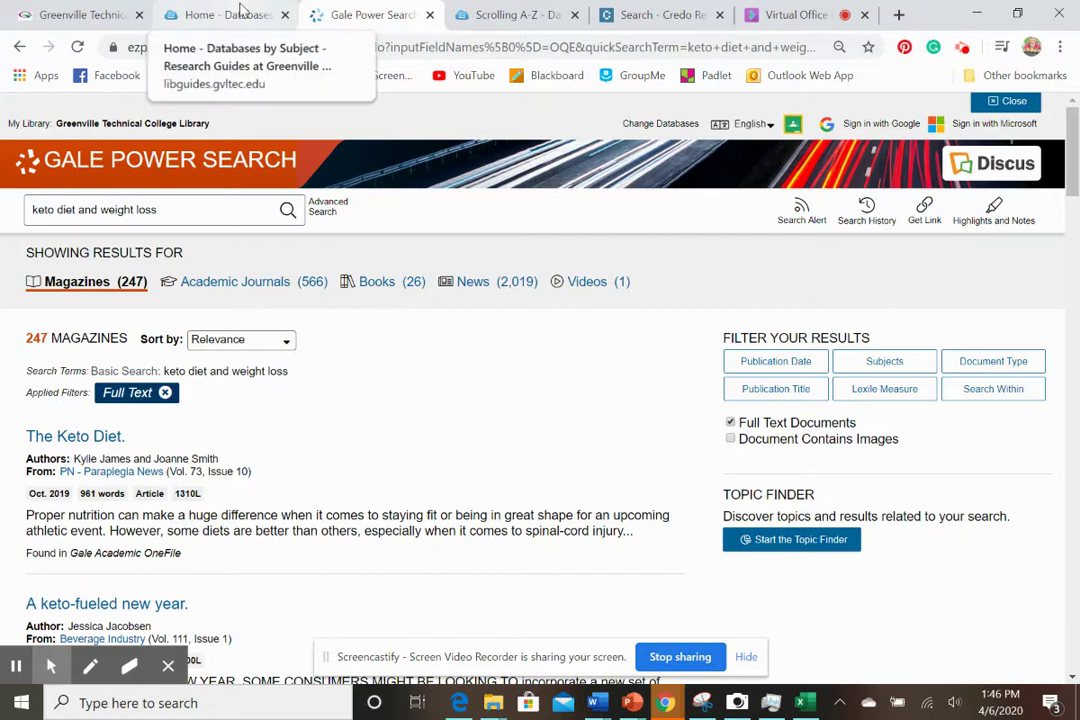
- Go back to the Databases by Subject page and switch to the ENG 101 Databases Scavenger Hunt Quiz document in Word
left_click(240, 12)
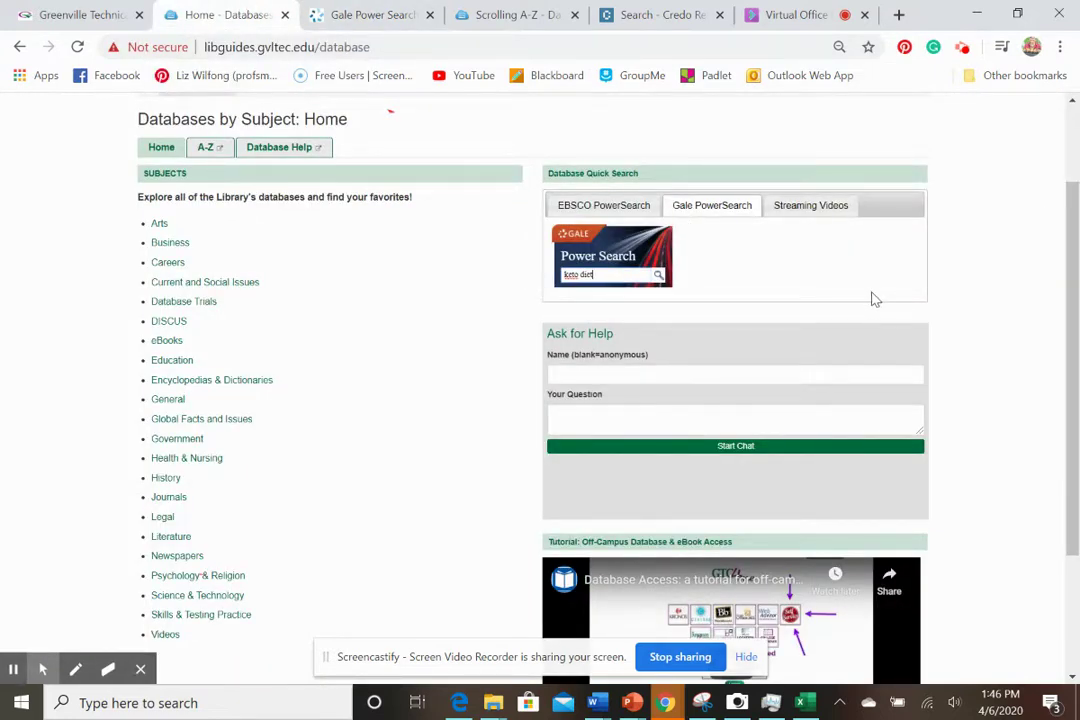
left_click_drag(1077, 283, 1075, 279)
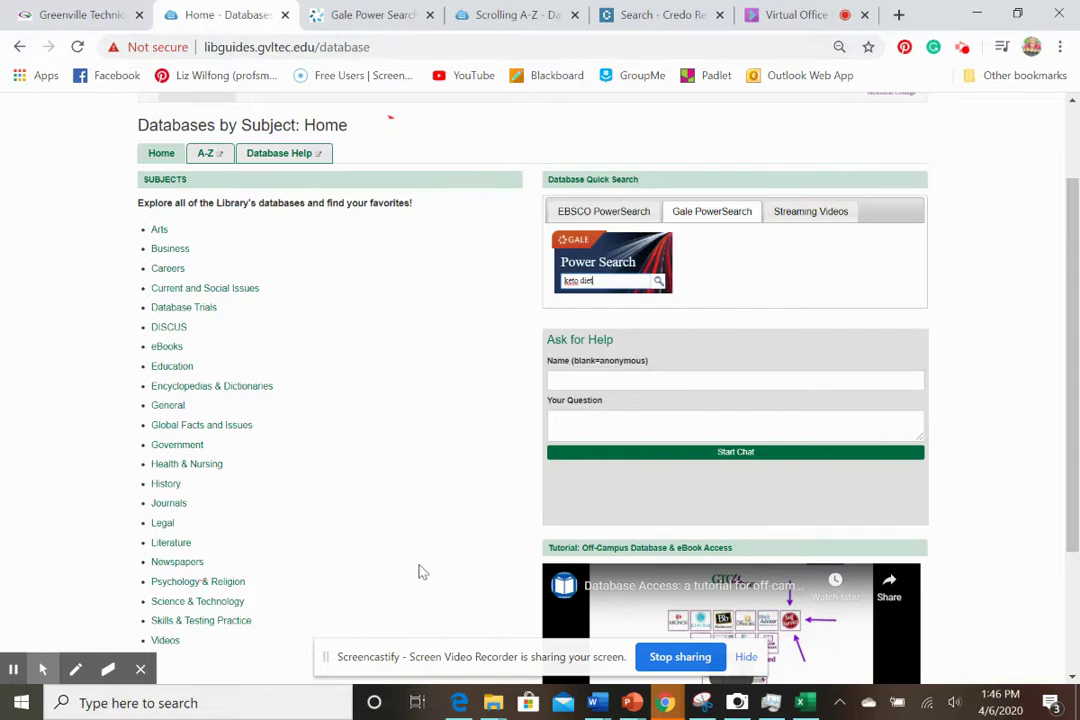
left_click(602, 708)
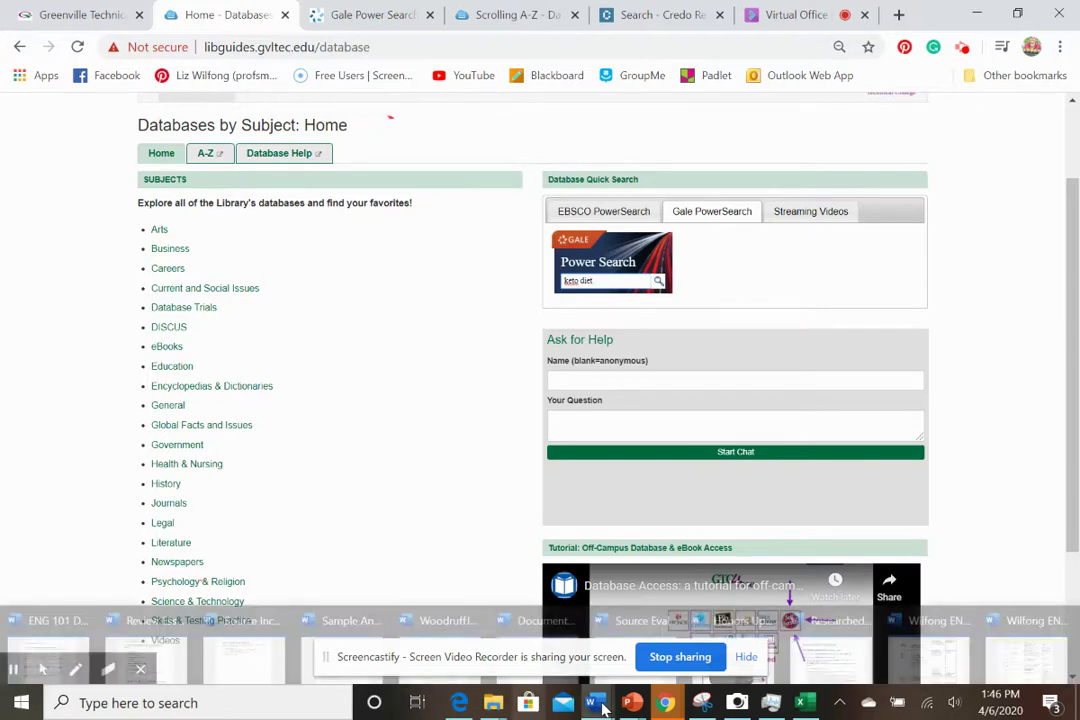
left_click(41, 644)
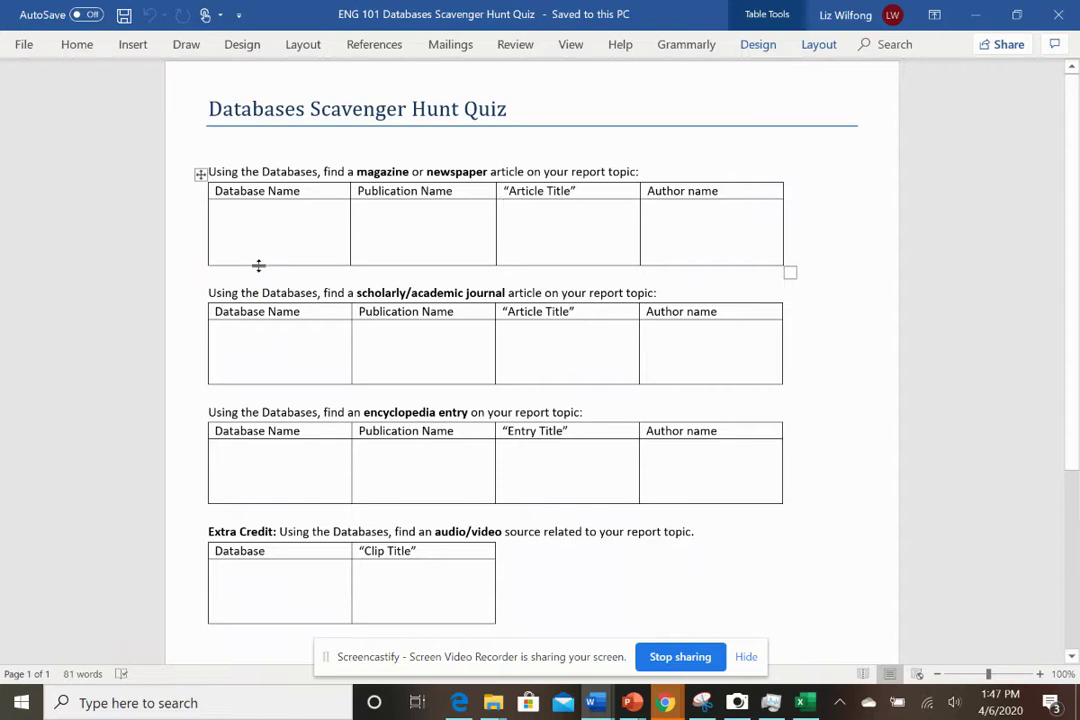
- Highlight both parts of the magazine or newspaper article instruction and place the cursor in the empty Database Name cell beneath it
double_click(314, 171)
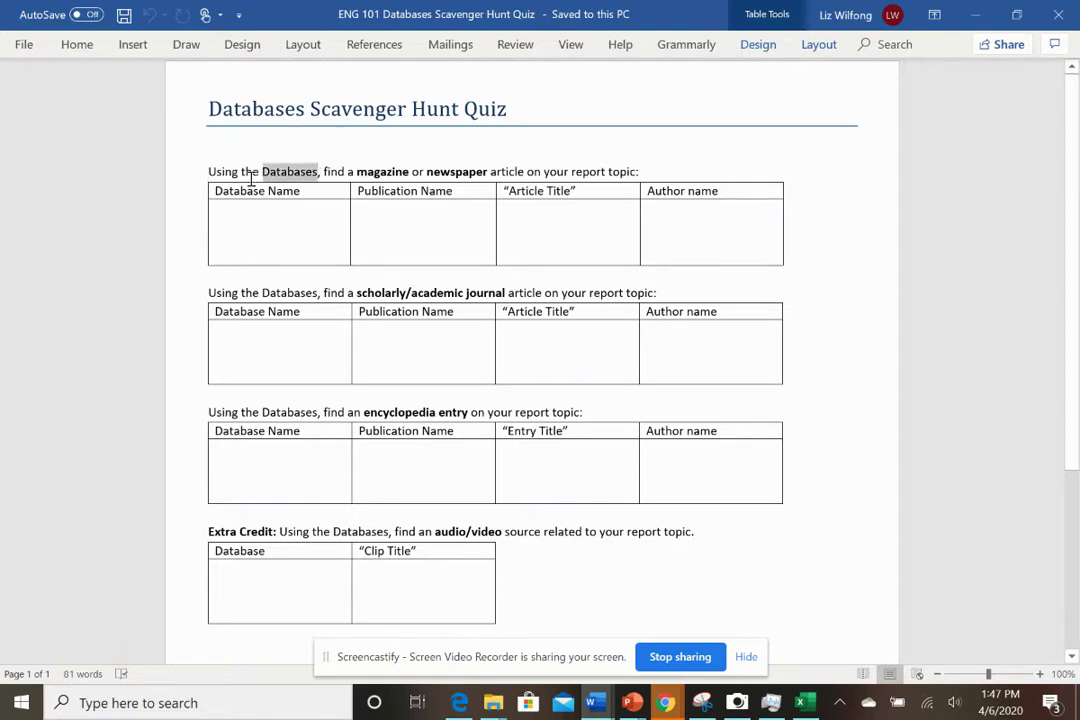
left_click(200, 171, "shift")
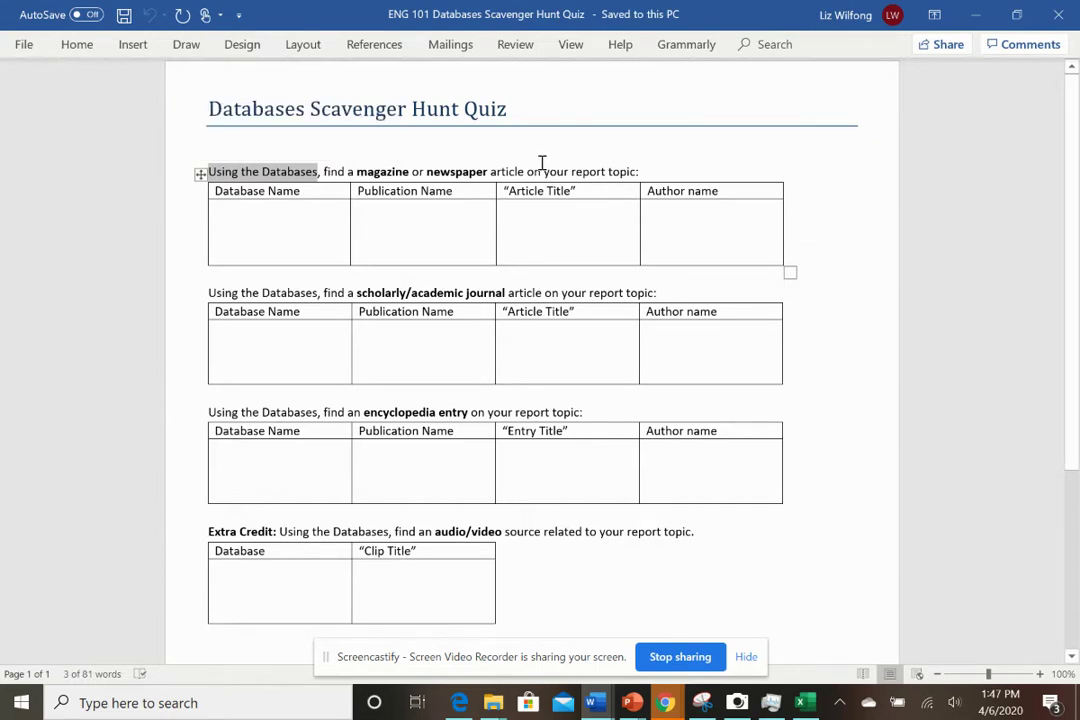
left_click(344, 171)
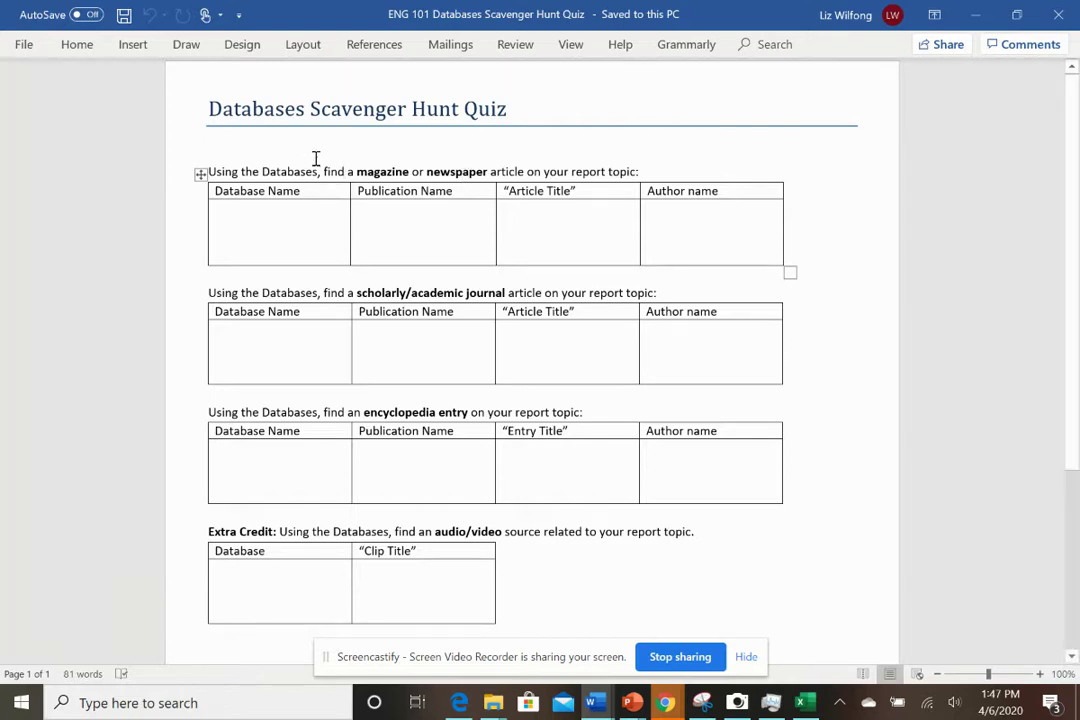
left_click_drag(325, 171, 637, 172)
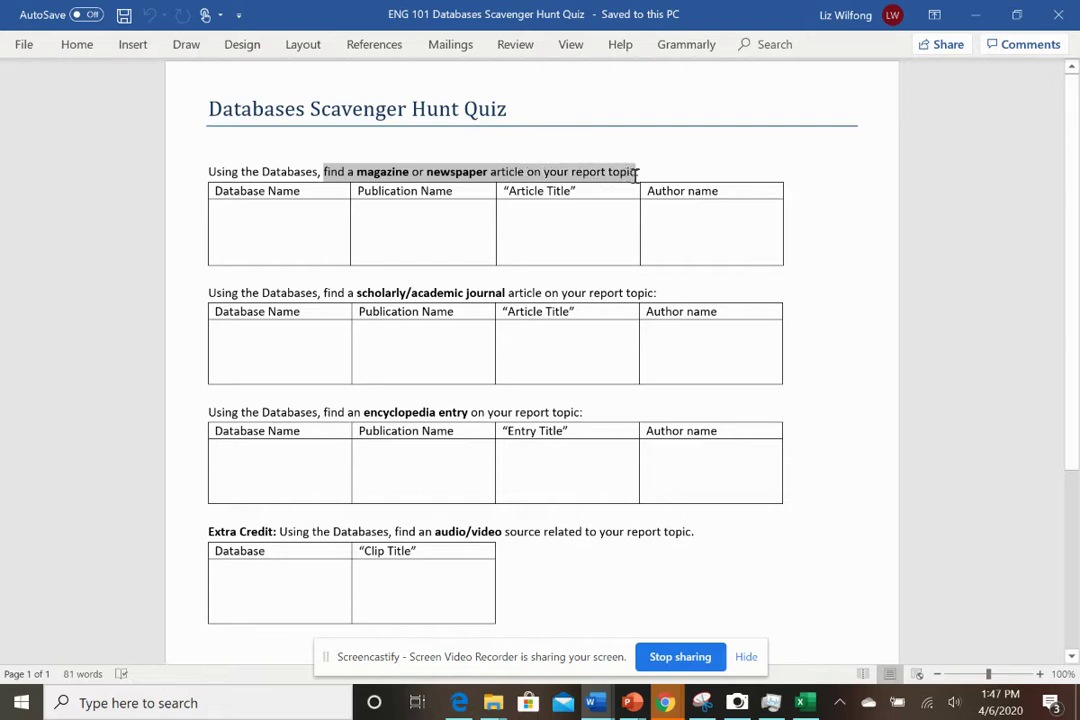
left_click(266, 225)
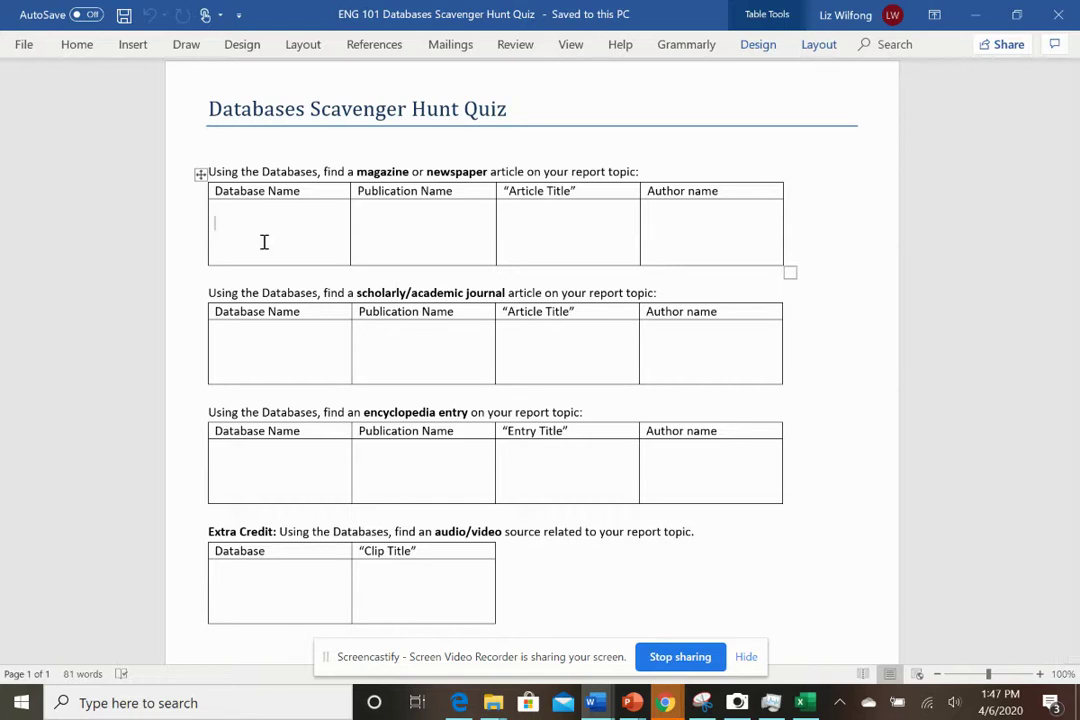
- Try Infotrac News as the database name in the magazine or newspaper table and erase it
type("Info")
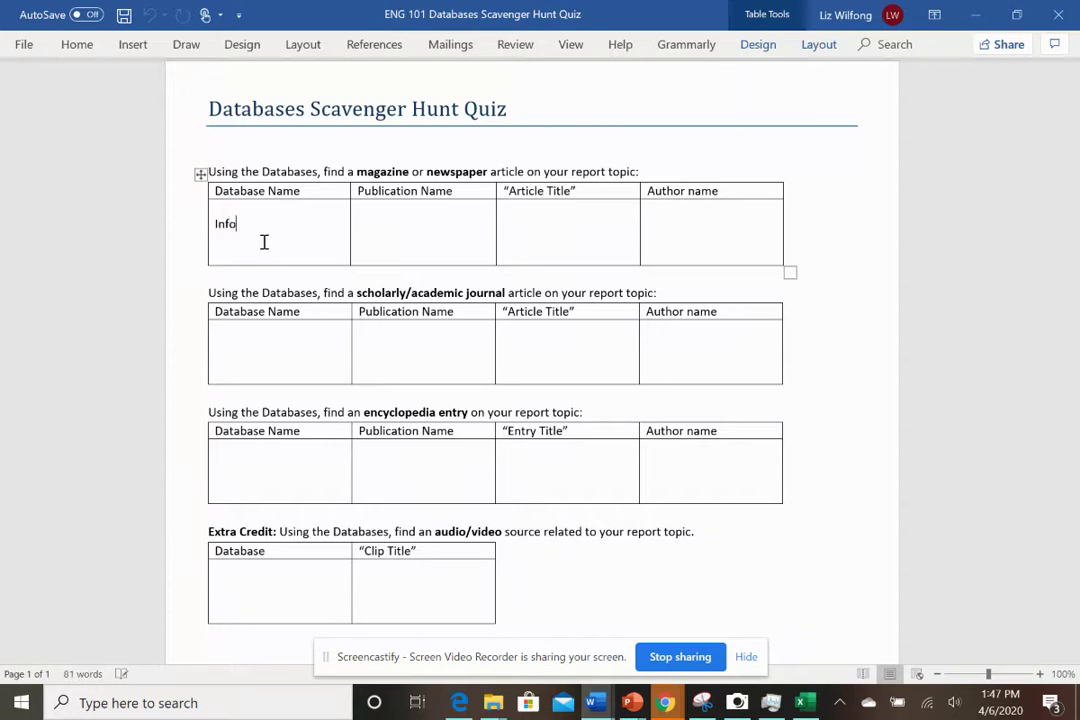
type("trac News")
key("BackSpace")
key("BackSpace")
key("BackSpace")
key("BackSpace")
key("BackSpace")
key("BackSpace")
key("BackSpace")
key("BackSpace")
key("BackSpace")
key("BackSpace")
key("BackSpace")
key("BackSpace")
key("BackSpace")
- Try Opposing Viewpoints in Context and Gale as database names in the magazine or newspaper table and clear the cell
type("Opposing Viewpoints in Cont")
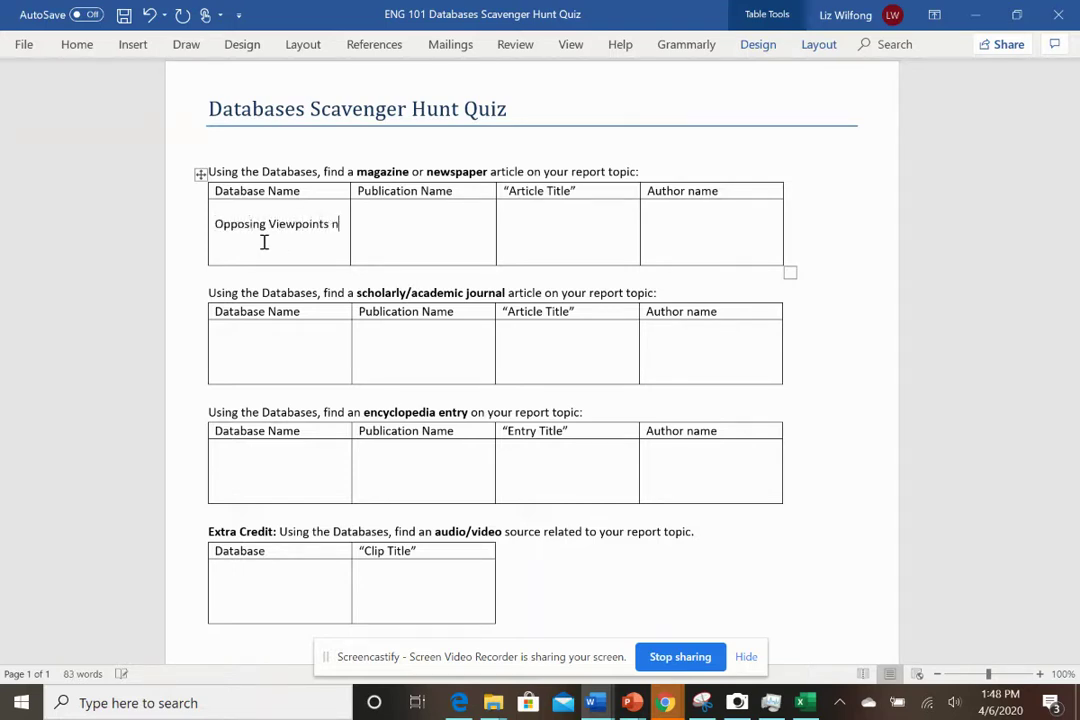
type("ext")
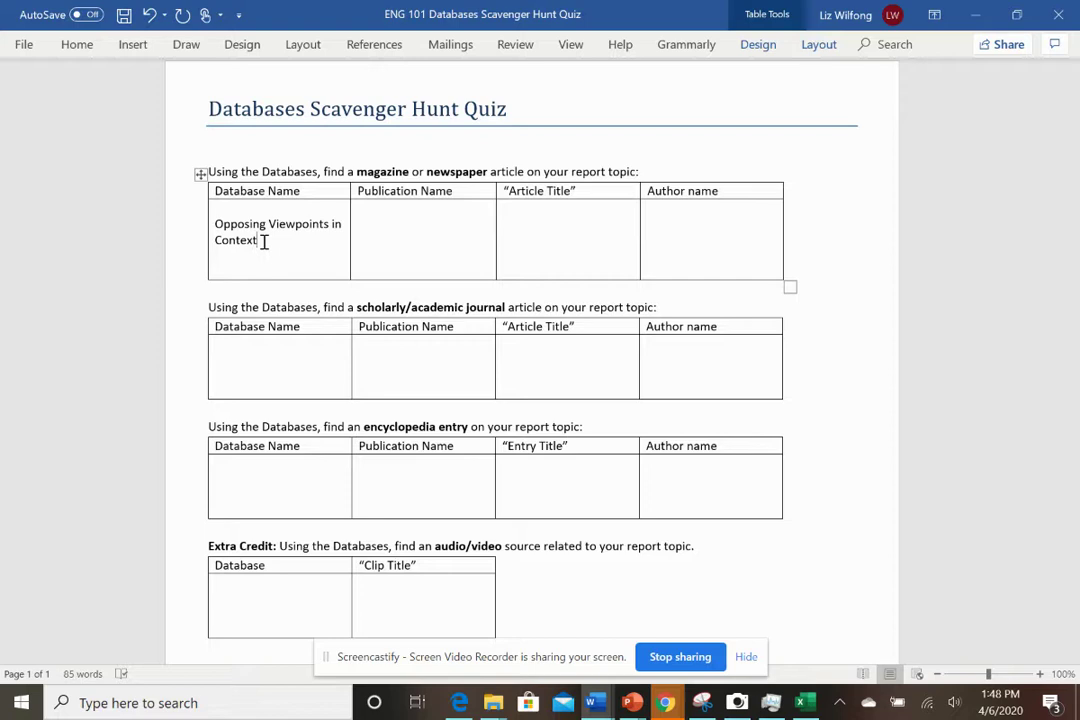
left_click_drag(264, 241, 218, 226)
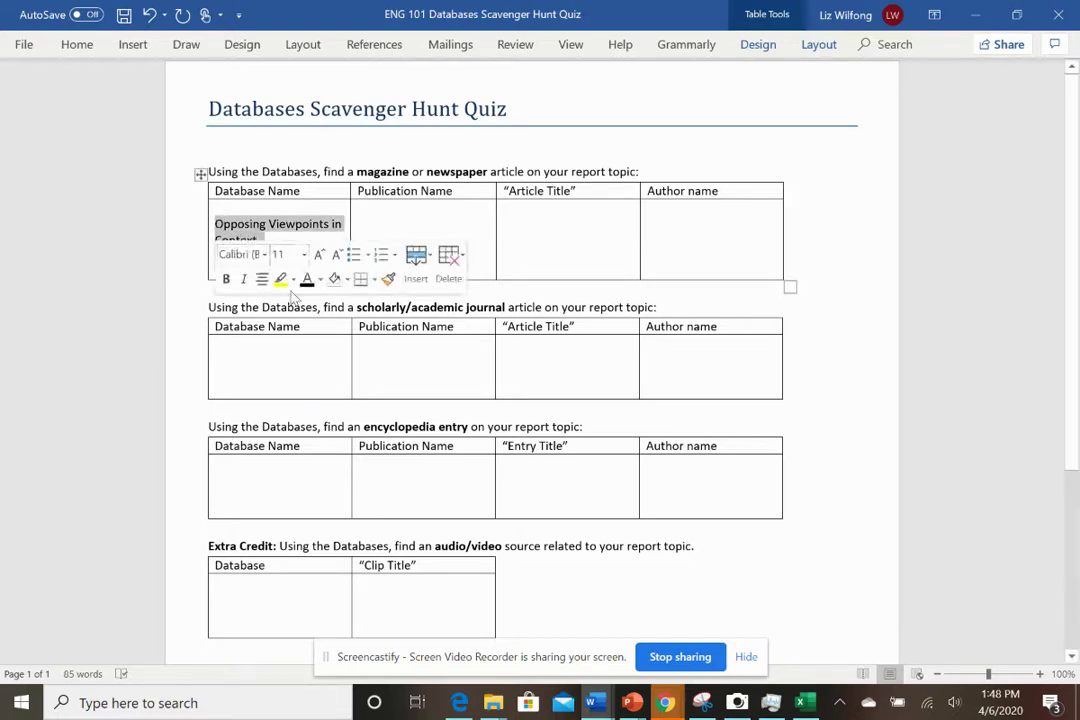
type("Gale")
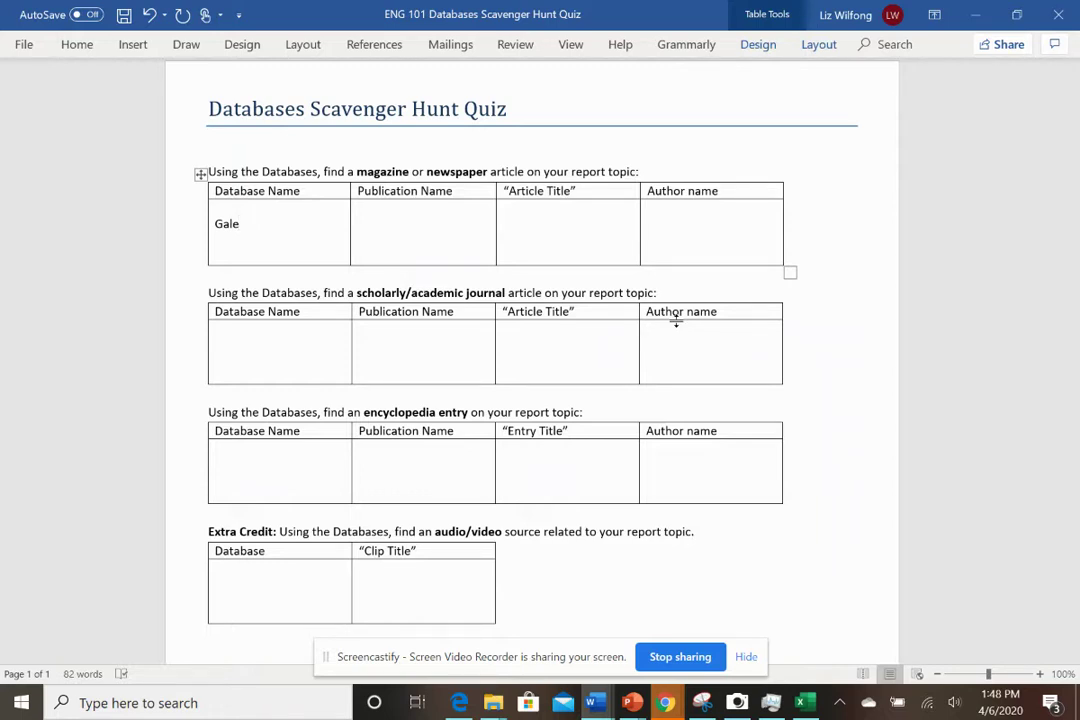
key("BackSpace")
key("BackSpace")
key("BackSpace")
key("BackSpace")
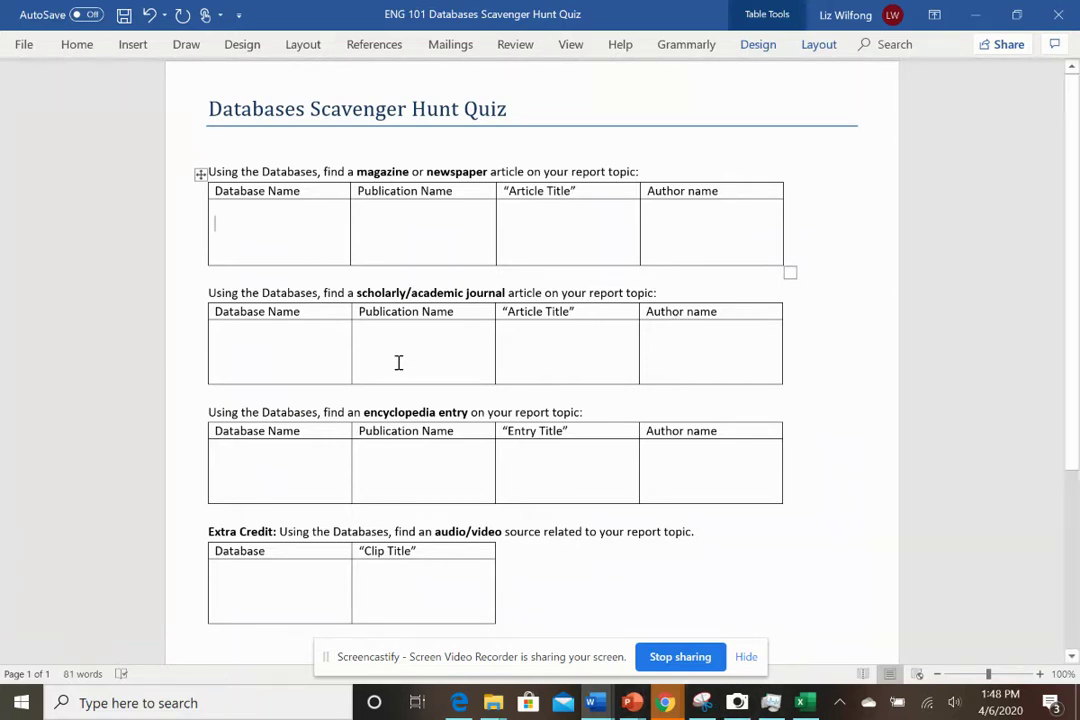
- Highlight the phrase "scholarly/academic journal" in the second quiz instruction and clear the highlight
left_click(379, 225)
left_click_drag(505, 291, 357, 292)
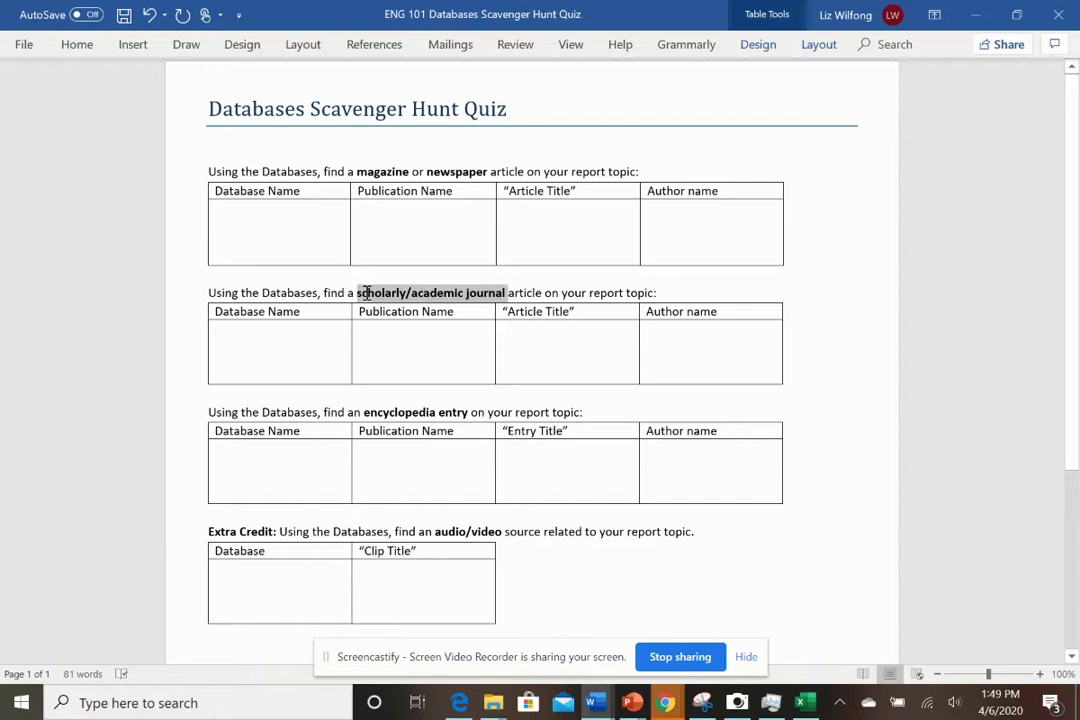
left_click(232, 221)
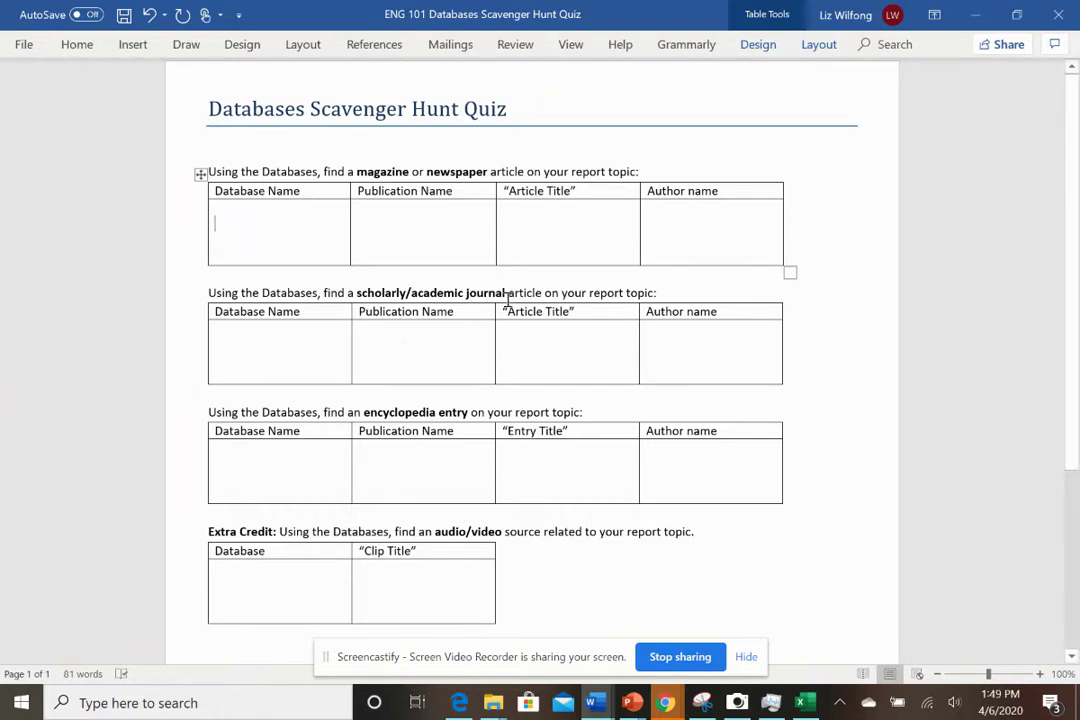
left_click_drag(508, 293, 357, 294)
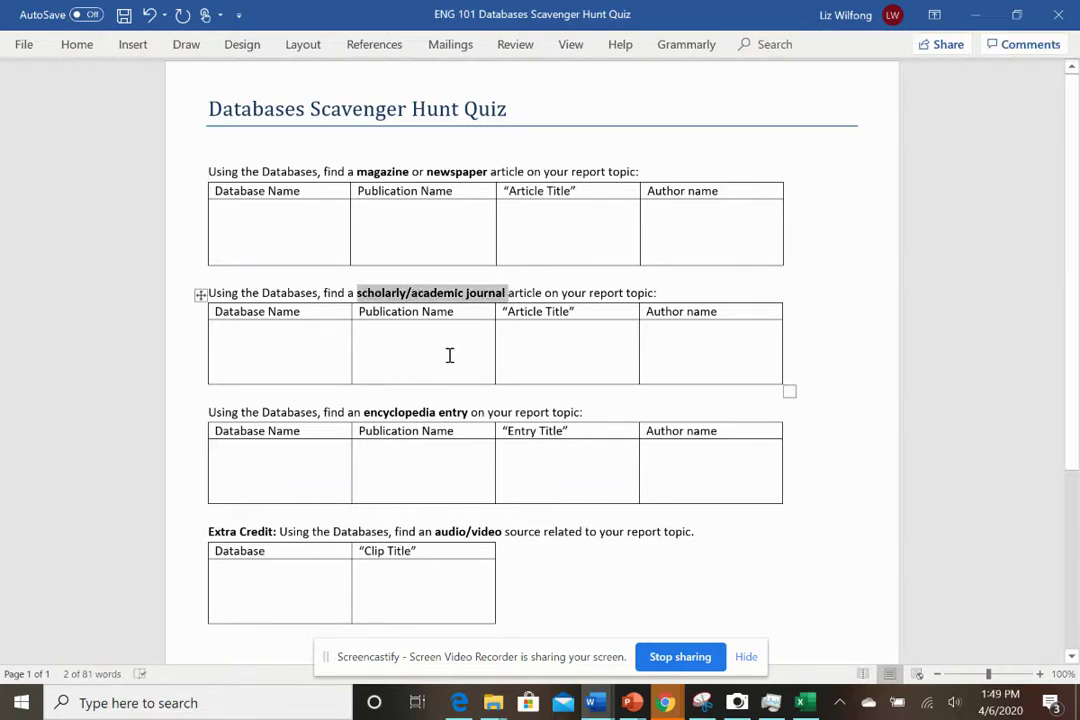
left_click(467, 397)
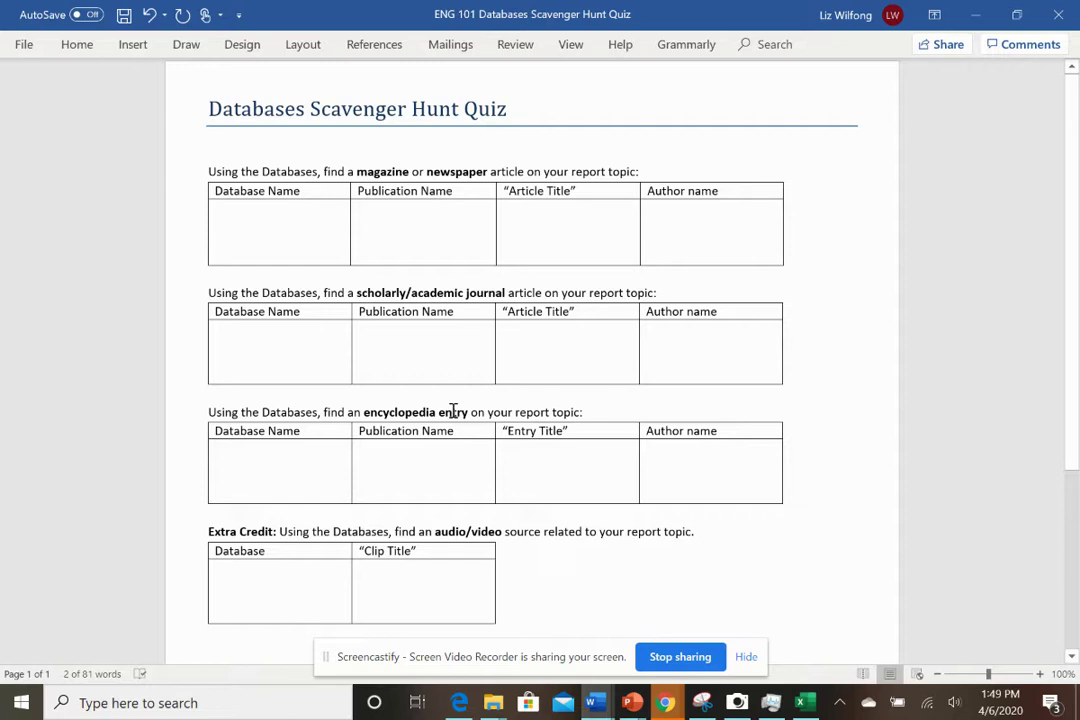
- Highlight "encyclopedia entry" in the third quiz instruction and place the cursor in the extra credit Database cell
left_click_drag(469, 411, 364, 412)
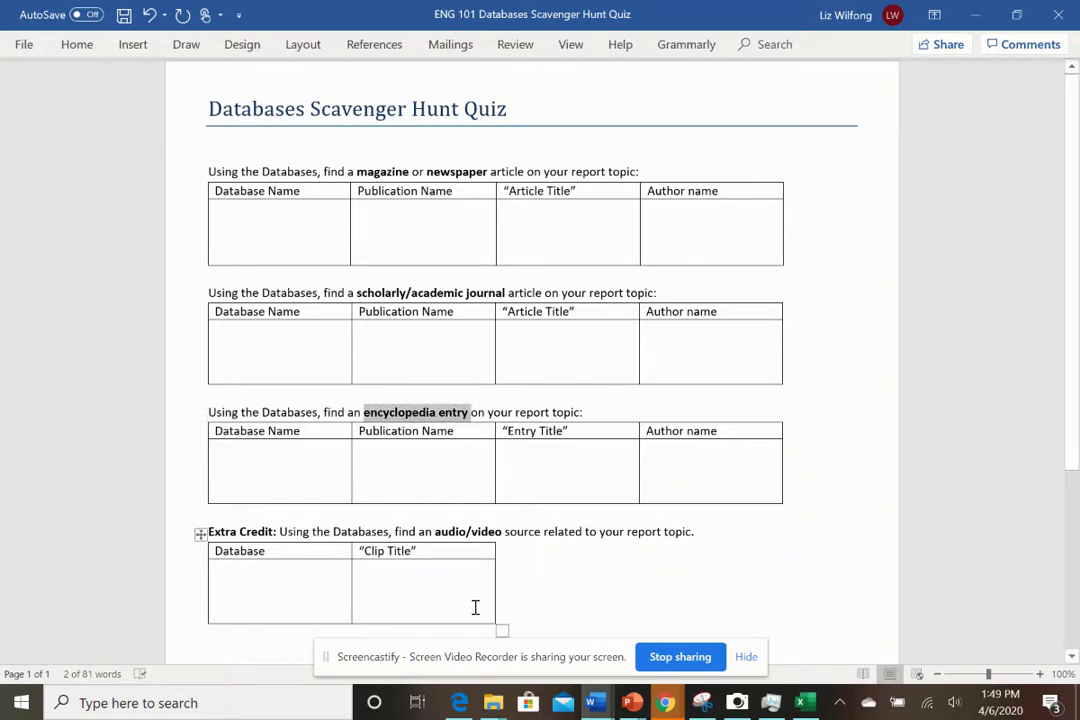
left_click(740, 237)
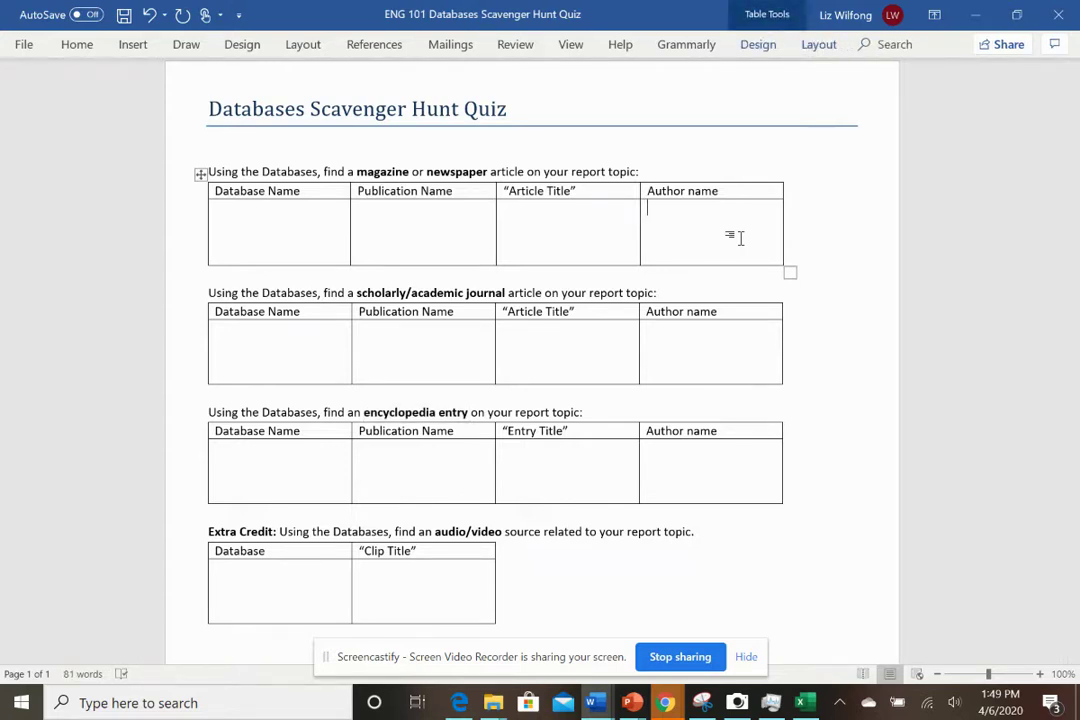
left_click(668, 705)
left_click(318, 592)
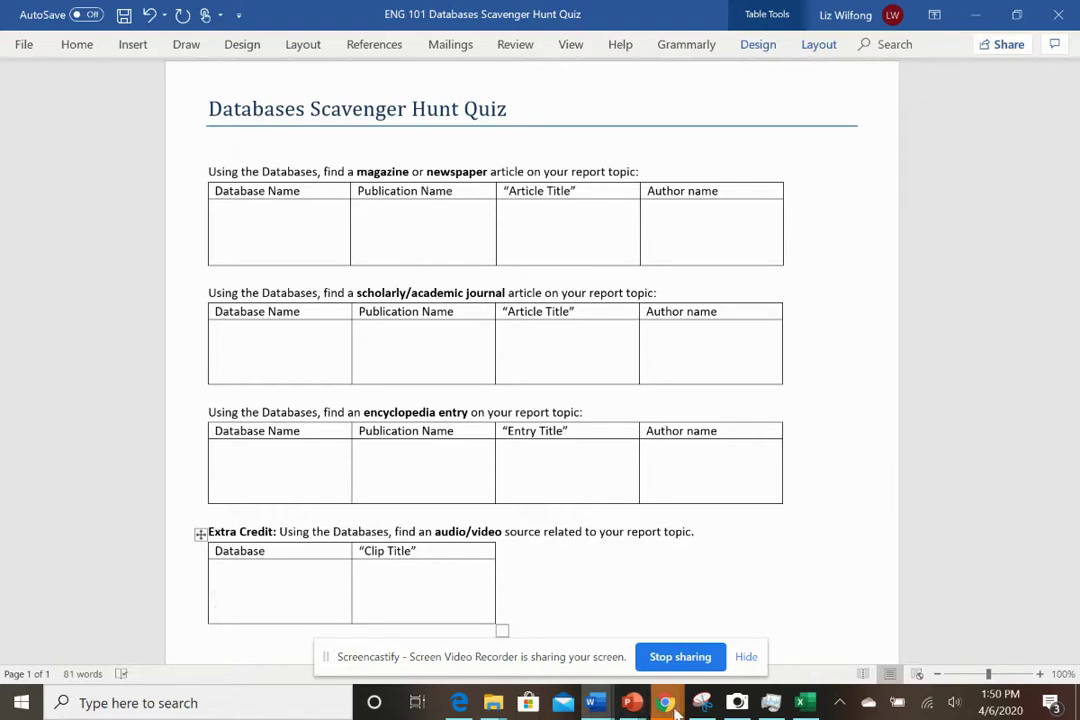
- Switch to Chrome and open the Ketogenic Diets entry from The Gale Encyclopedia of Diets in the Credo Reference results
mouse_move(672, 706)
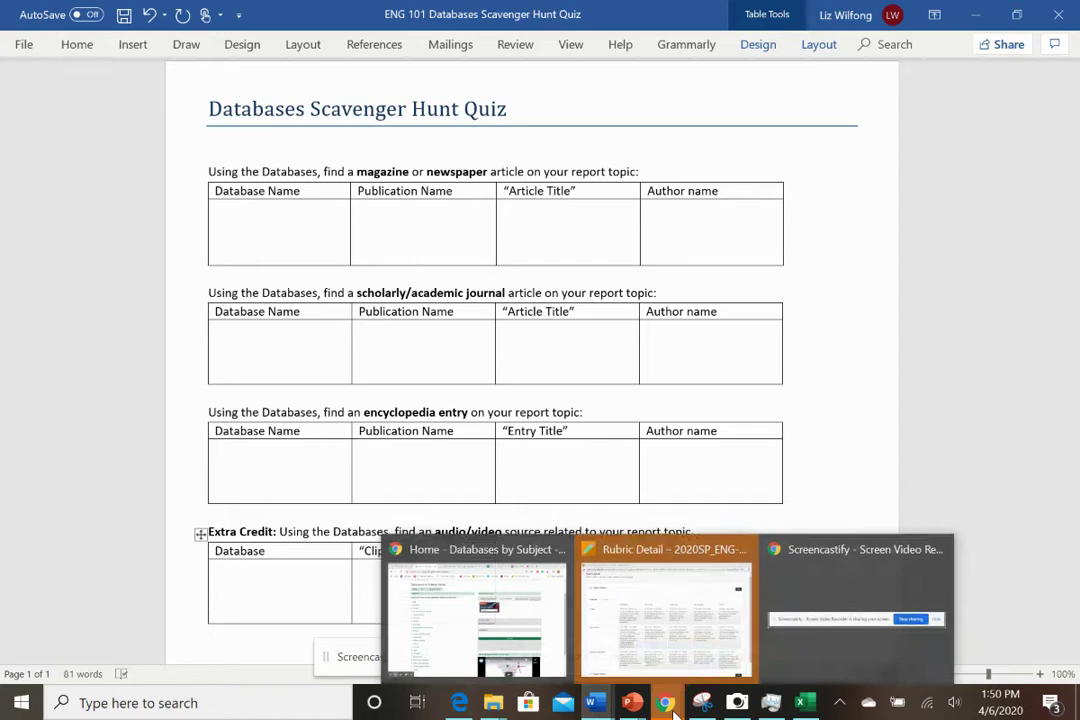
left_click(446, 560)
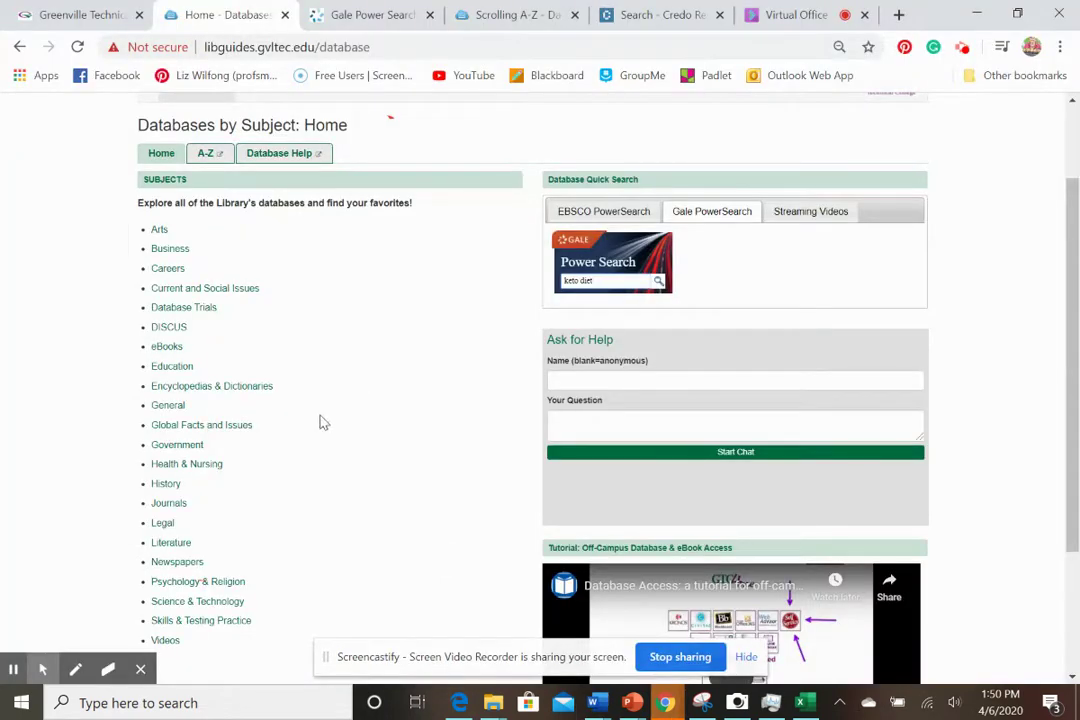
scroll(321, 419, "up", 2)
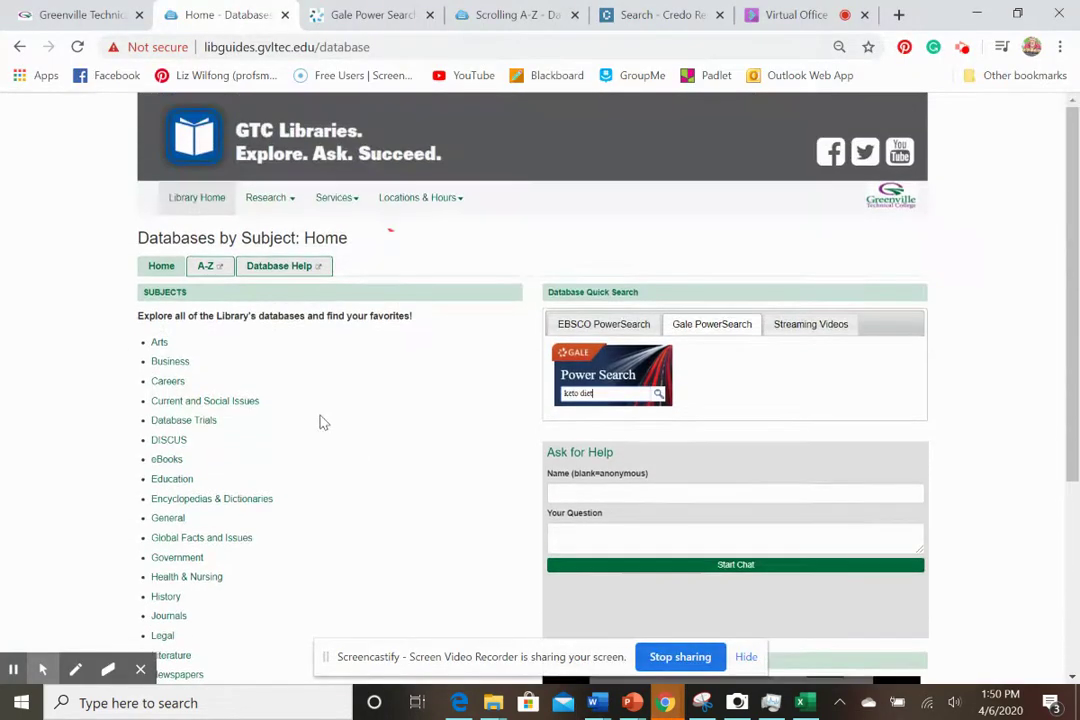
left_click(380, 12)
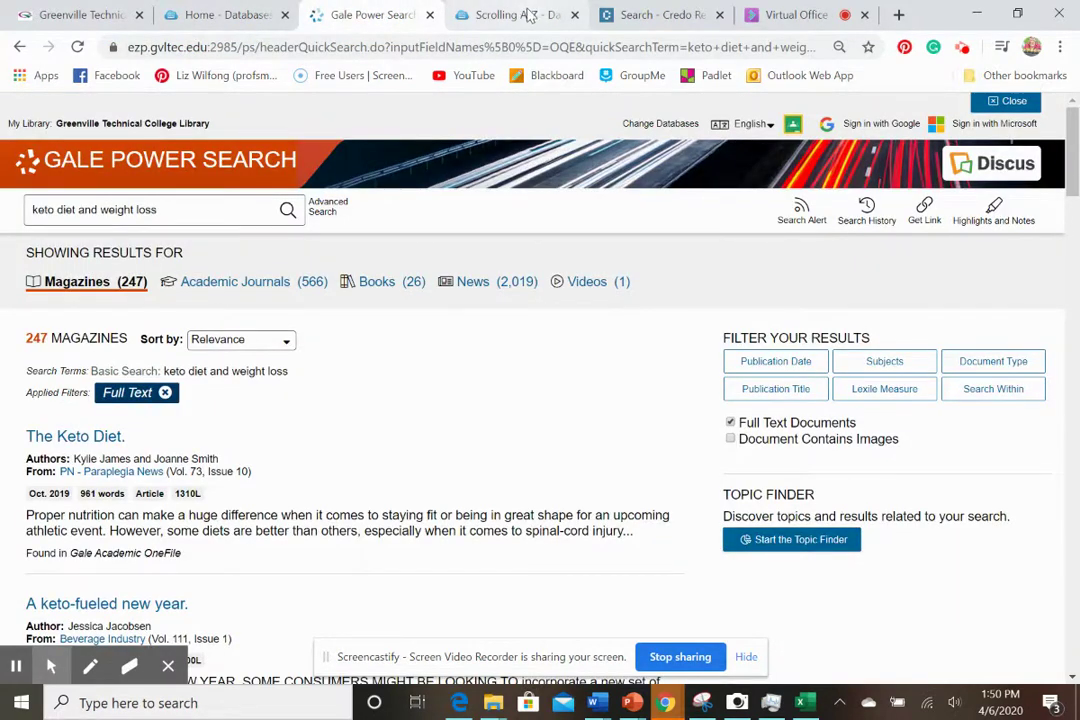
left_click(667, 18)
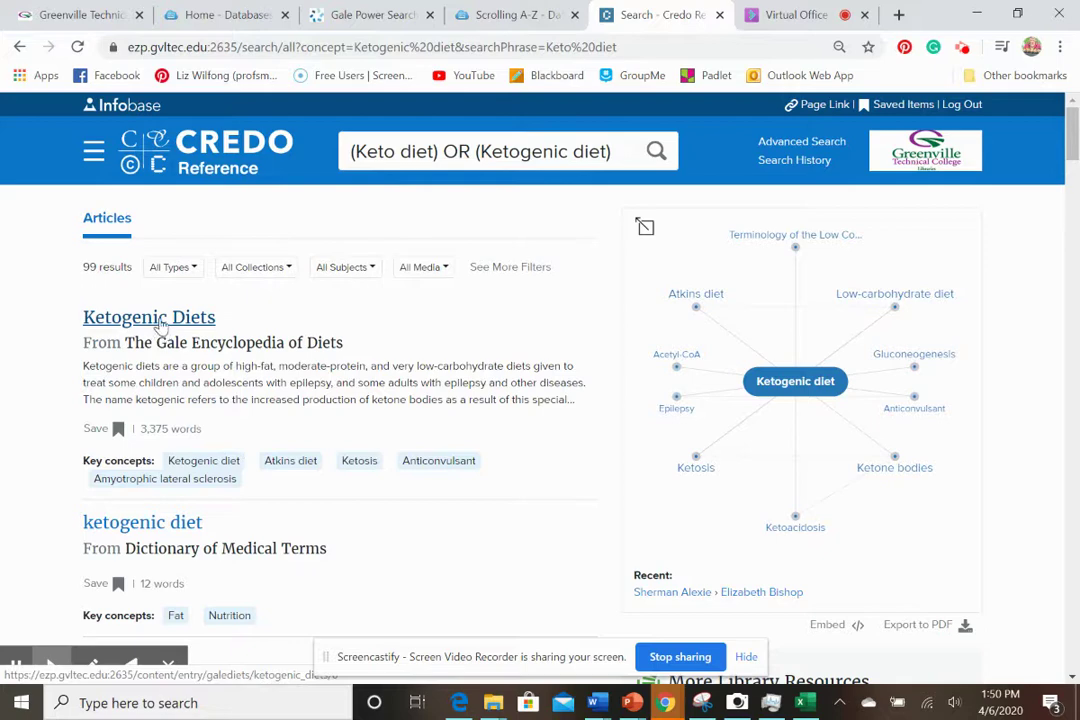
left_click(158, 325)
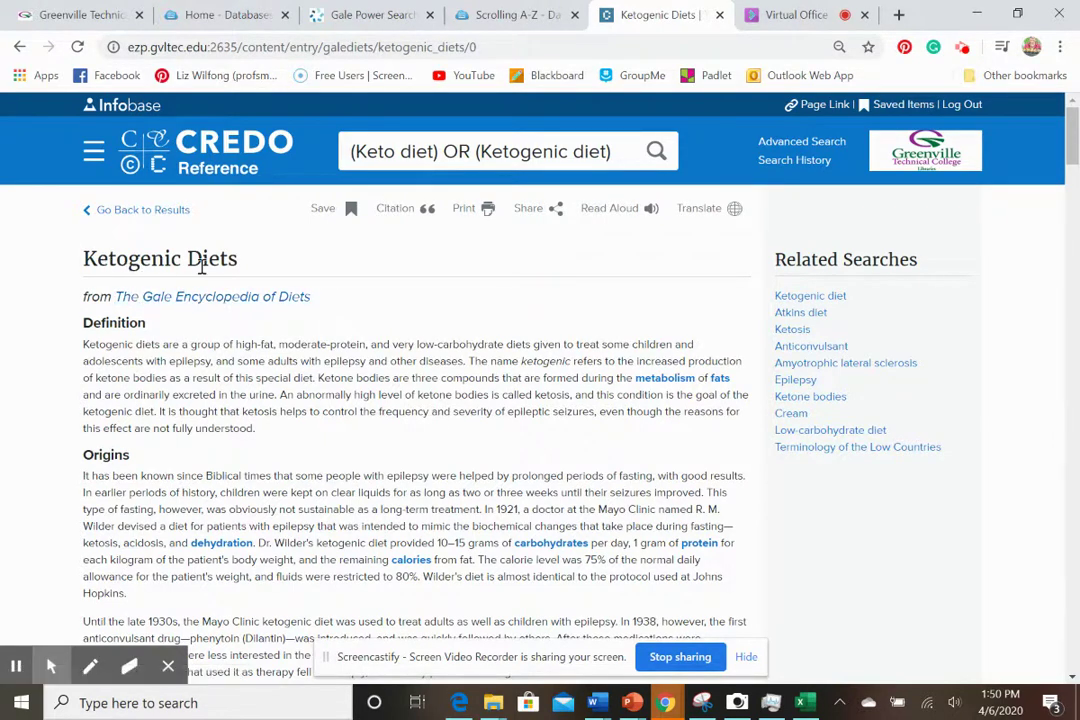
- Look through the Ketogenic Diets entry down to the author credit and citation at its end
scroll(374, 386, "down", 7)
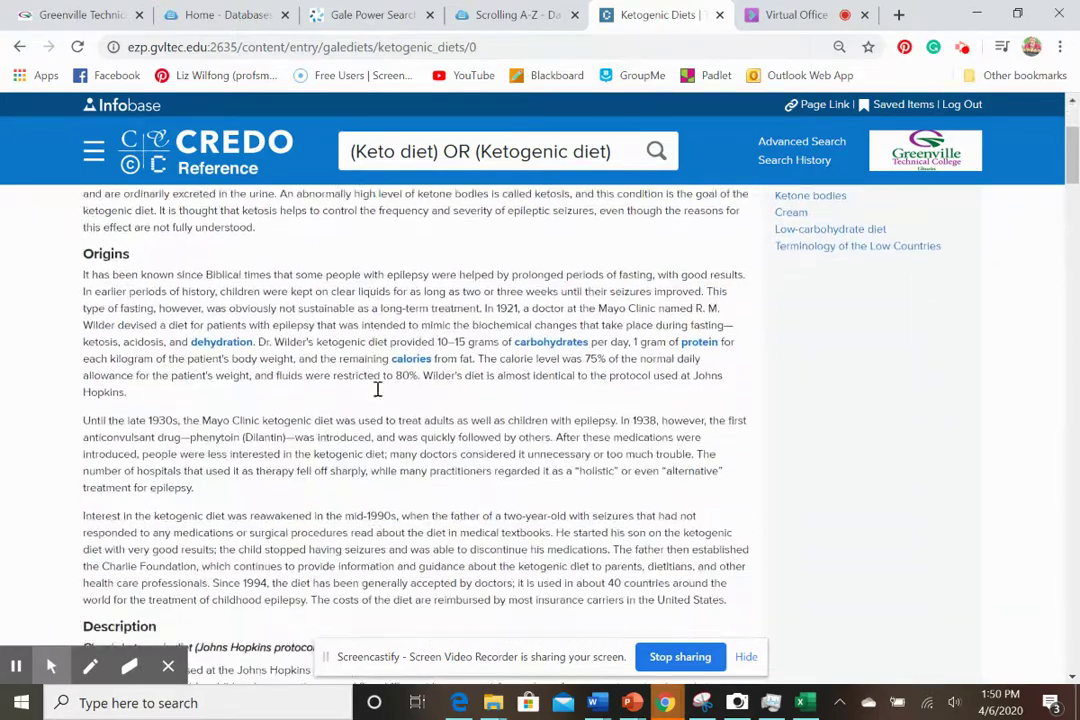
scroll(367, 390, "down", 5)
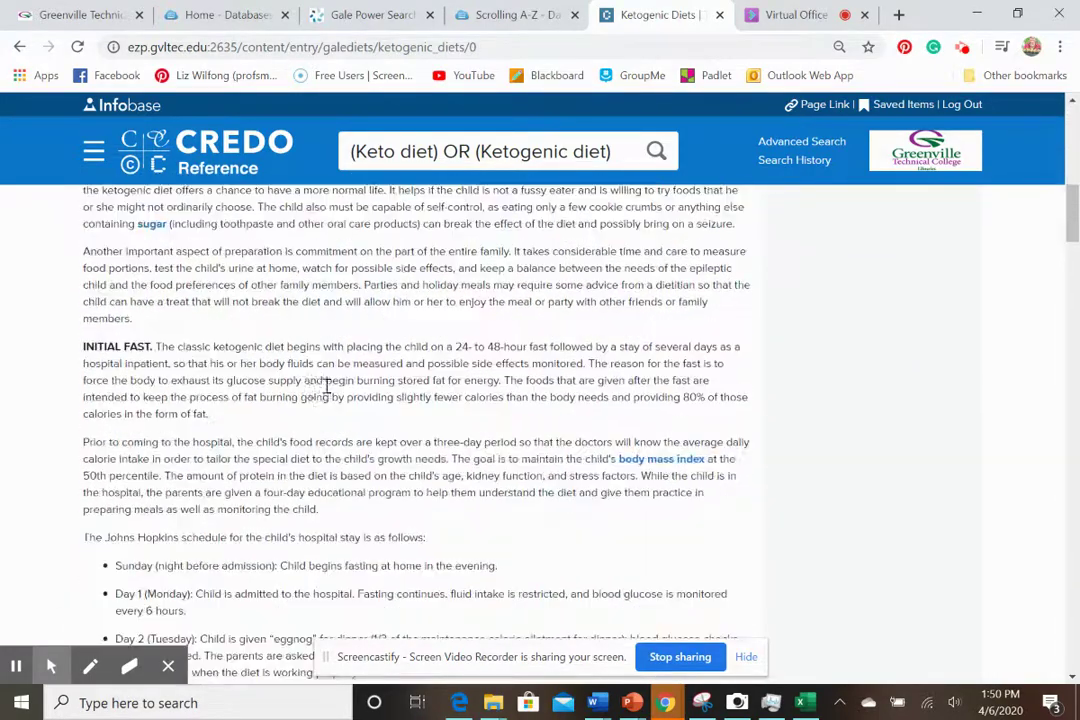
scroll(287, 365, "down", 10)
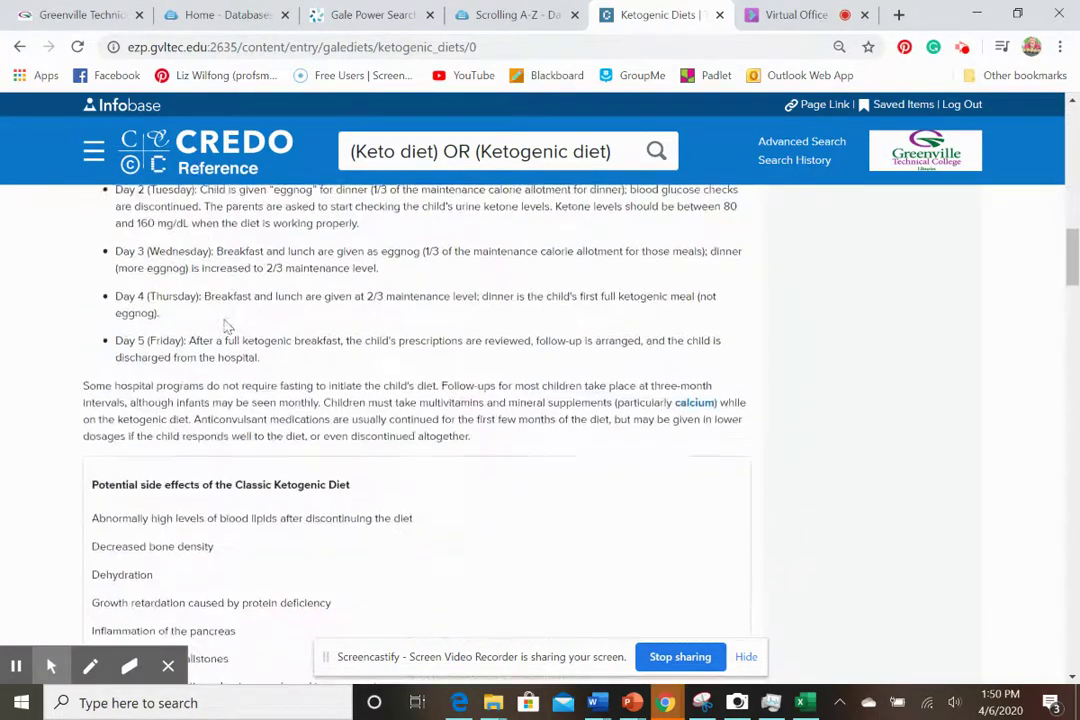
scroll(228, 326, "down", 10)
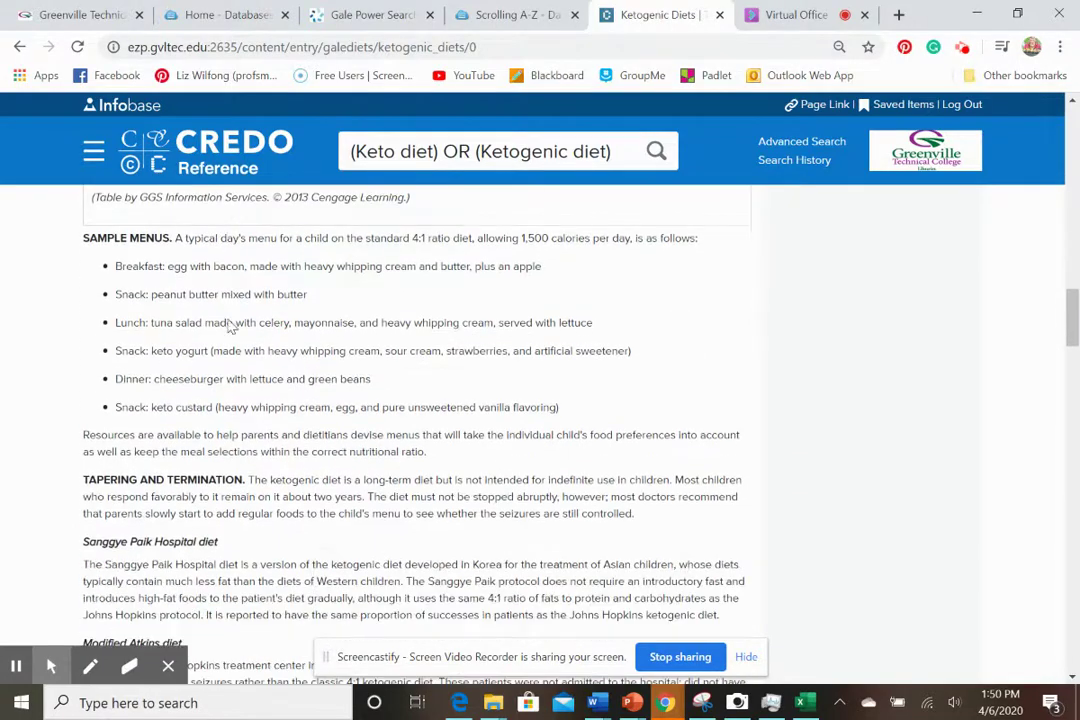
scroll(228, 320, "down", 15)
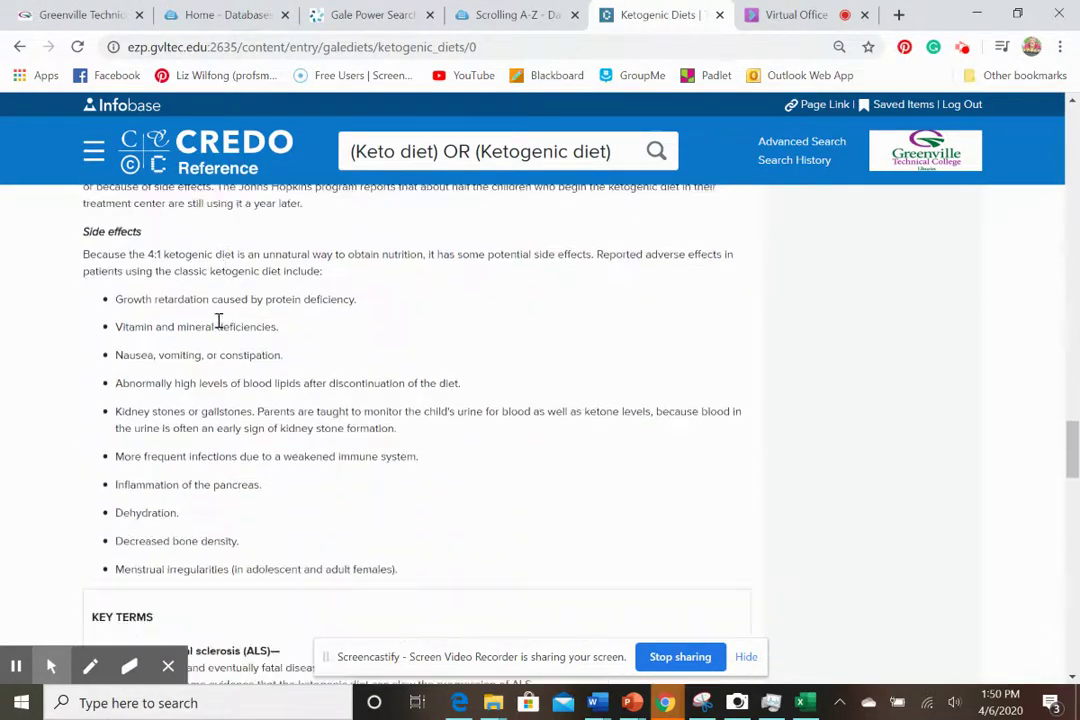
scroll(218, 328, "down", 15)
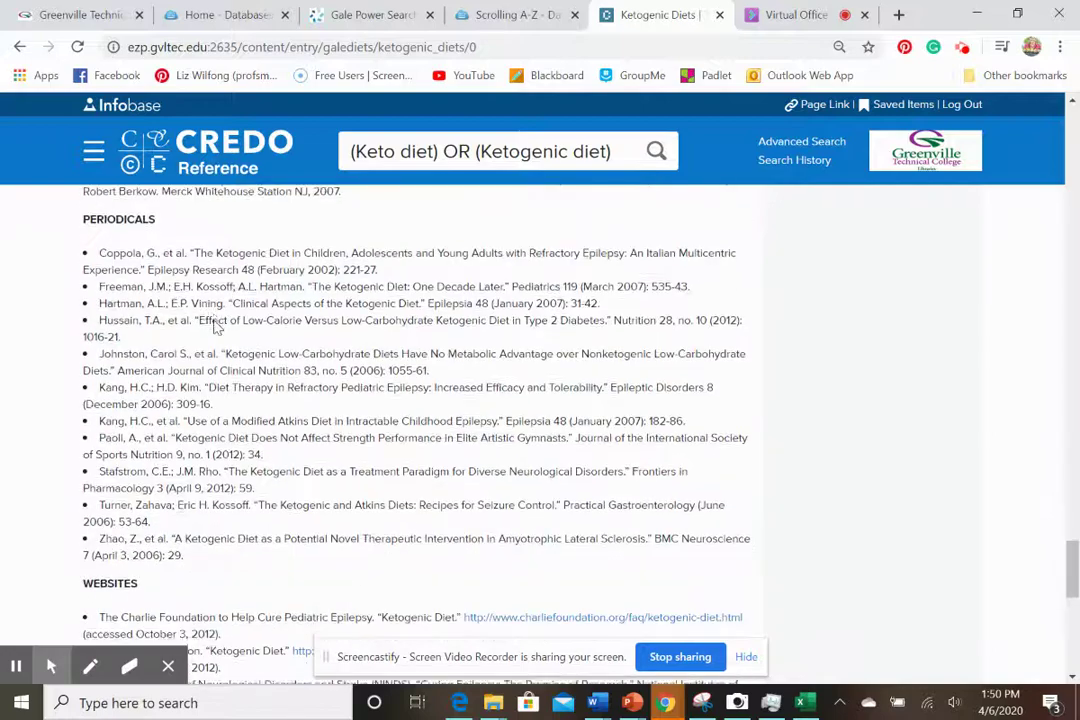
scroll(290, 470, "down", 2)
scroll(313, 485, "up", 2)
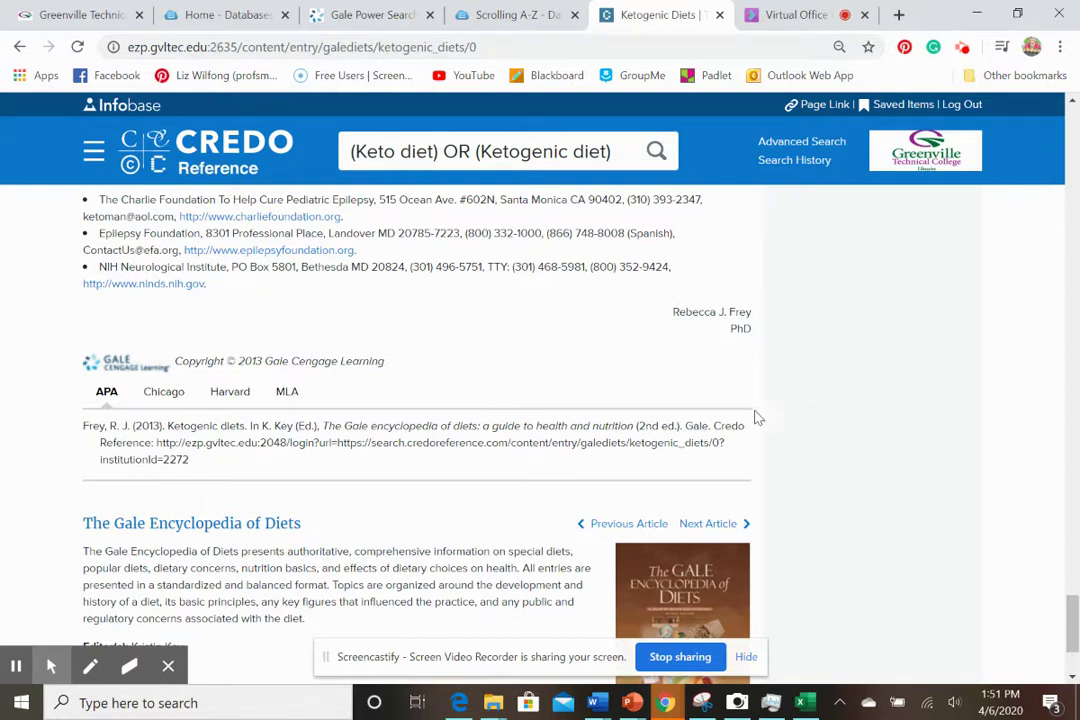
- Show the entry's citation in MLA format, highlight the full citation and clear the highlight
left_click(287, 393)
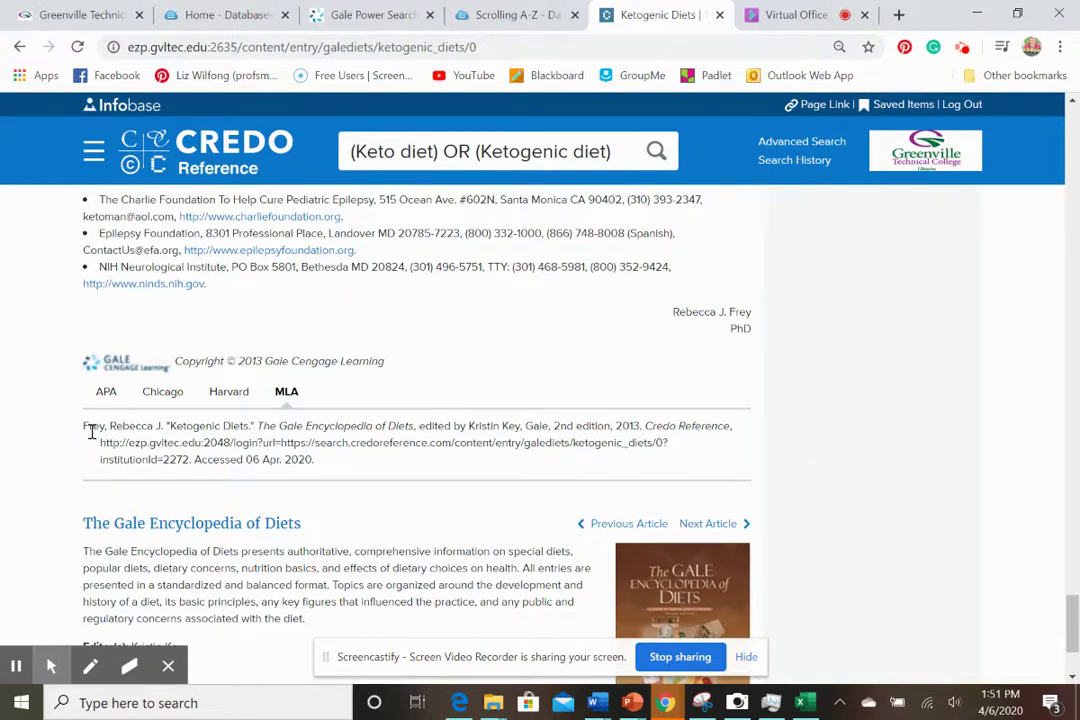
left_click_drag(87, 432, 322, 464)
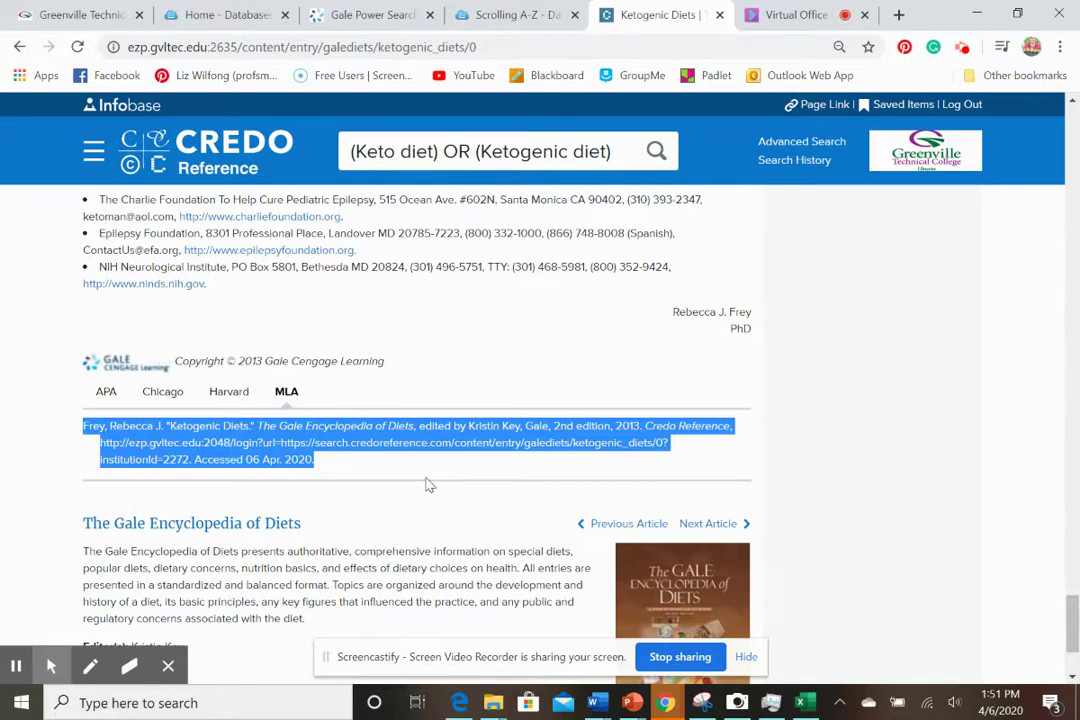
left_click(325, 470)
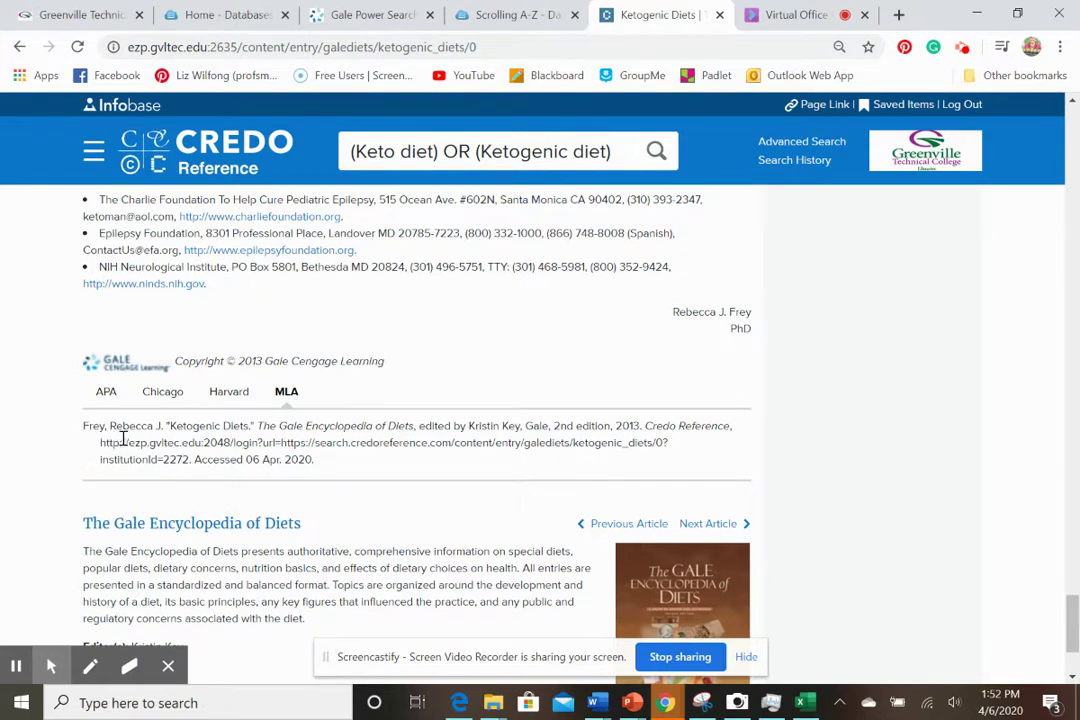
- Highlight the author in the MLA citation and enter the author's full name in the encyclopedia entry table of the Word quiz
left_click_drag(90, 430, 163, 427)
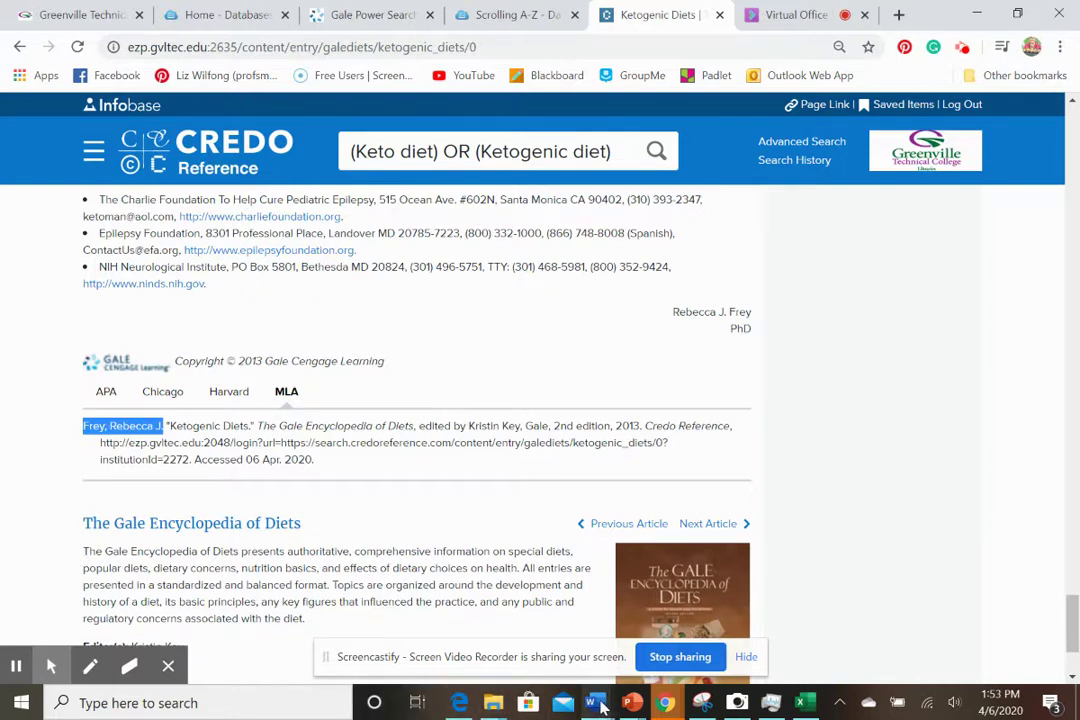
mouse_move(600, 707)
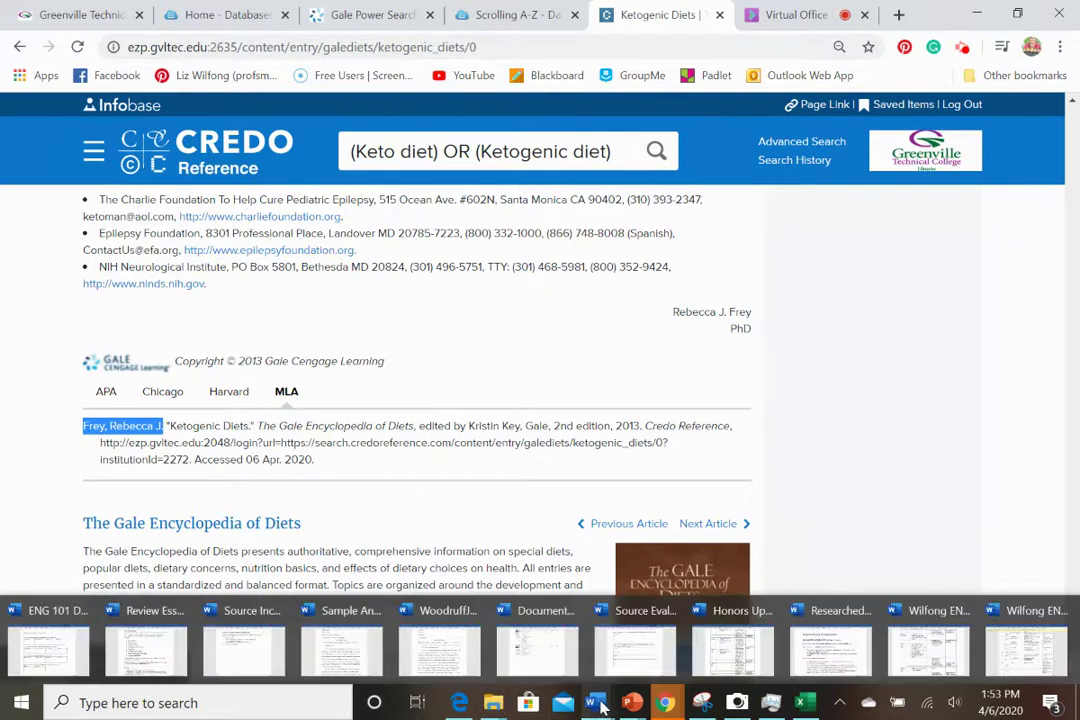
left_click(65, 635)
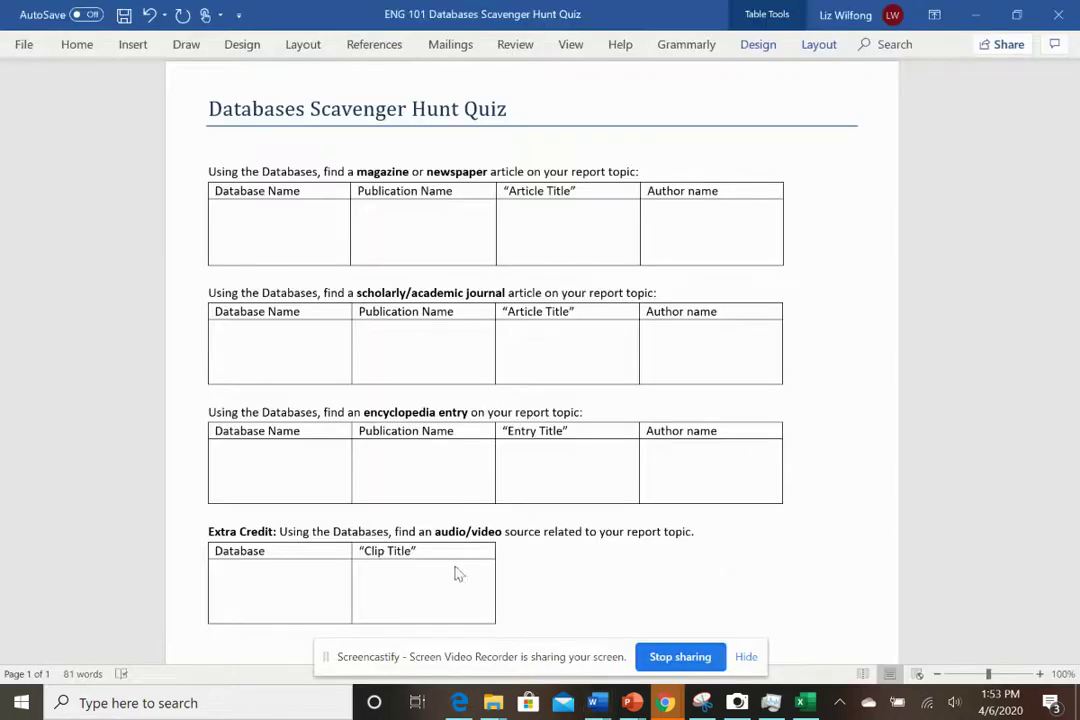
left_click(697, 465)
type("Rebecca Frey")
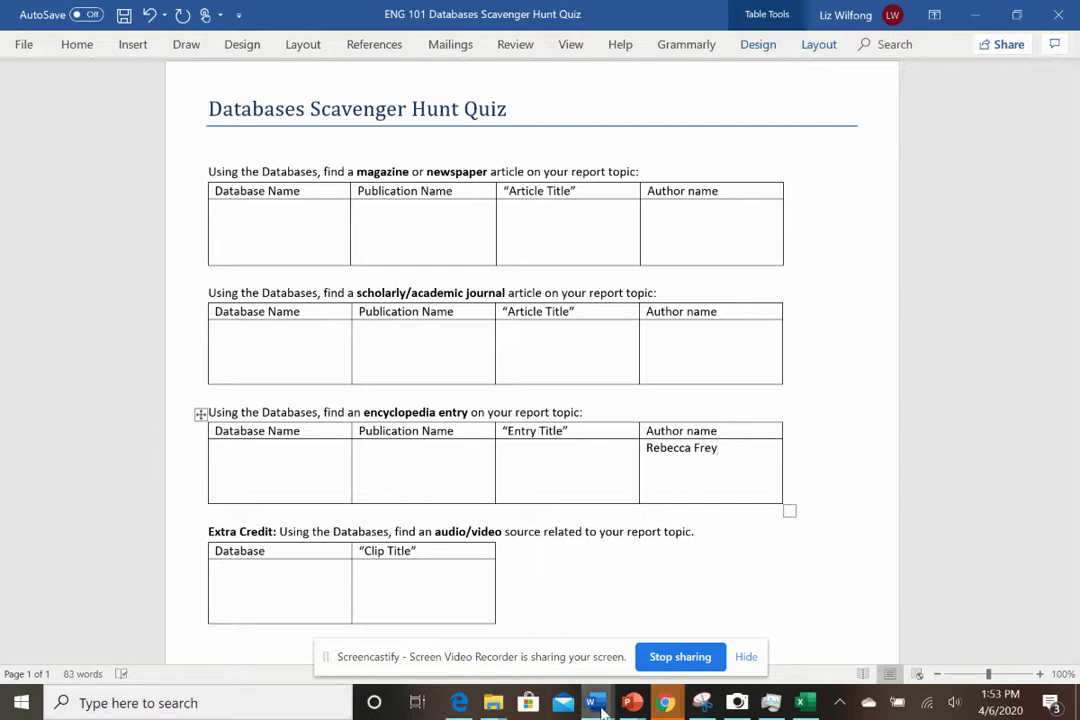
- Copy the database name Credo Reference from the MLA citation in Chrome into the Database Name cell of the Word quiz's encyclopedia entry table
mouse_move(664, 703)
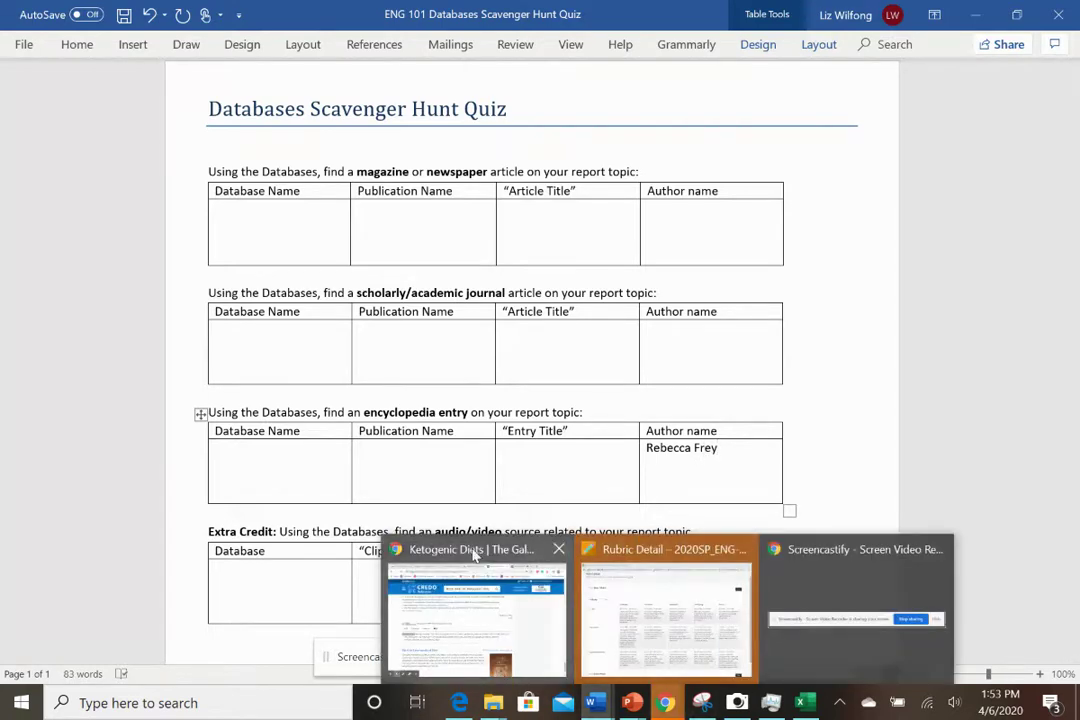
left_click(515, 578)
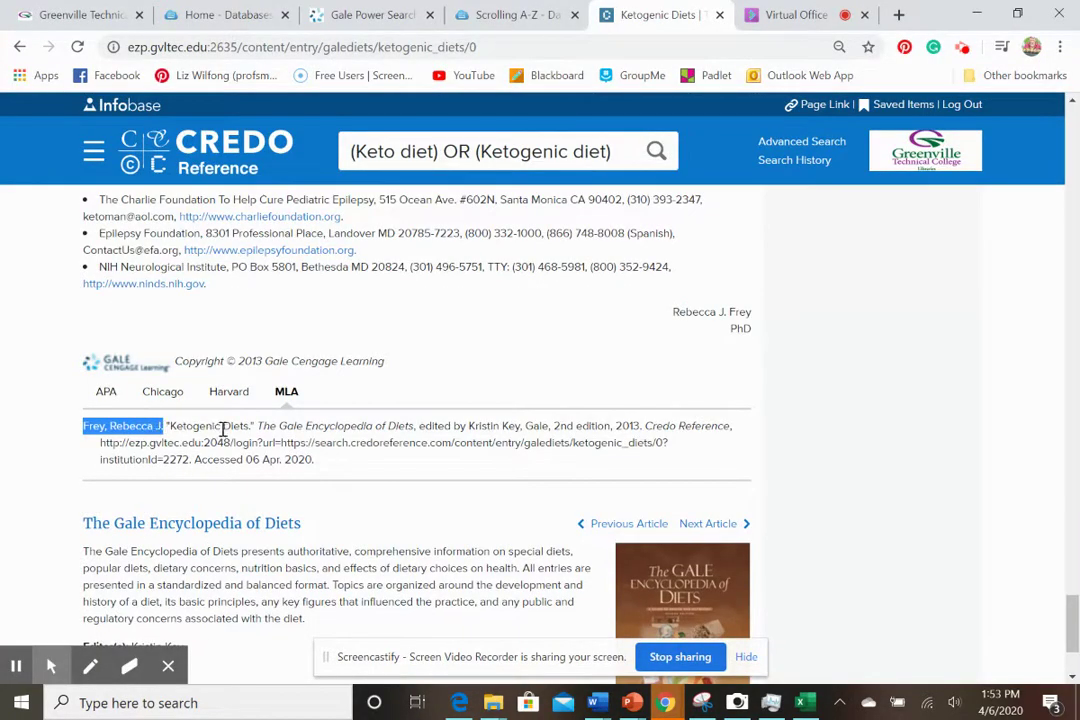
left_click_drag(731, 428, 648, 428)
key("ctrl+c")
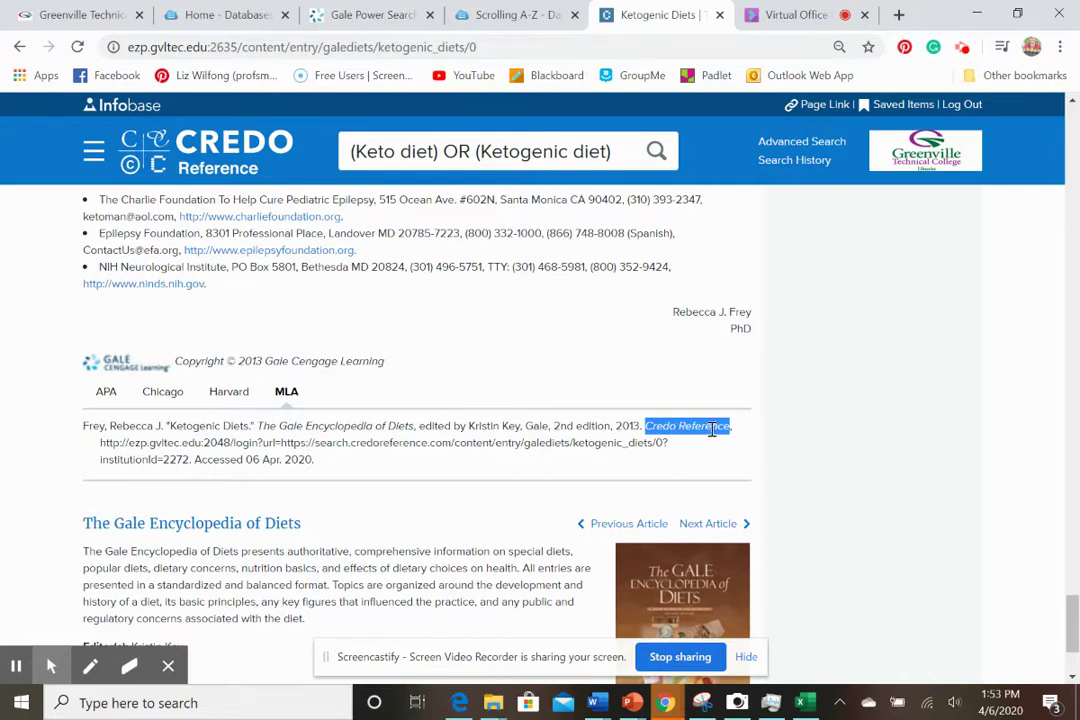
left_click(595, 704)
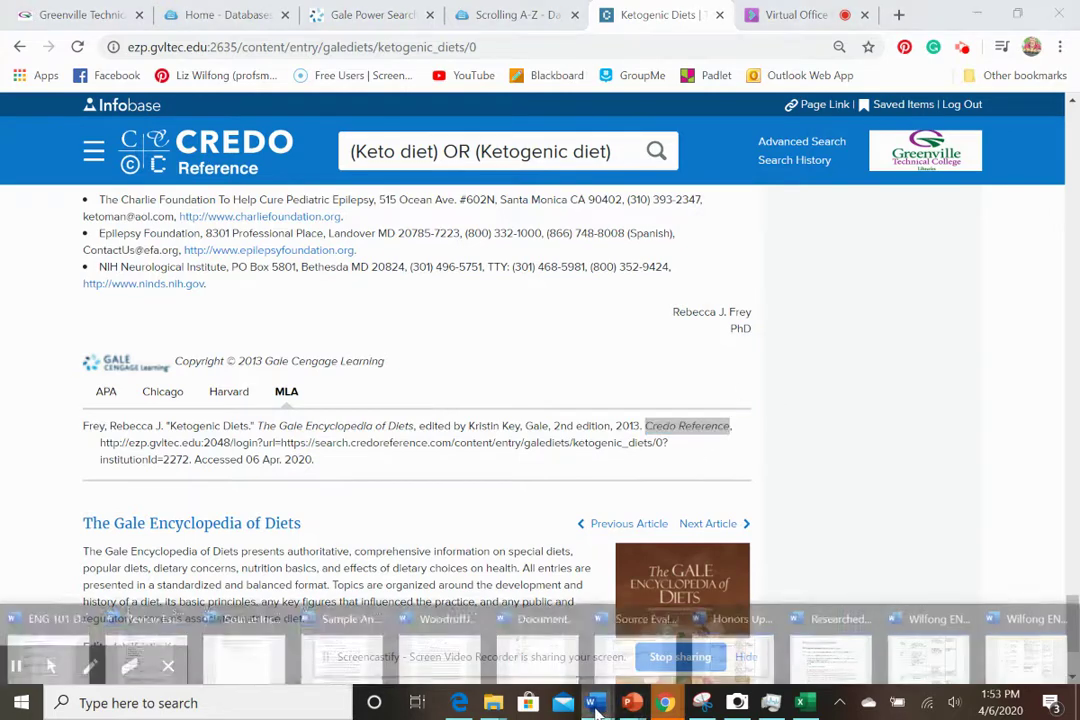
left_click(53, 648)
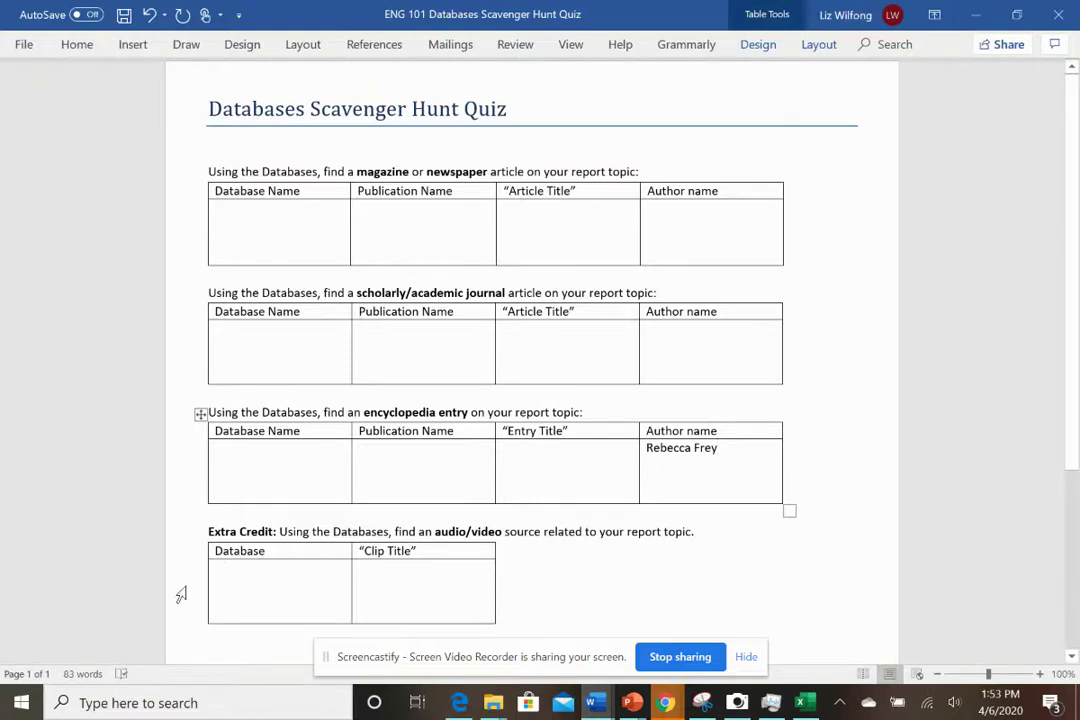
left_click(272, 472)
key("ctrl+v")
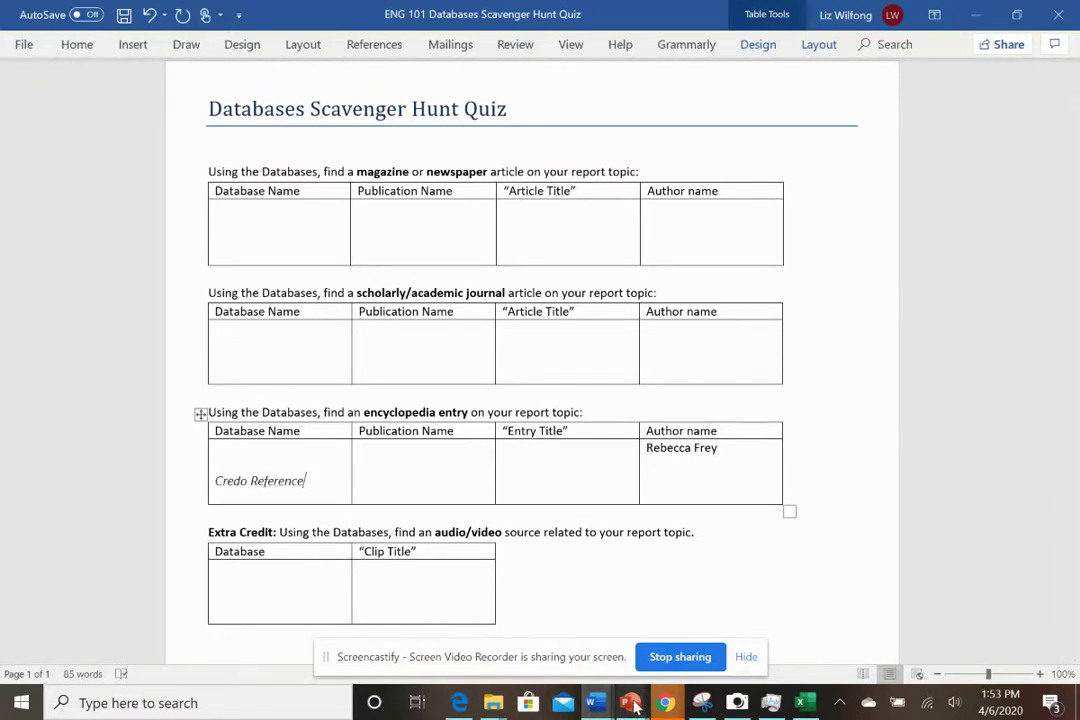
- Copy The Gale Encyclopedia of Diets from the MLA citation in Chrome into the Publication Name cell of the Word quiz's encyclopedia entry table
mouse_move(665, 703)
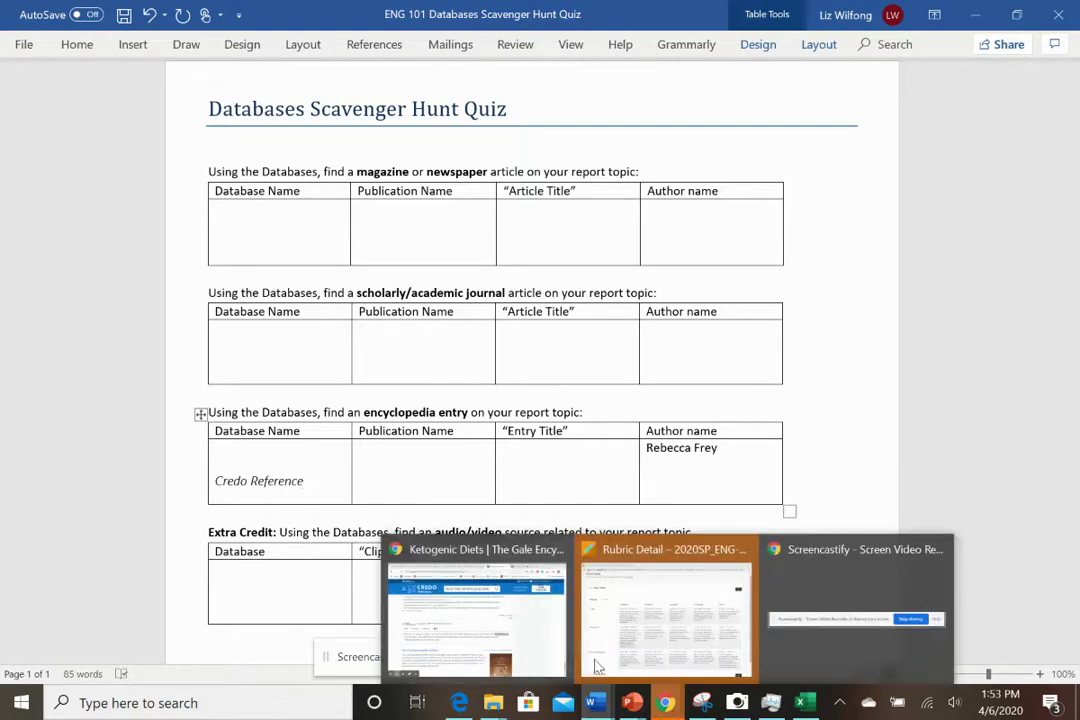
left_click(422, 560)
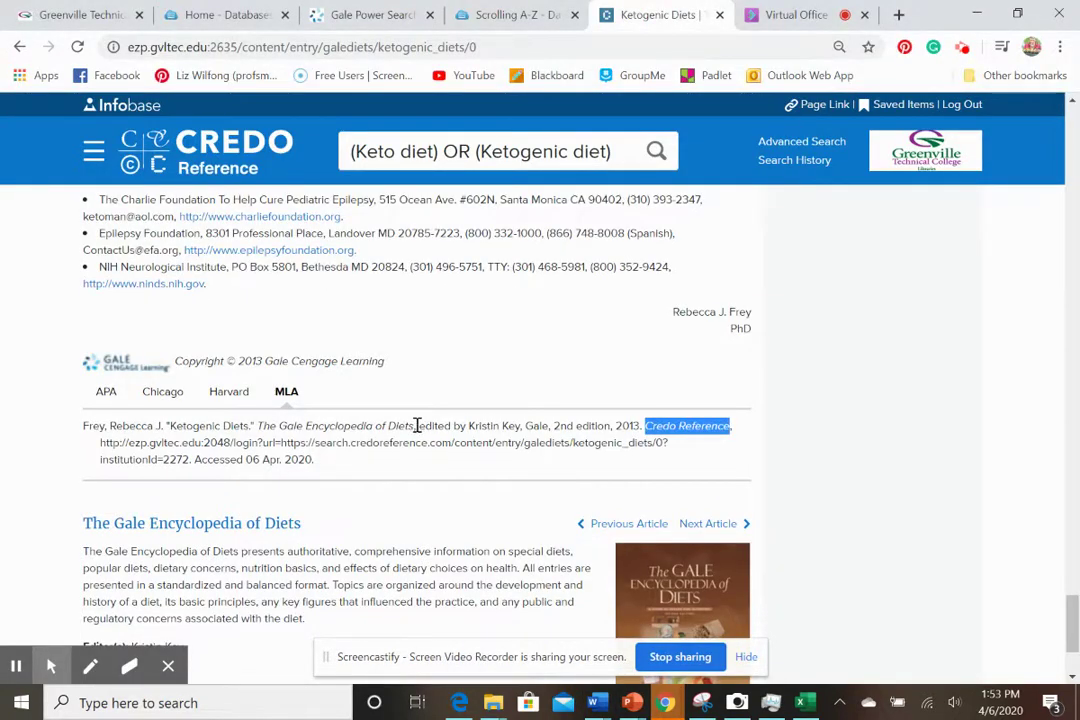
left_click_drag(414, 425, 258, 426)
key("ctrl+c")
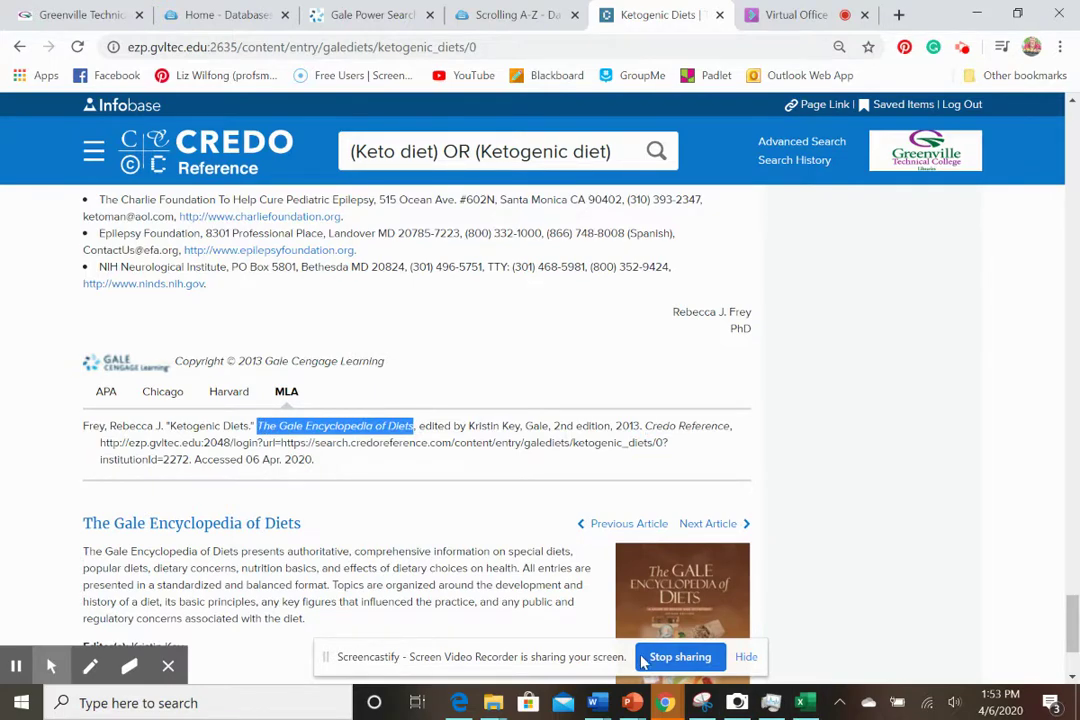
left_click(596, 703)
left_click(42, 648)
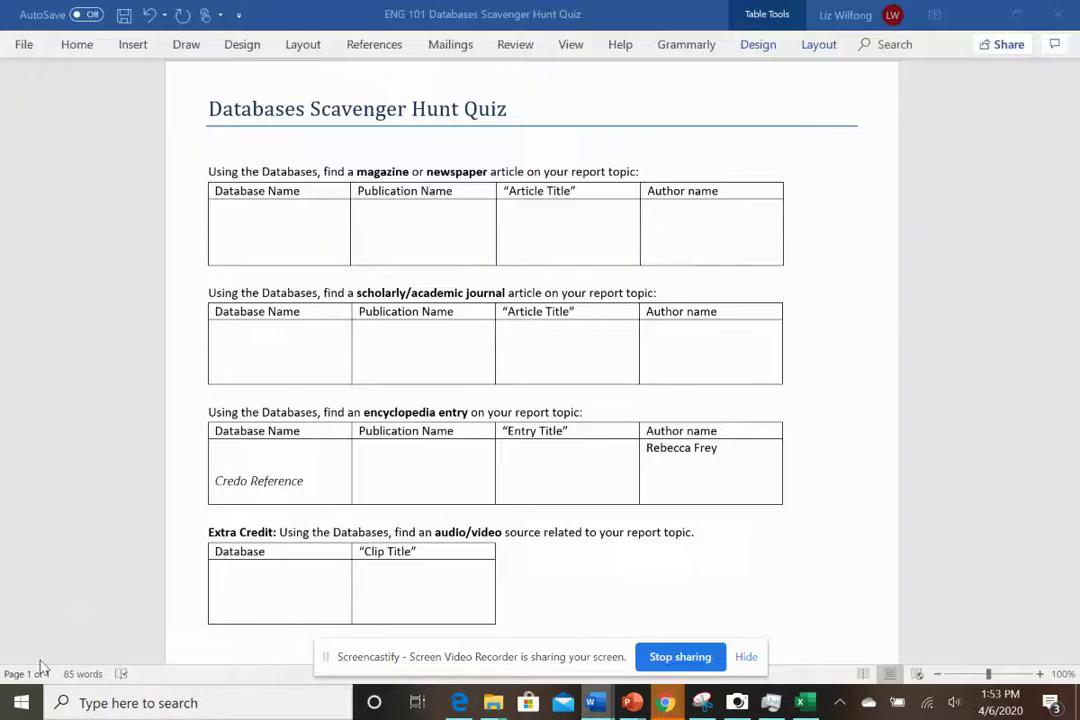
left_click(410, 470)
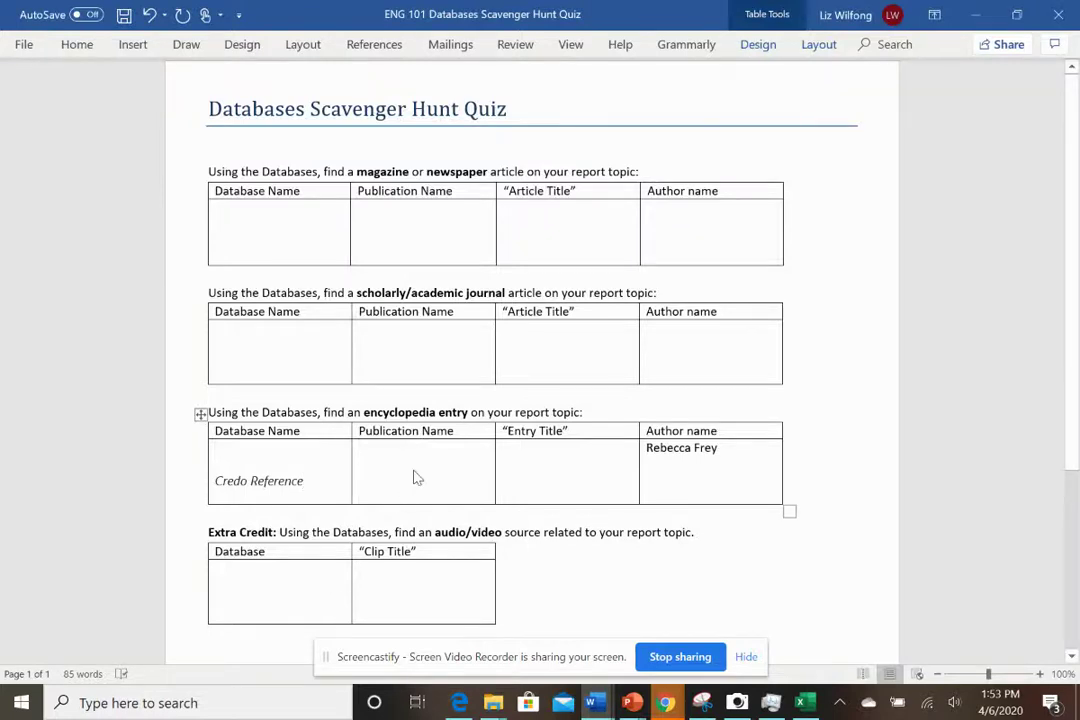
key("ctrl+v")
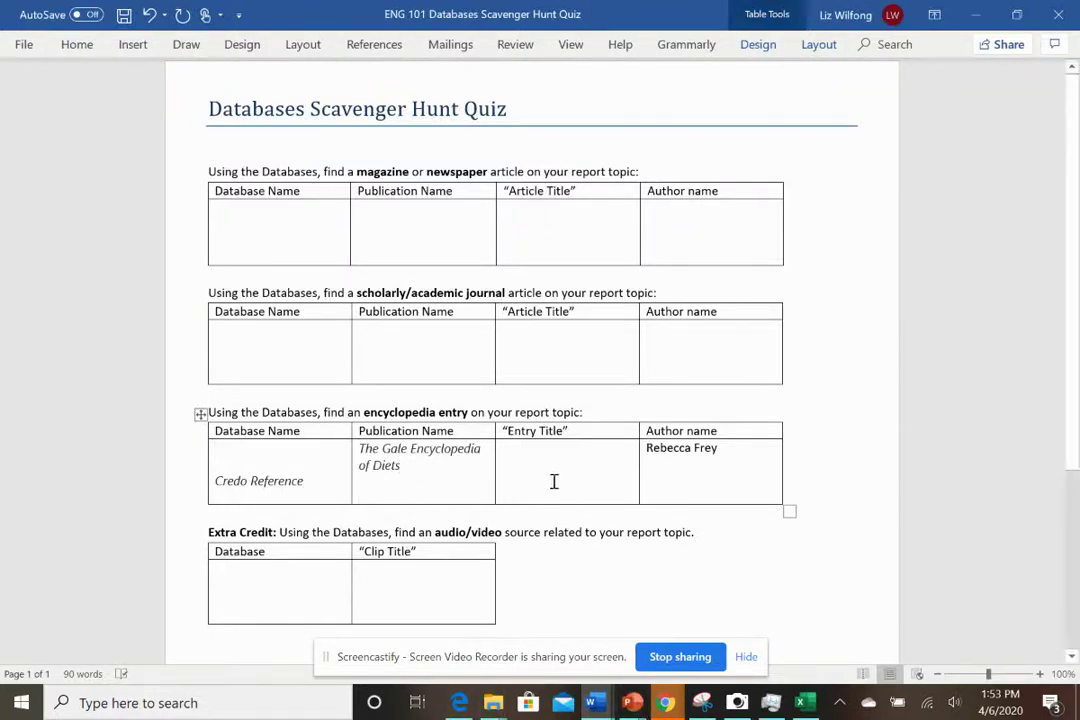
- Copy the title Ketogenic Diets from the Chrome citation into the Word quiz's encyclopedia Entry Title cell, without the final period
left_click(665, 703)
left_click(465, 550)
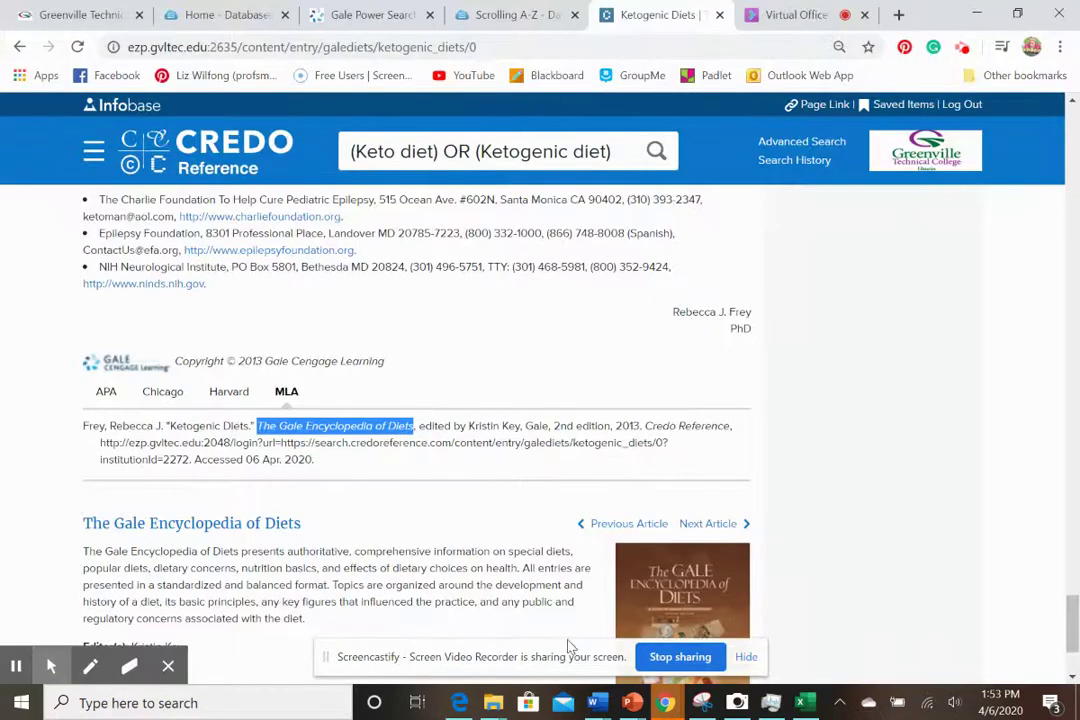
left_click_drag(251, 427, 172, 428)
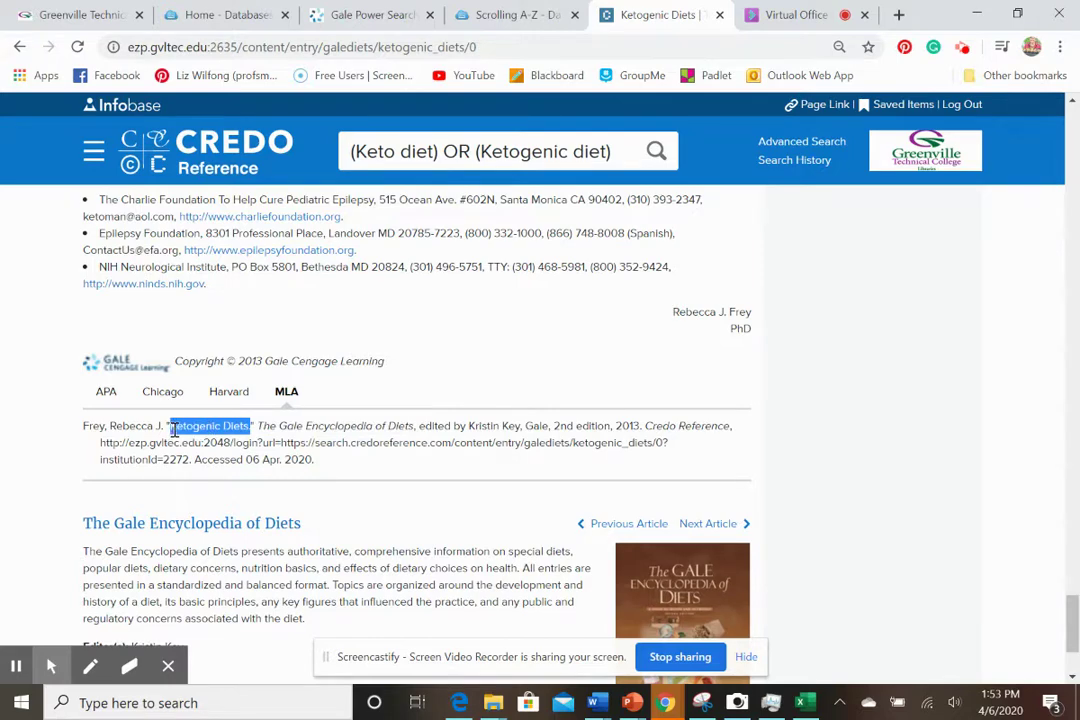
left_click(594, 703)
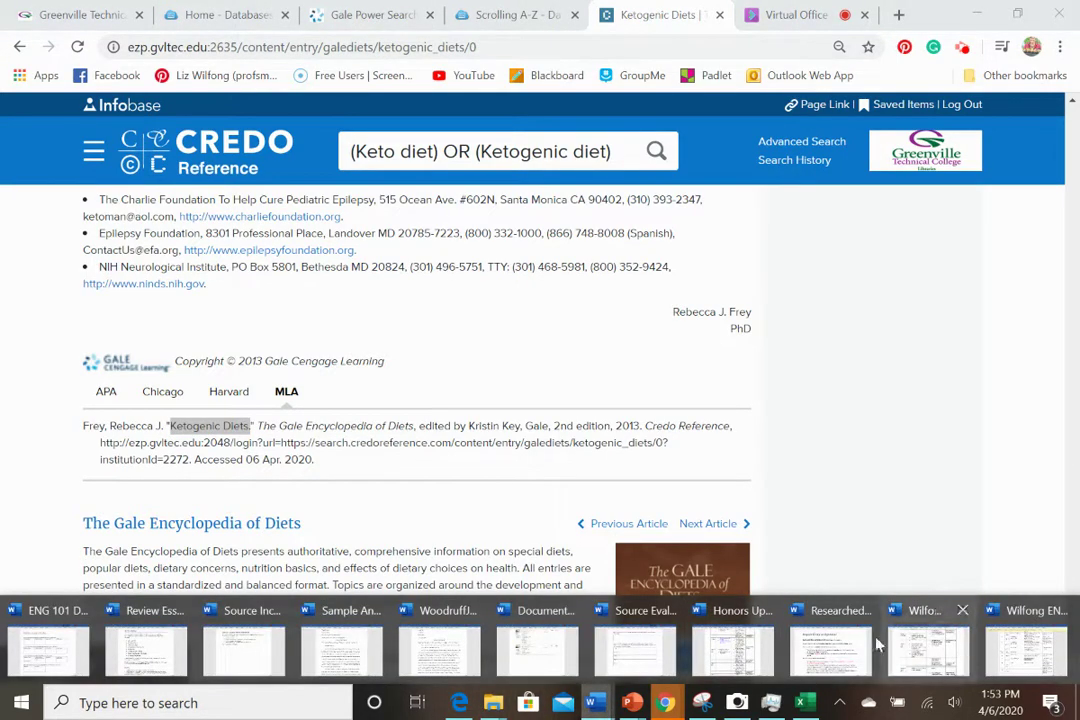
left_click(48, 648)
left_click(559, 490)
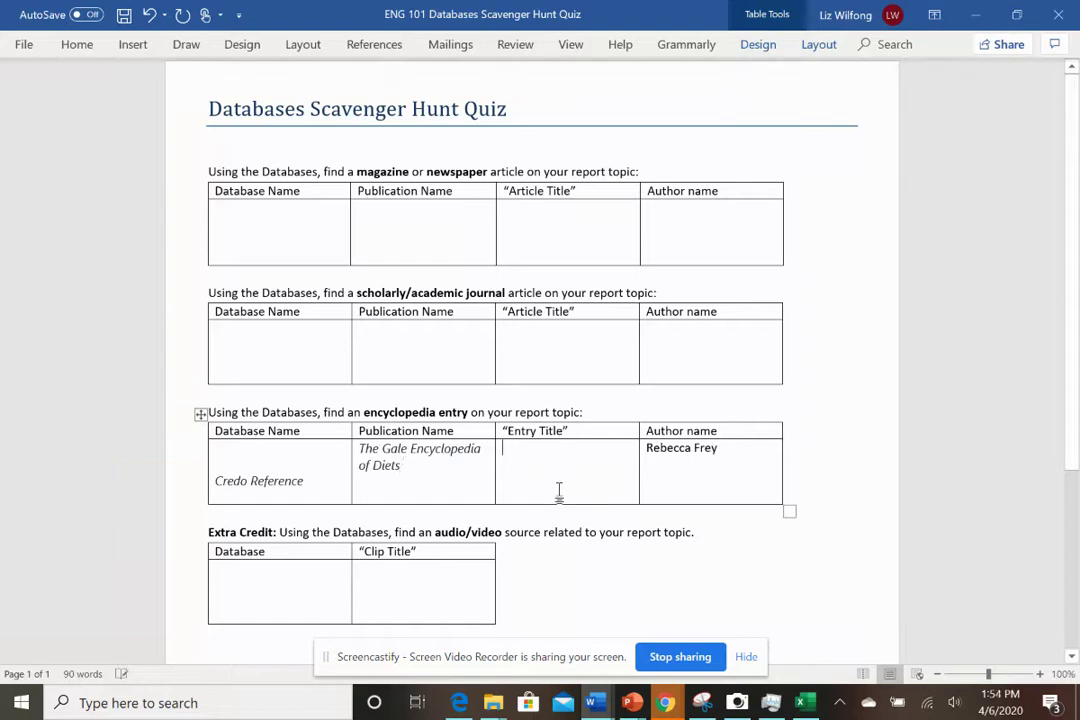
type("Ketogenic Diets.")
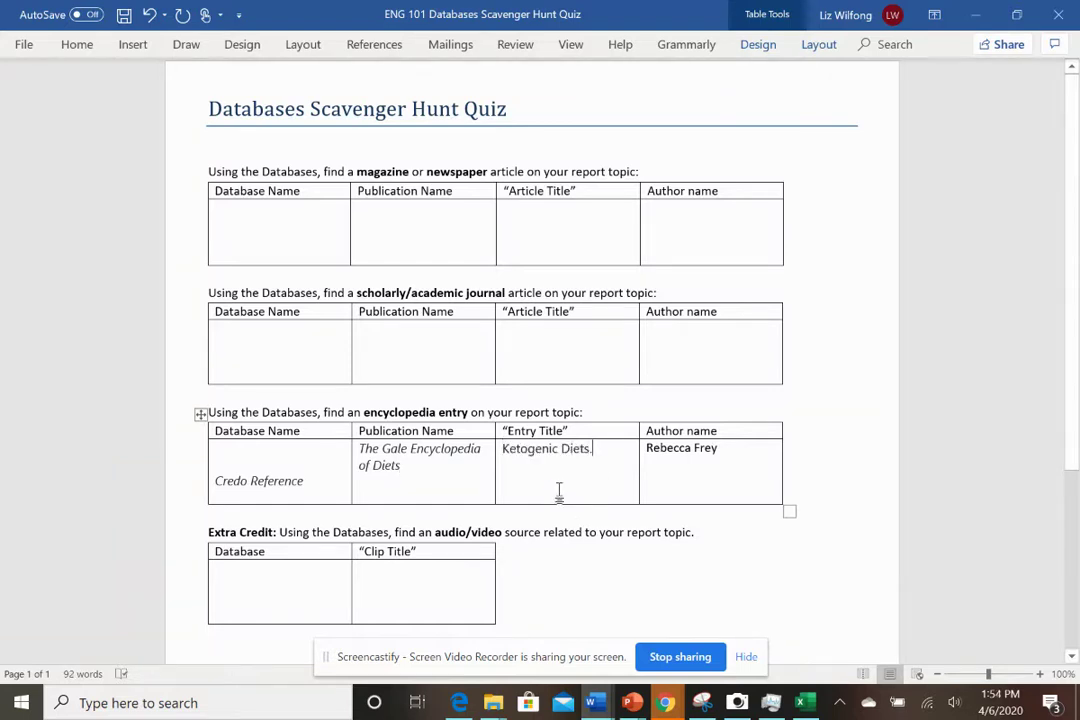
key("BackSpace")
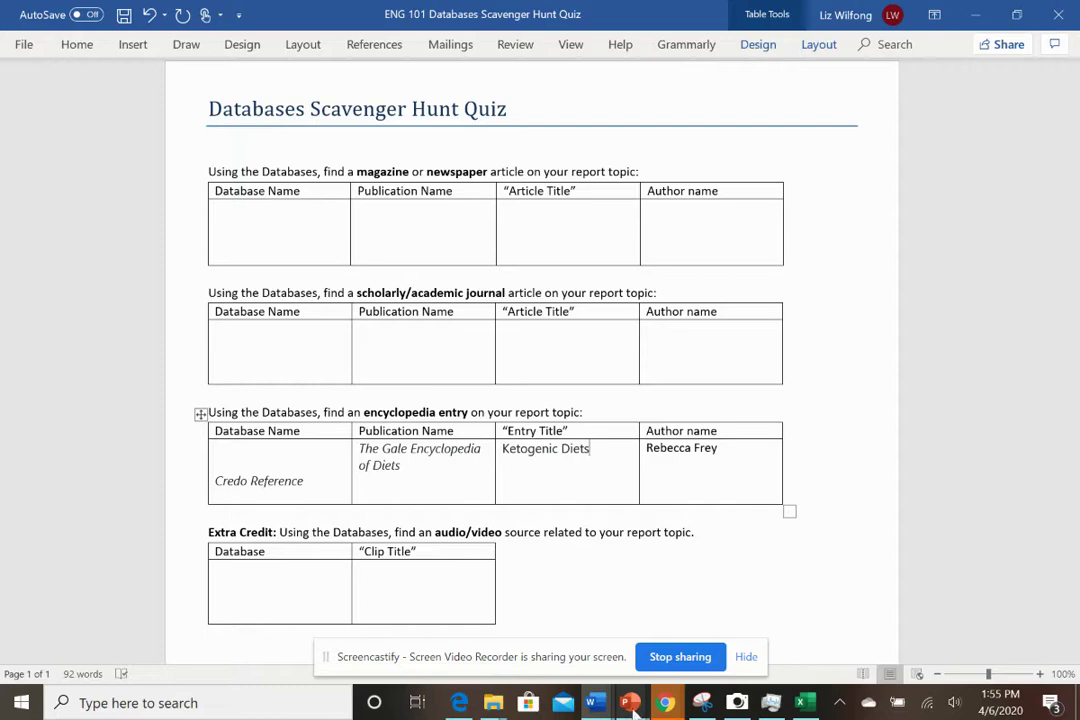
- Switch to Chrome and return to the beginning of the Ketogenic Diets entry in Credo Reference
mouse_move(665, 703)
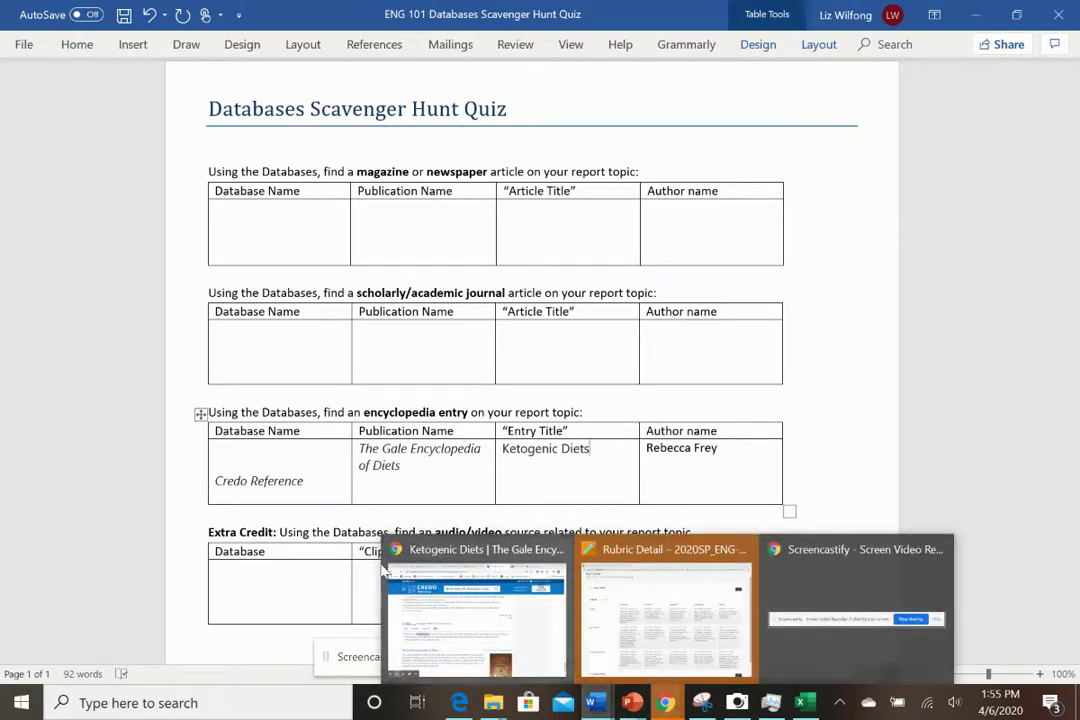
left_click(434, 556)
left_click_drag(1071, 610, 1072, 143)
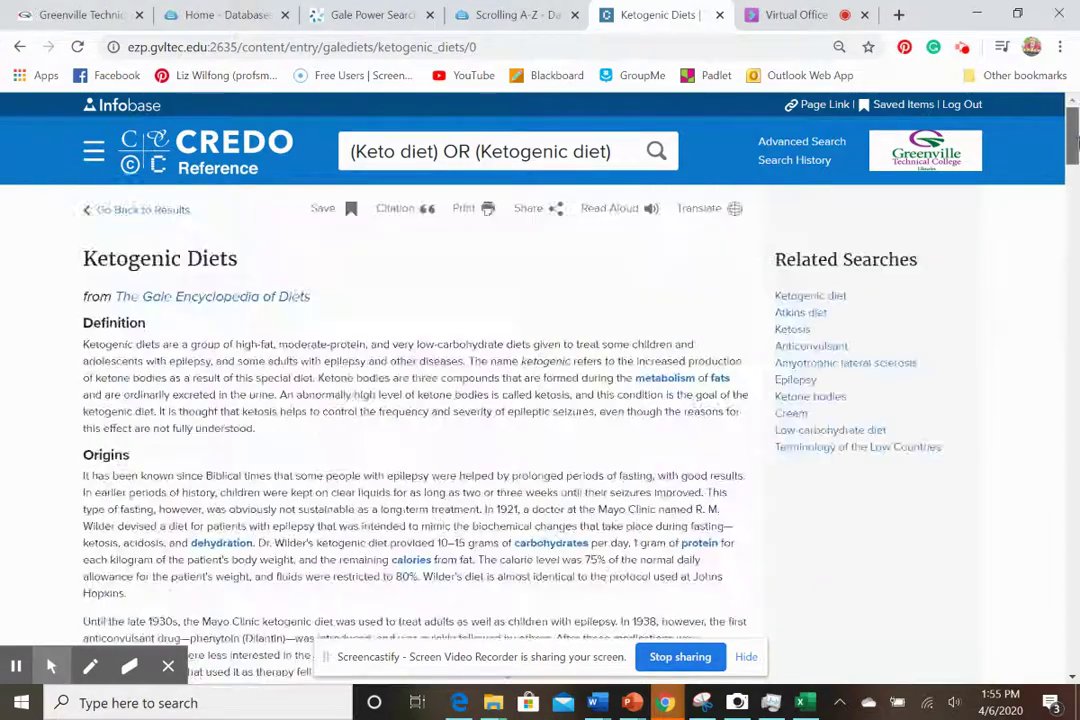